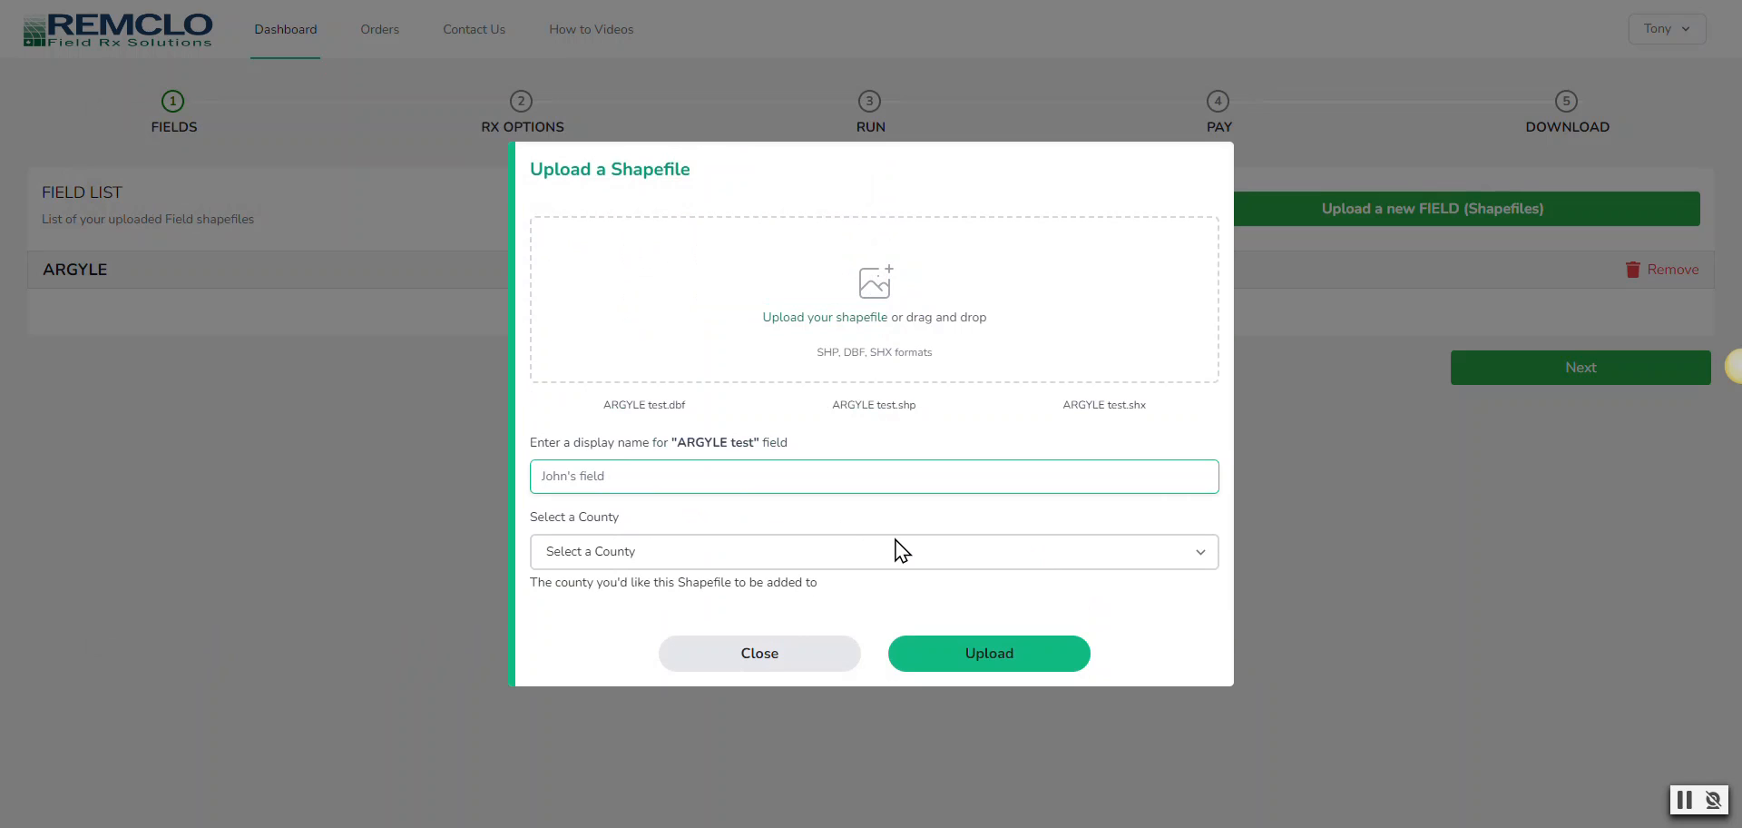
# - Name the ARGYLE test shapefile field "Argyle", assign it to the Argyle county, and upload it
pyautogui.write('Argyle')
pyautogui.click(792, 559)
pyautogui.click(598, 602)
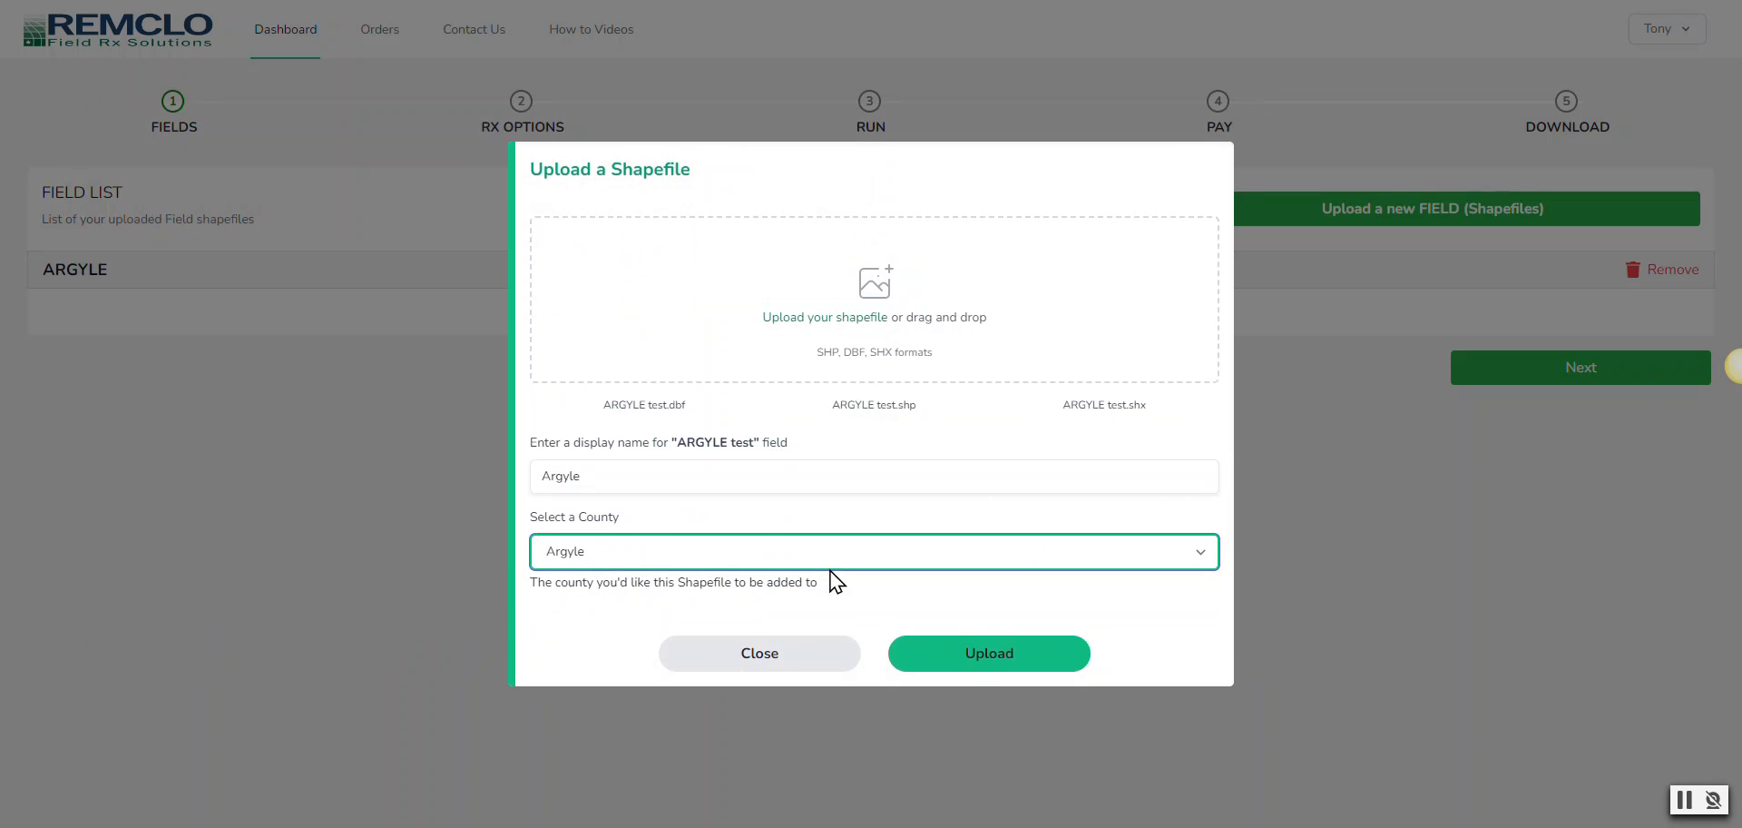
pyautogui.click(971, 662)
pyautogui.click(971, 662)
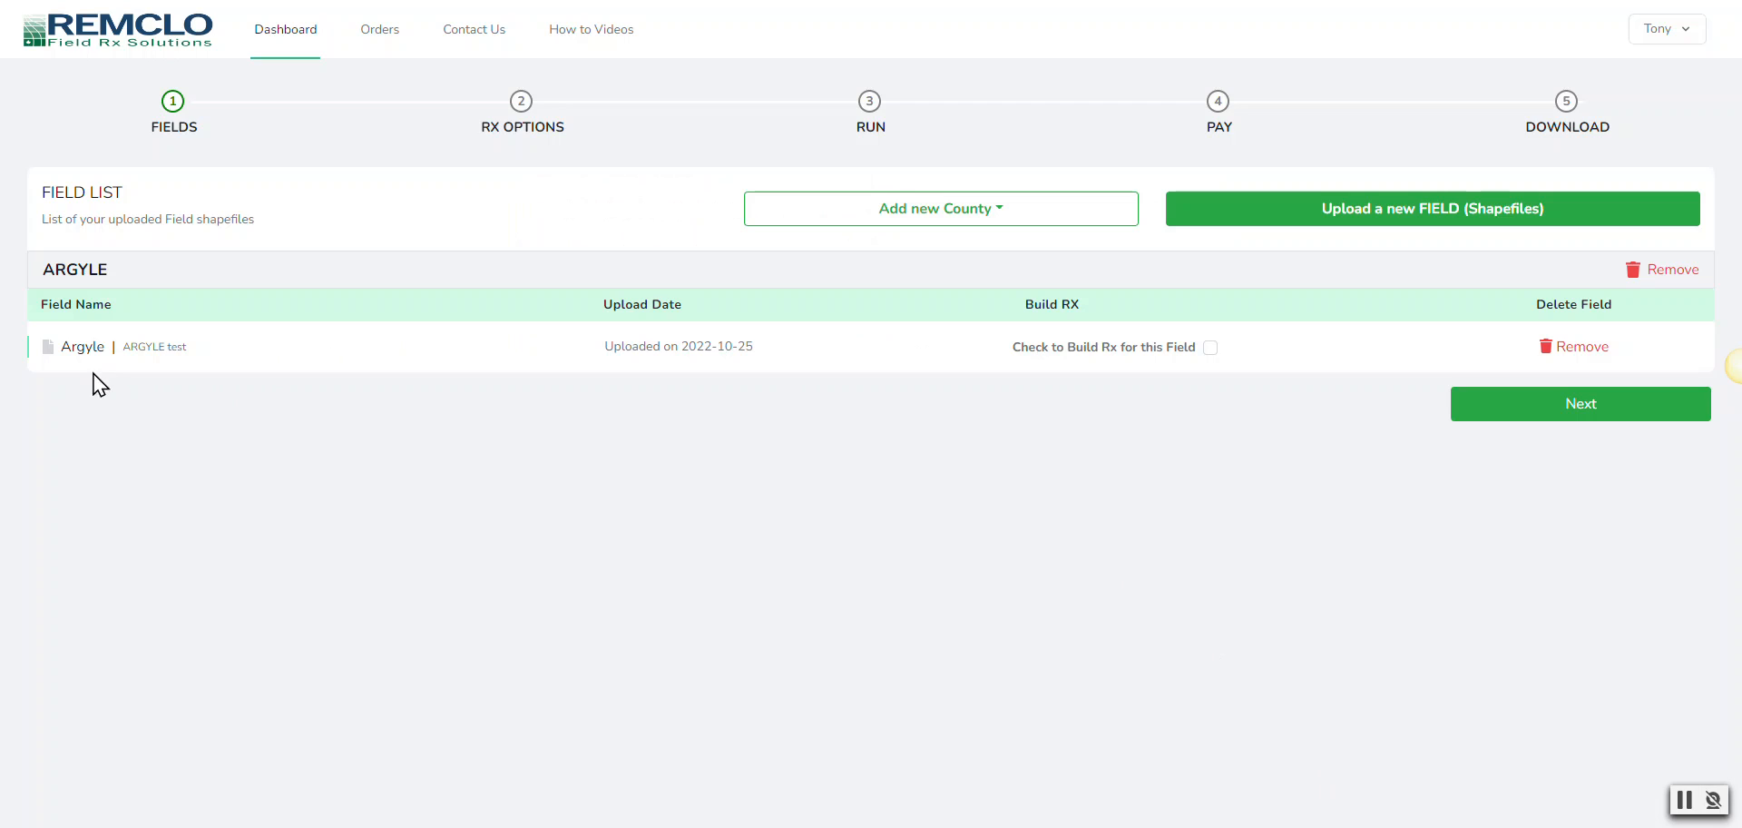
pyautogui.click(1210, 348)
pyautogui.click(1209, 348)
pyautogui.click(1326, 220)
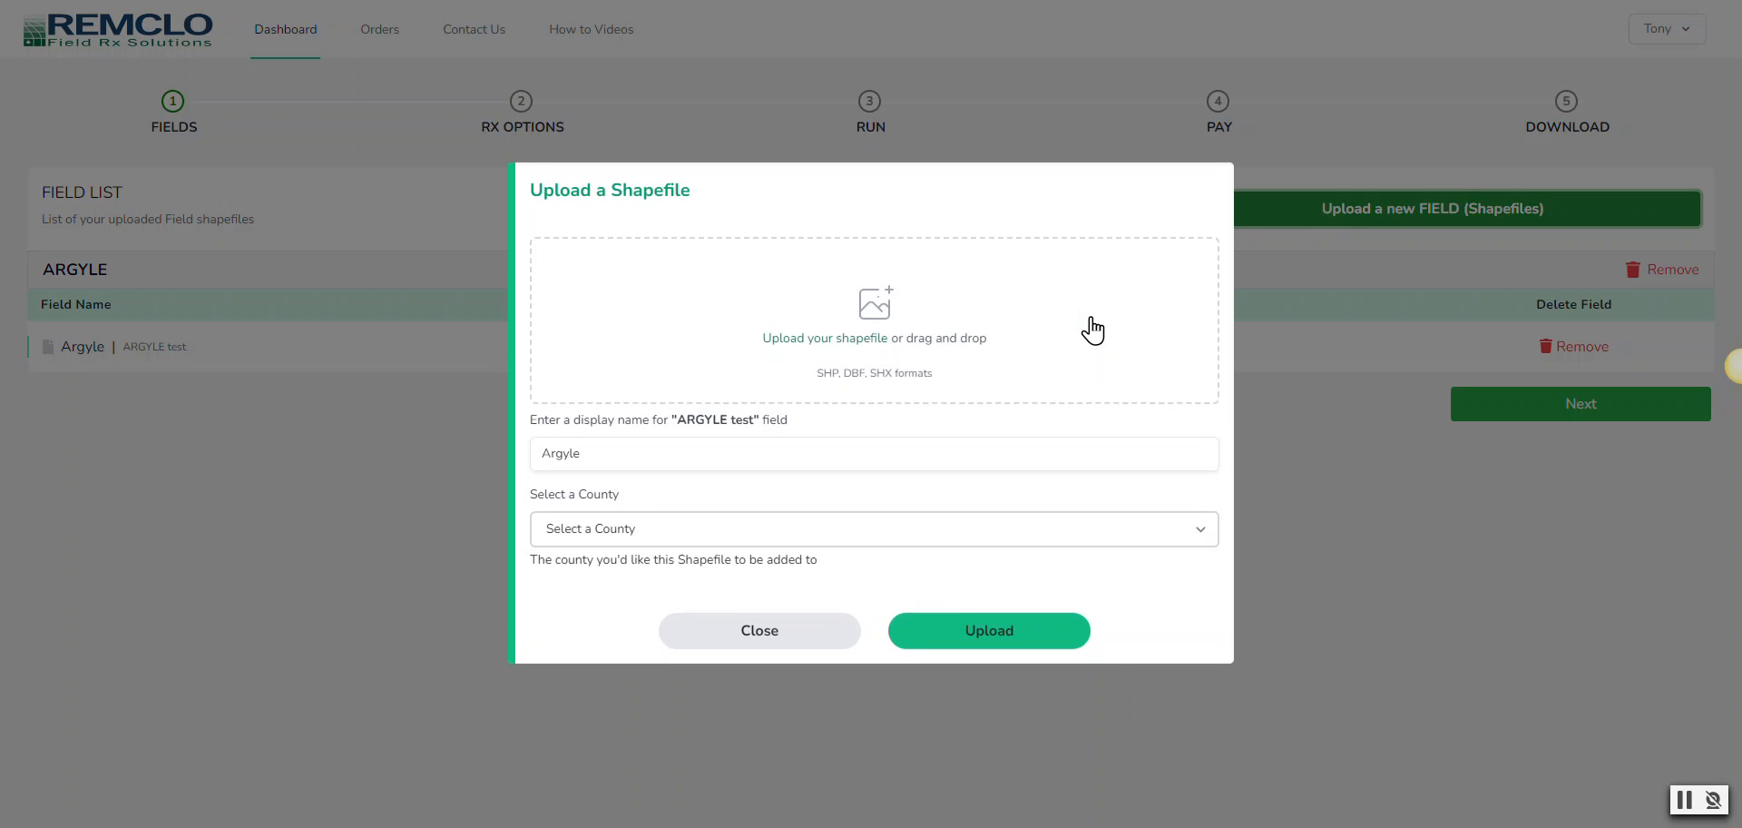
pyautogui.click(874, 343)
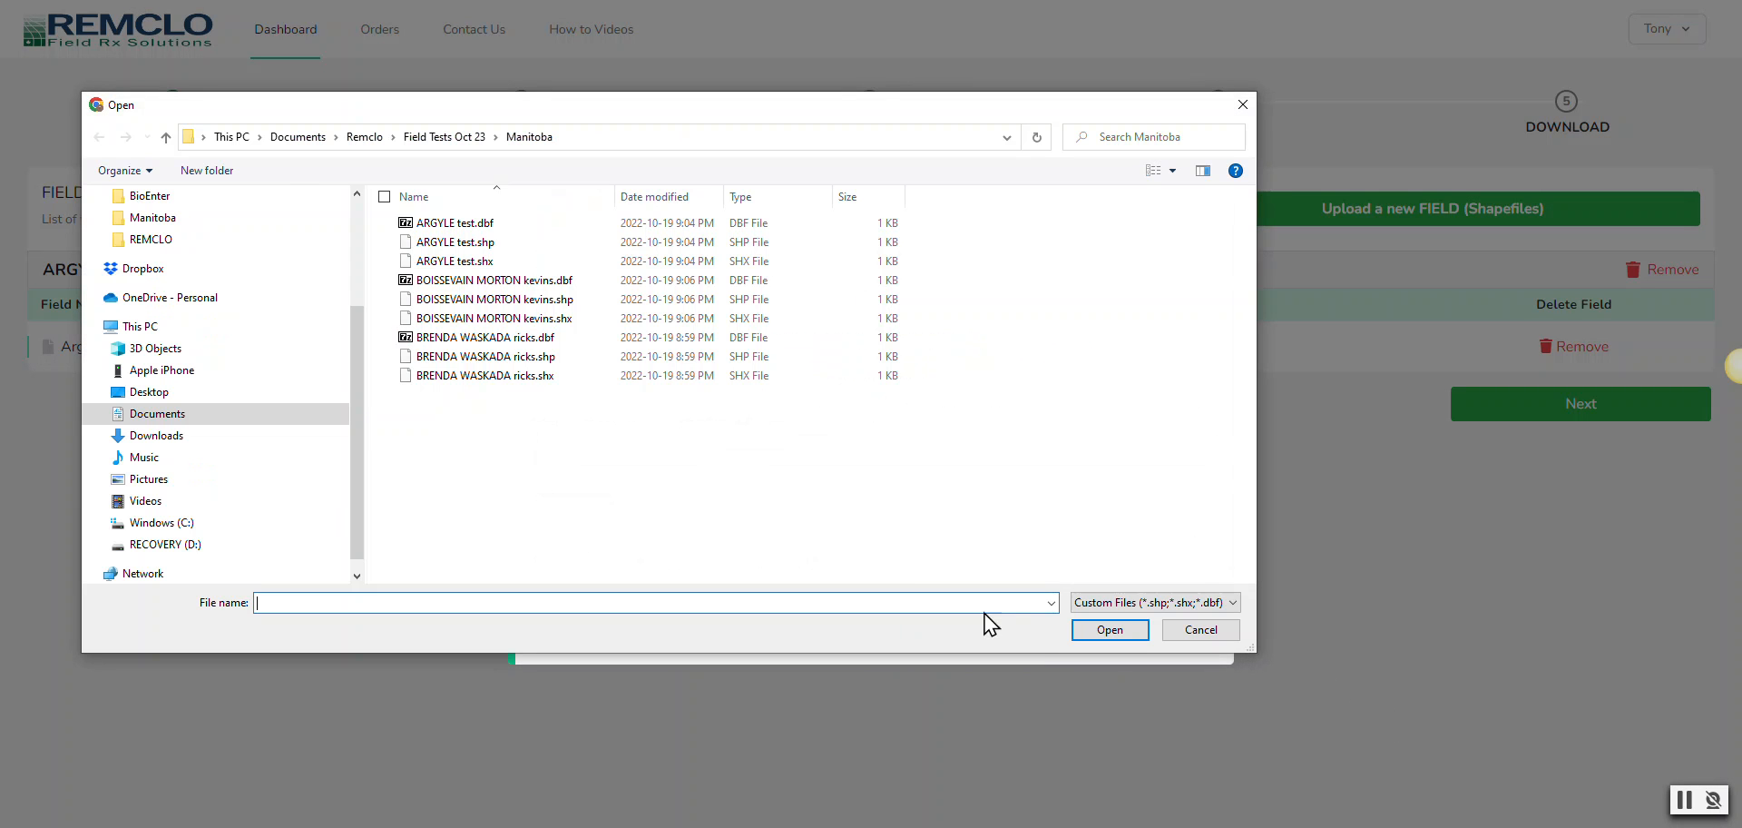
pyautogui.click(390, 337)
pyautogui.click(390, 356)
pyautogui.click(390, 375)
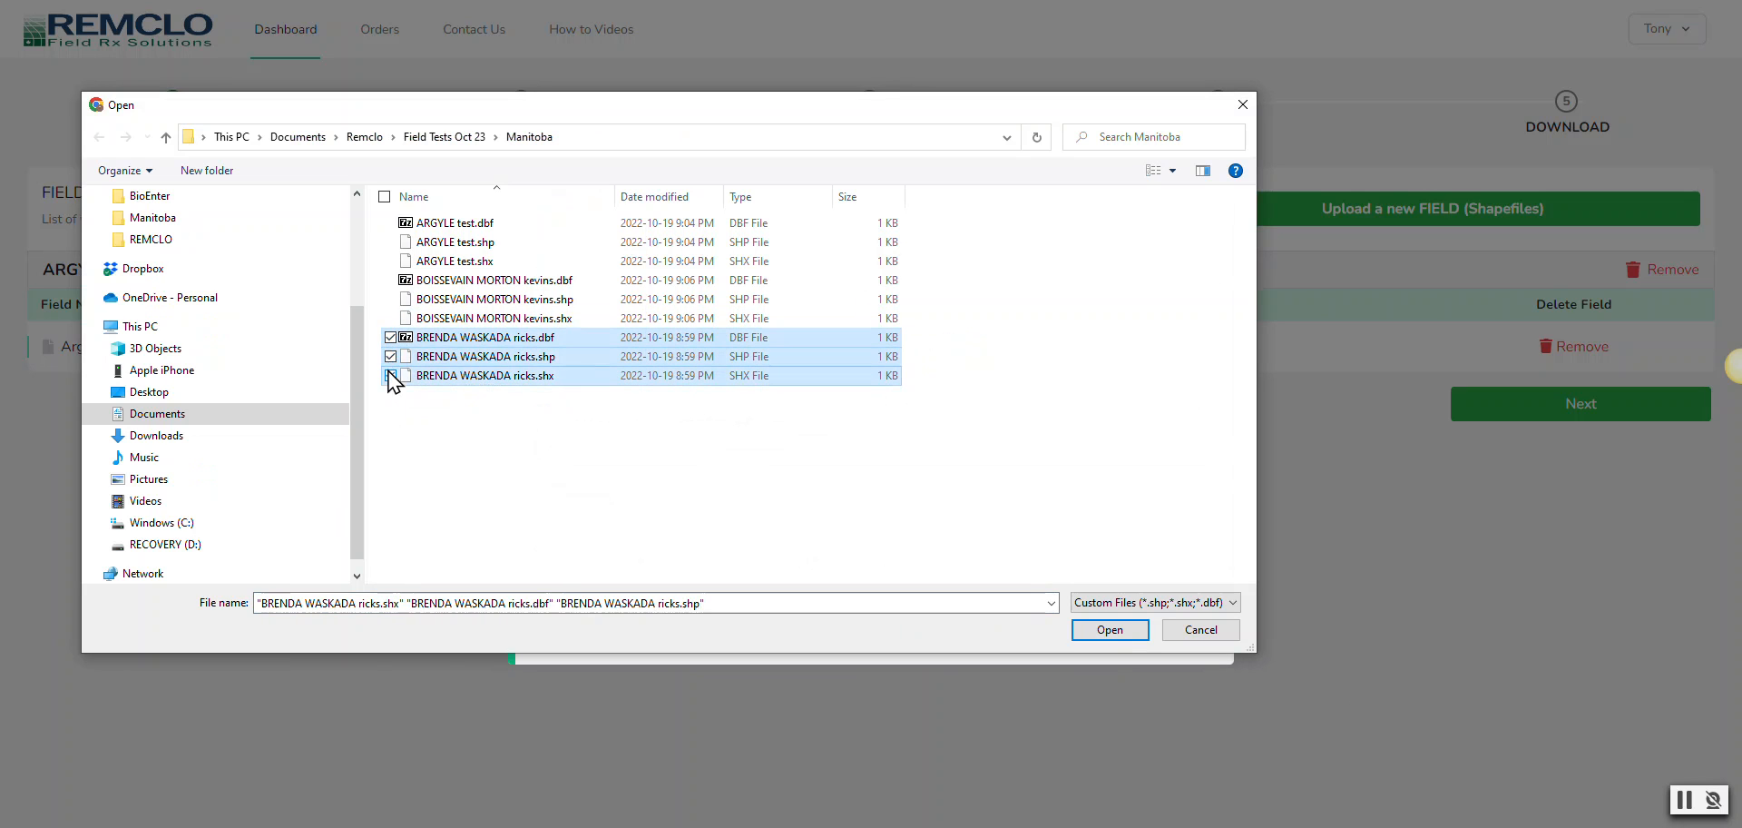
pyautogui.click(1109, 628)
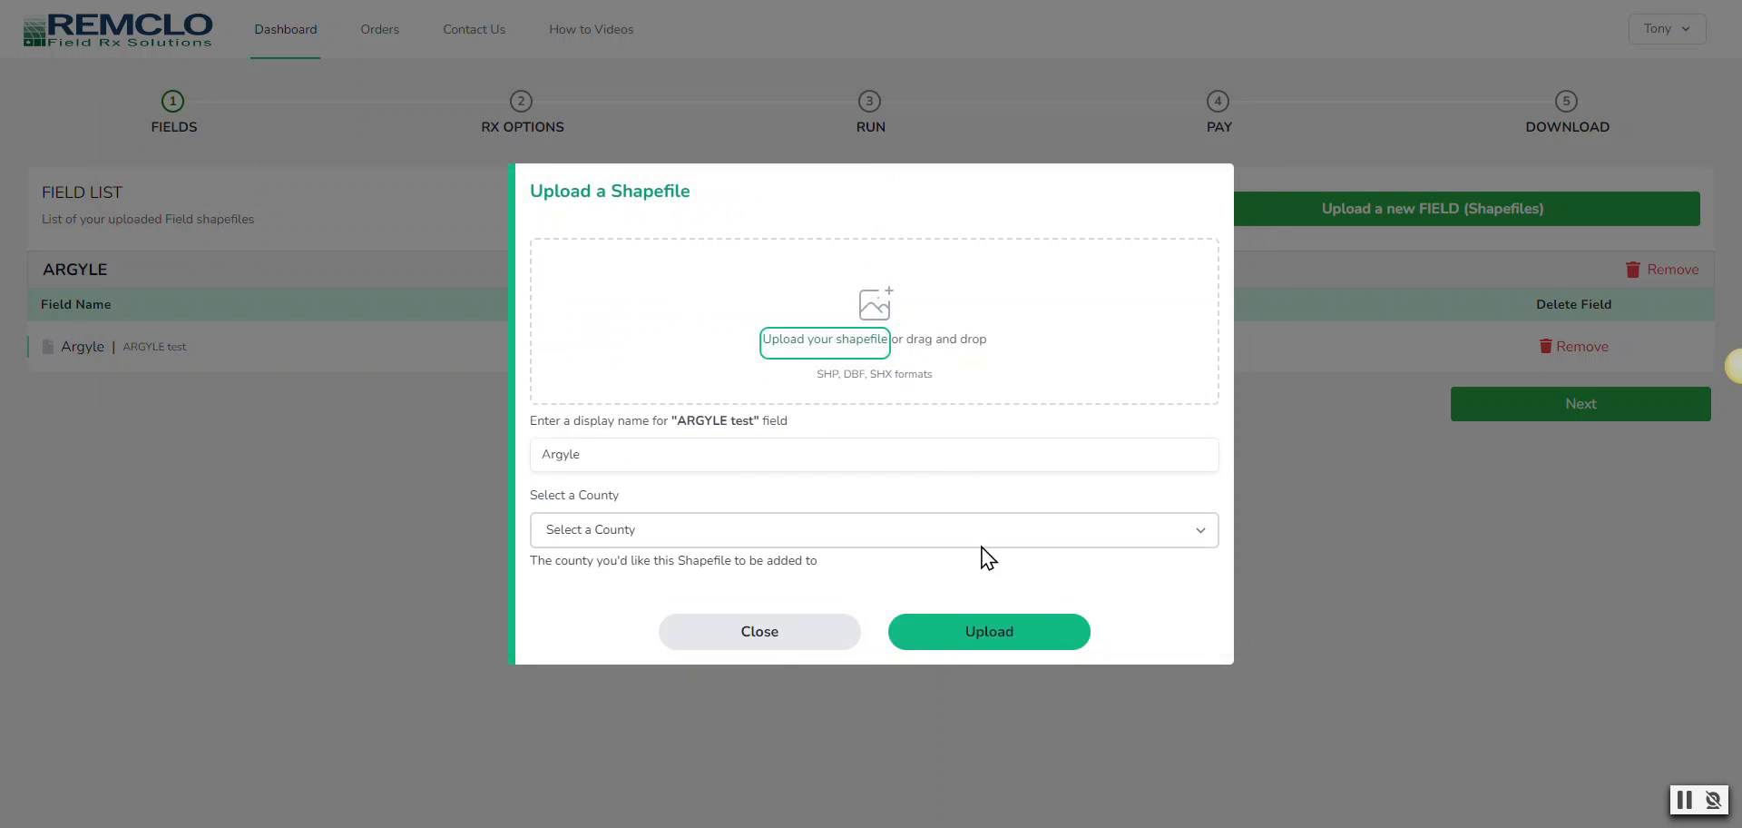
pyautogui.click(691, 558)
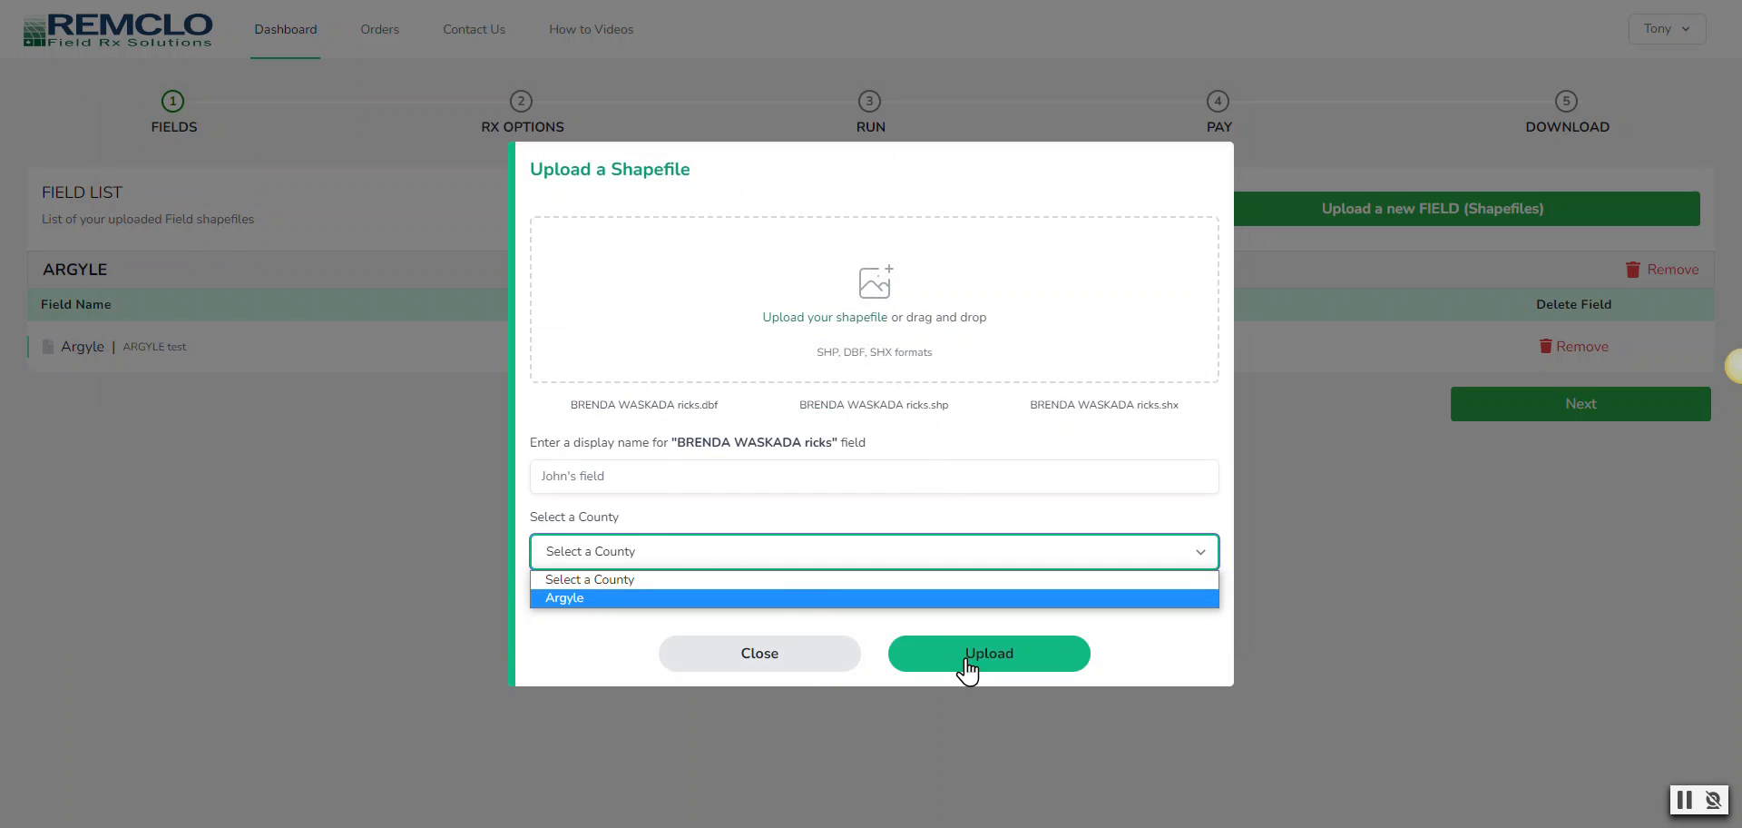
pyautogui.click(787, 655)
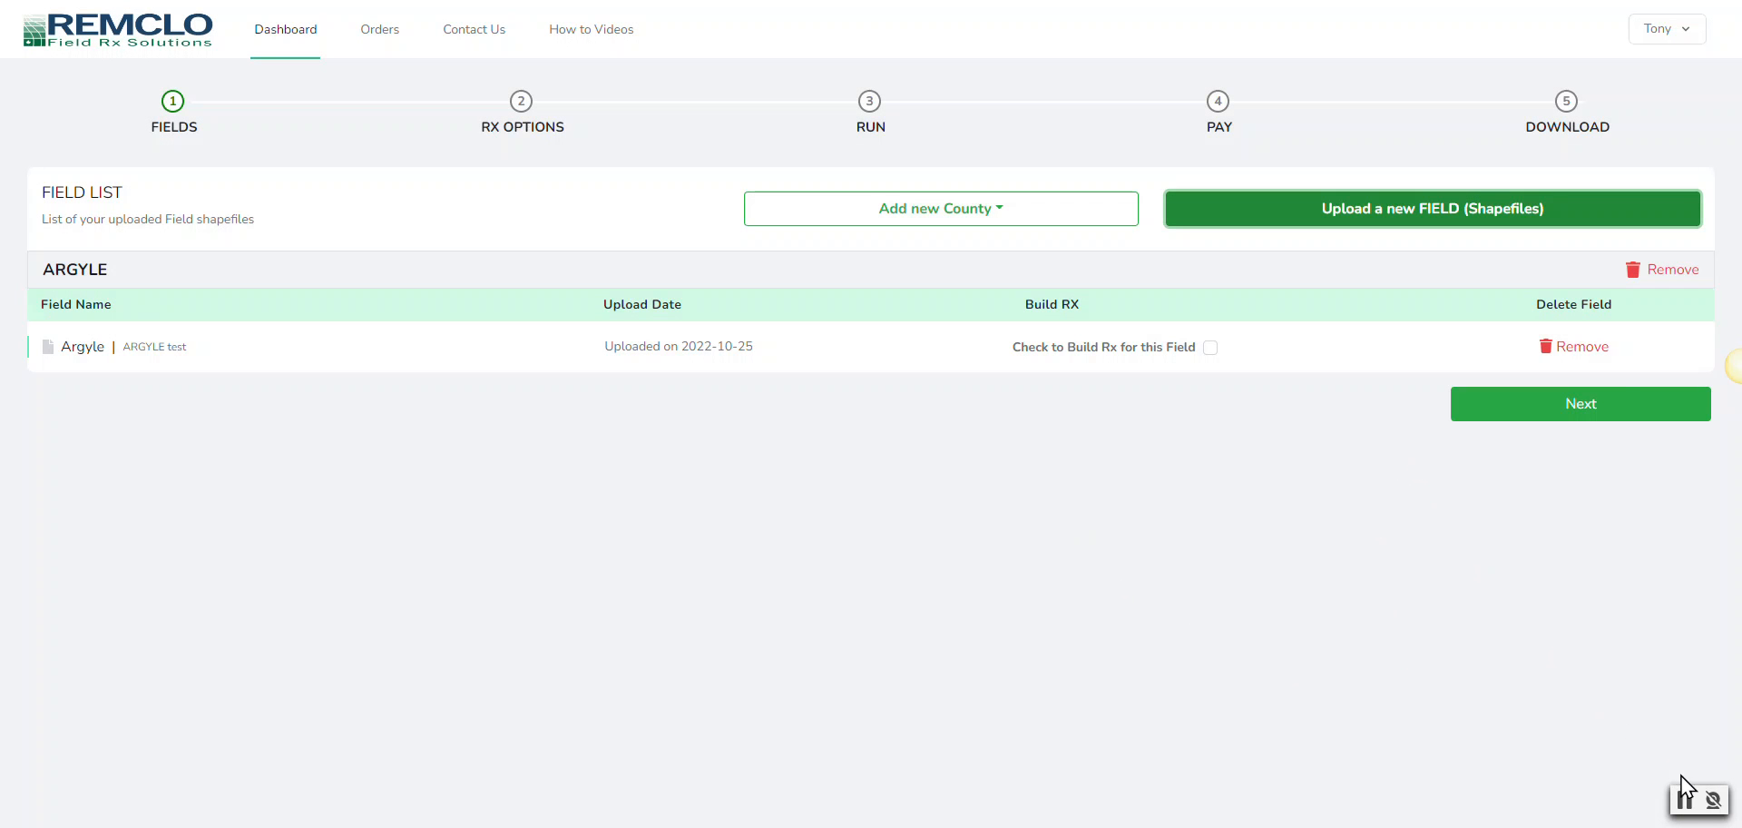
pyautogui.click(1372, 227)
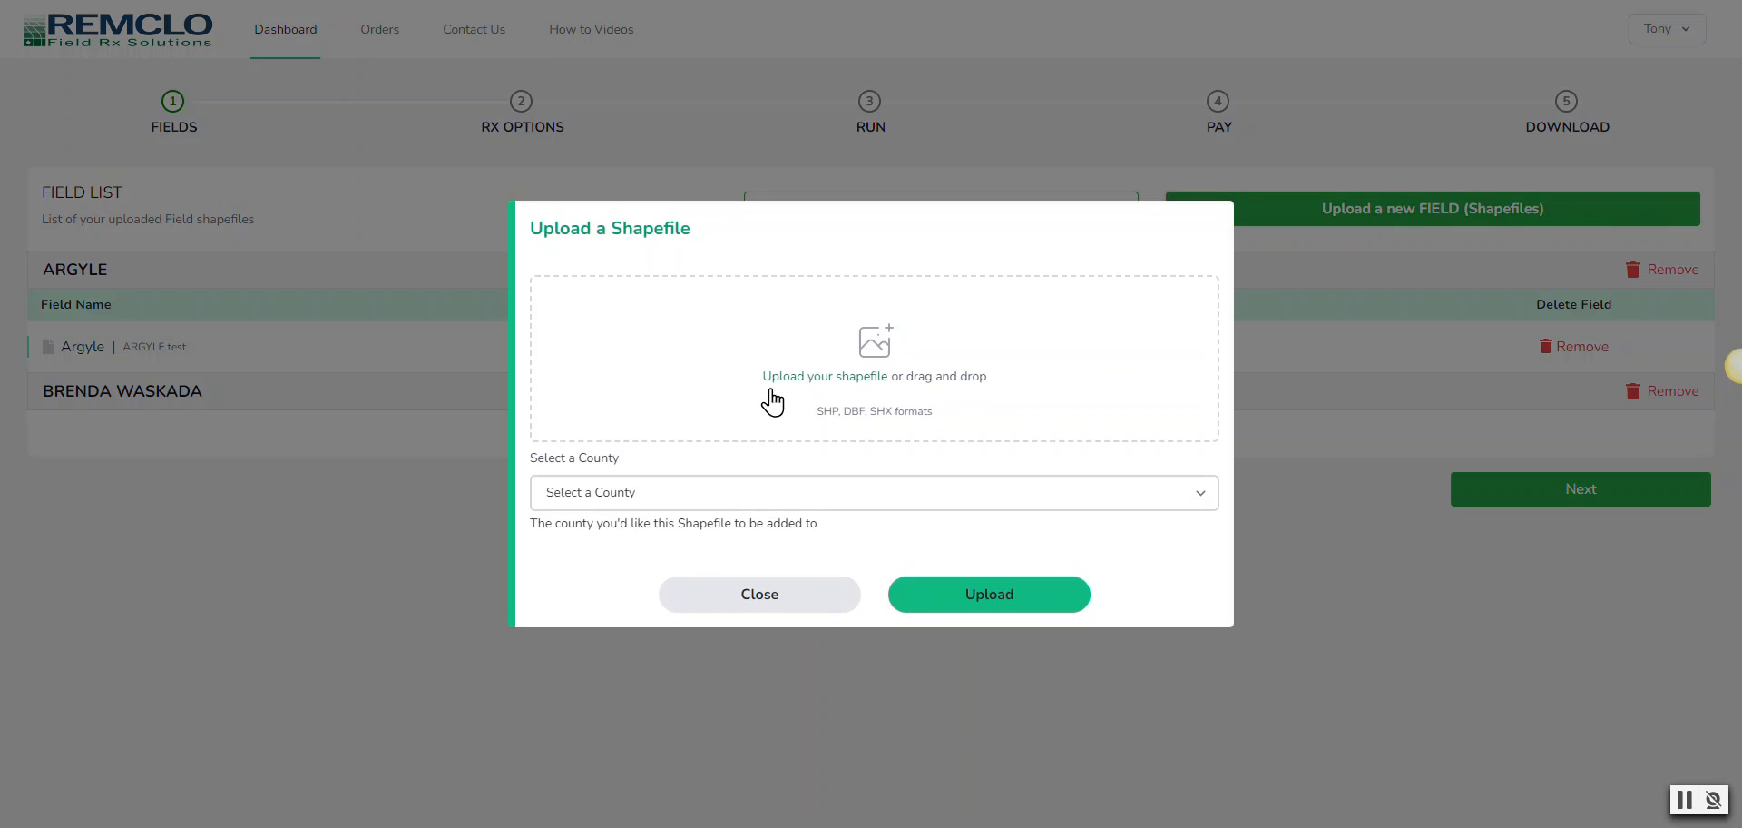
pyautogui.click(829, 385)
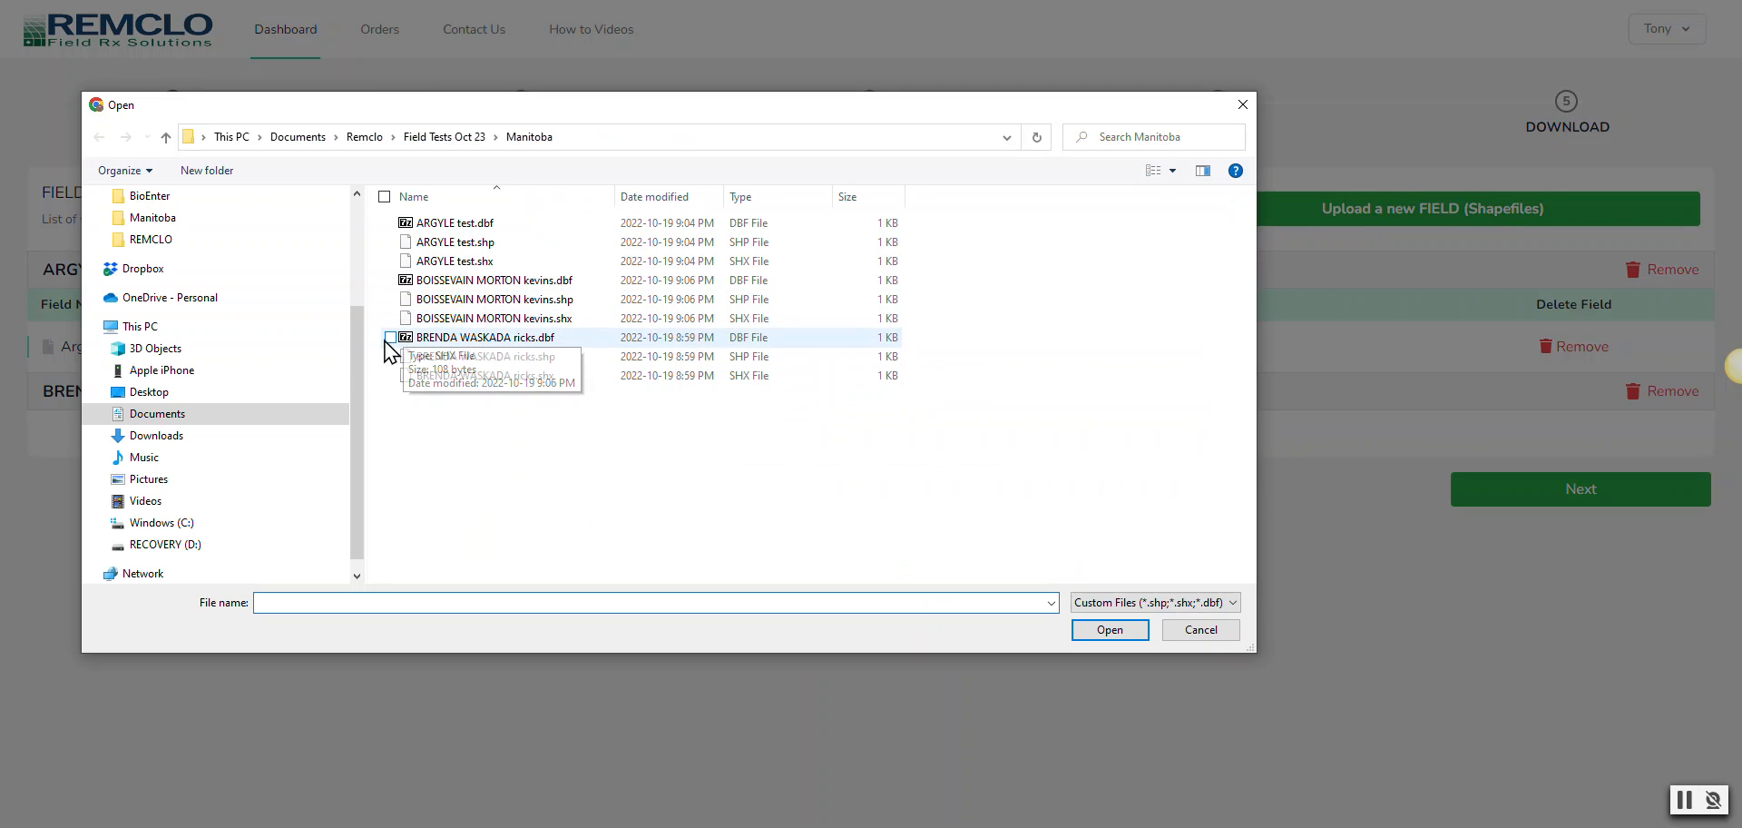
pyautogui.click(391, 341)
pyautogui.click(391, 356)
pyautogui.click(391, 375)
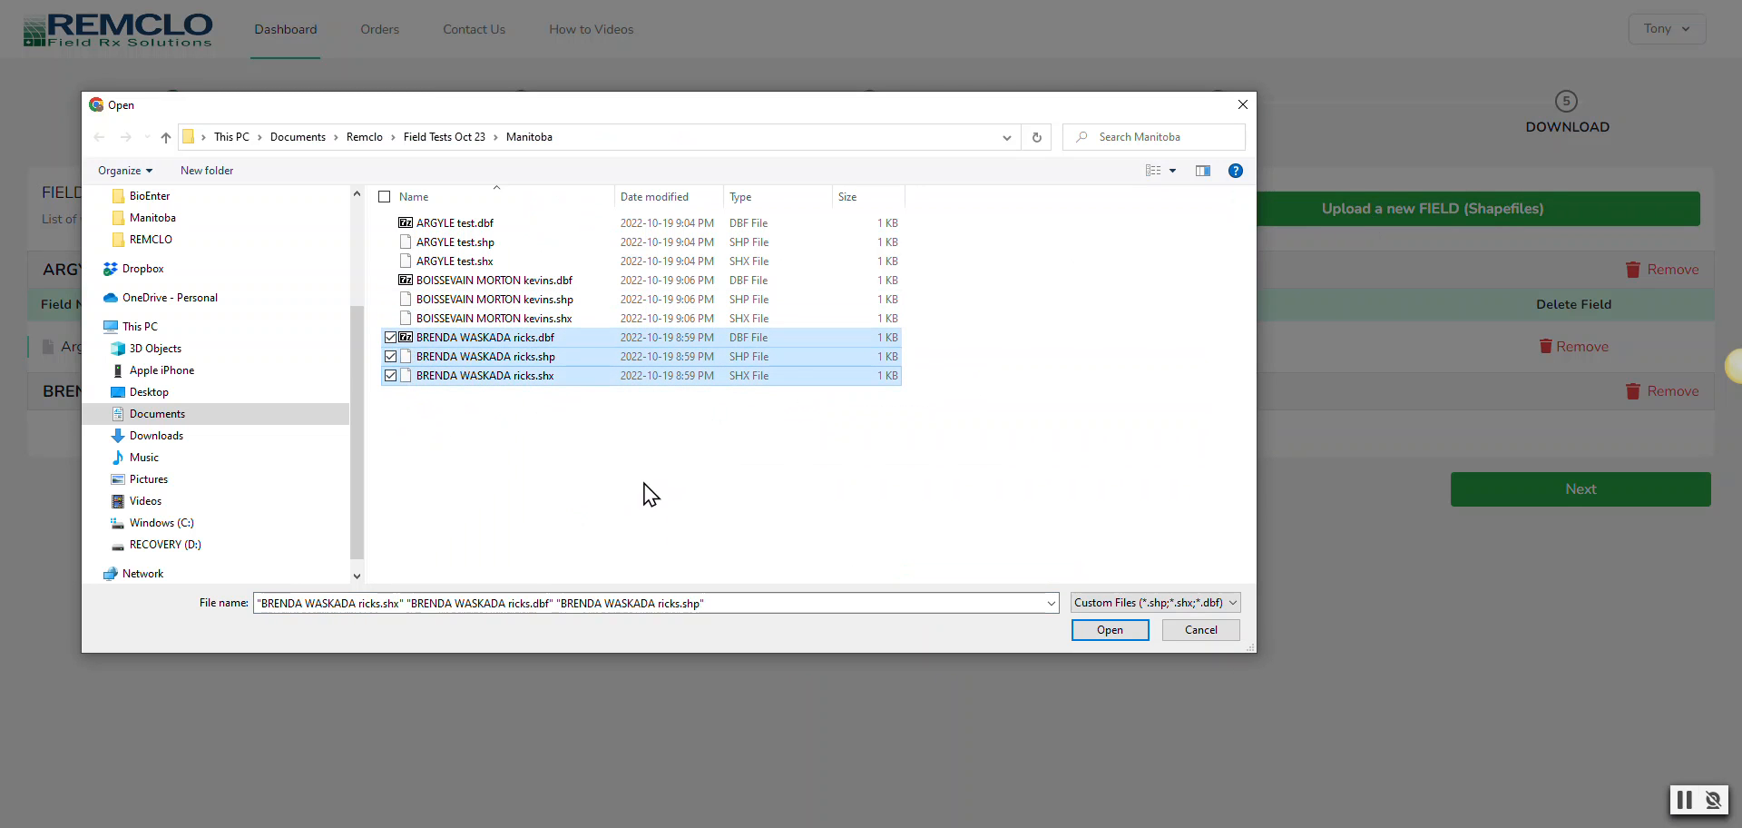
pyautogui.click(1104, 635)
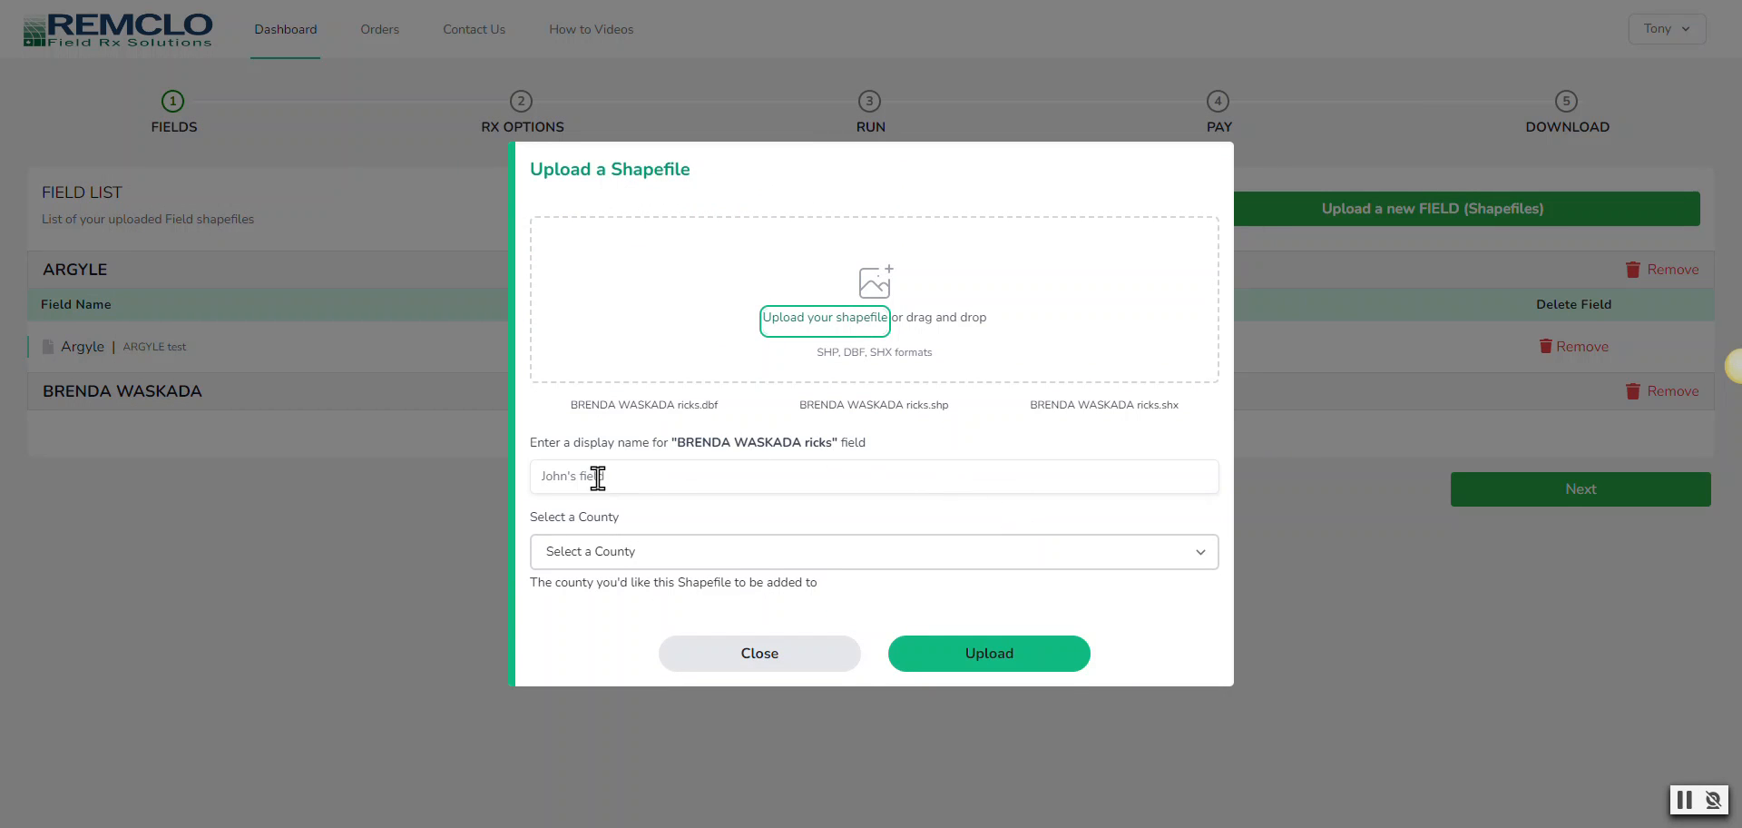
# - Name the new field "Brenda Waskada", assign it to the Brenda Waskada county, and upload it
pyautogui.click(719, 481)
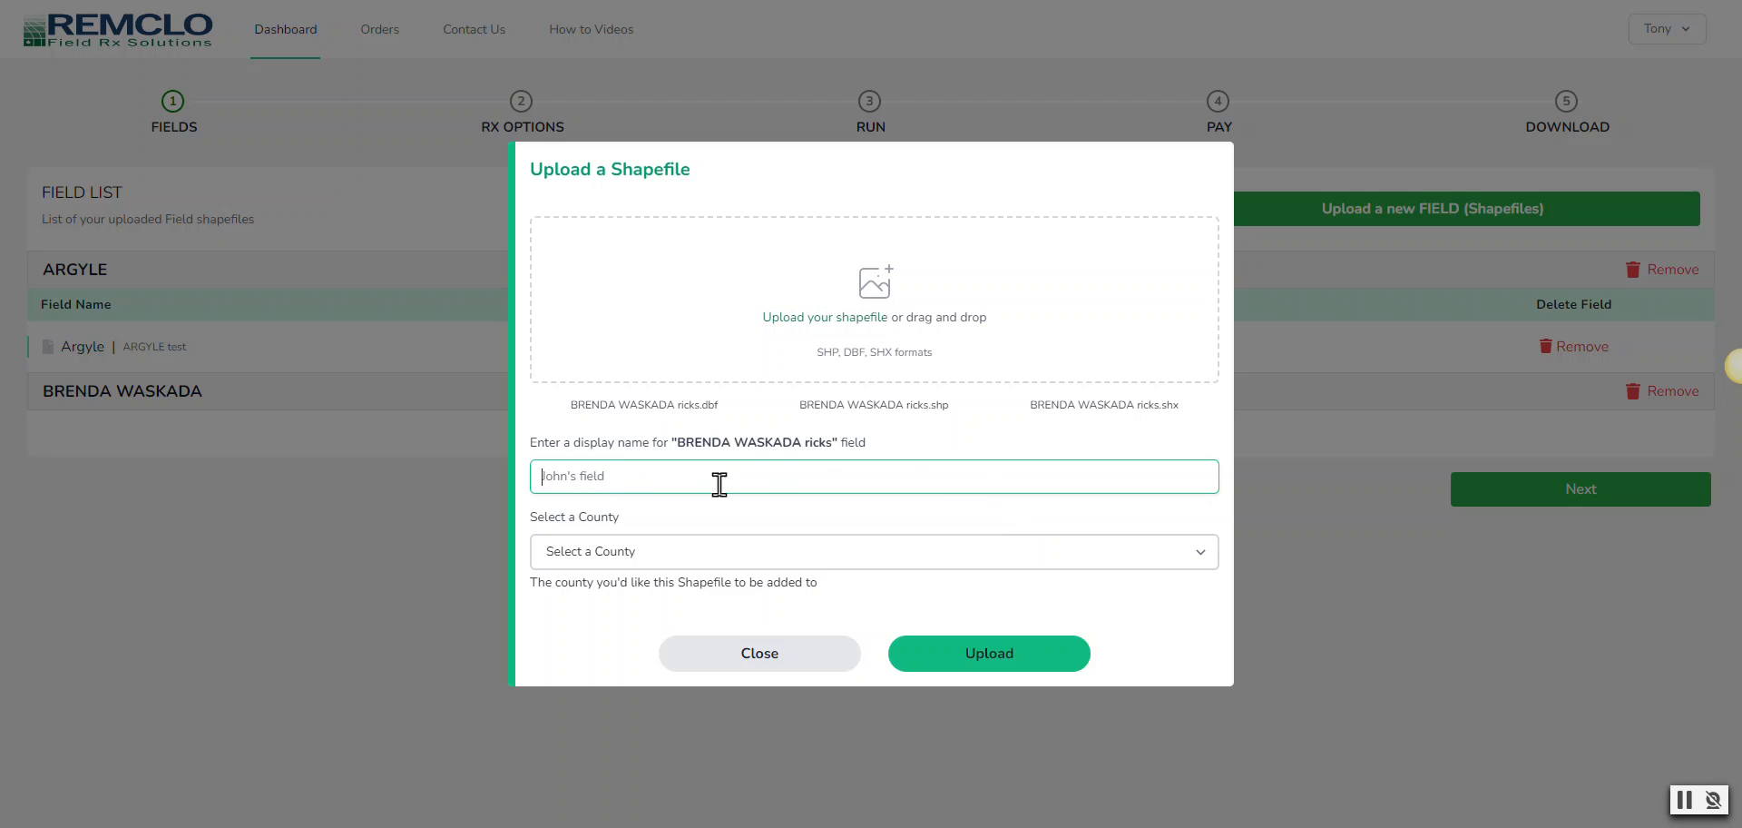
pyautogui.write('Brenda Waskada')
pyautogui.click(806, 556)
pyautogui.click(607, 617)
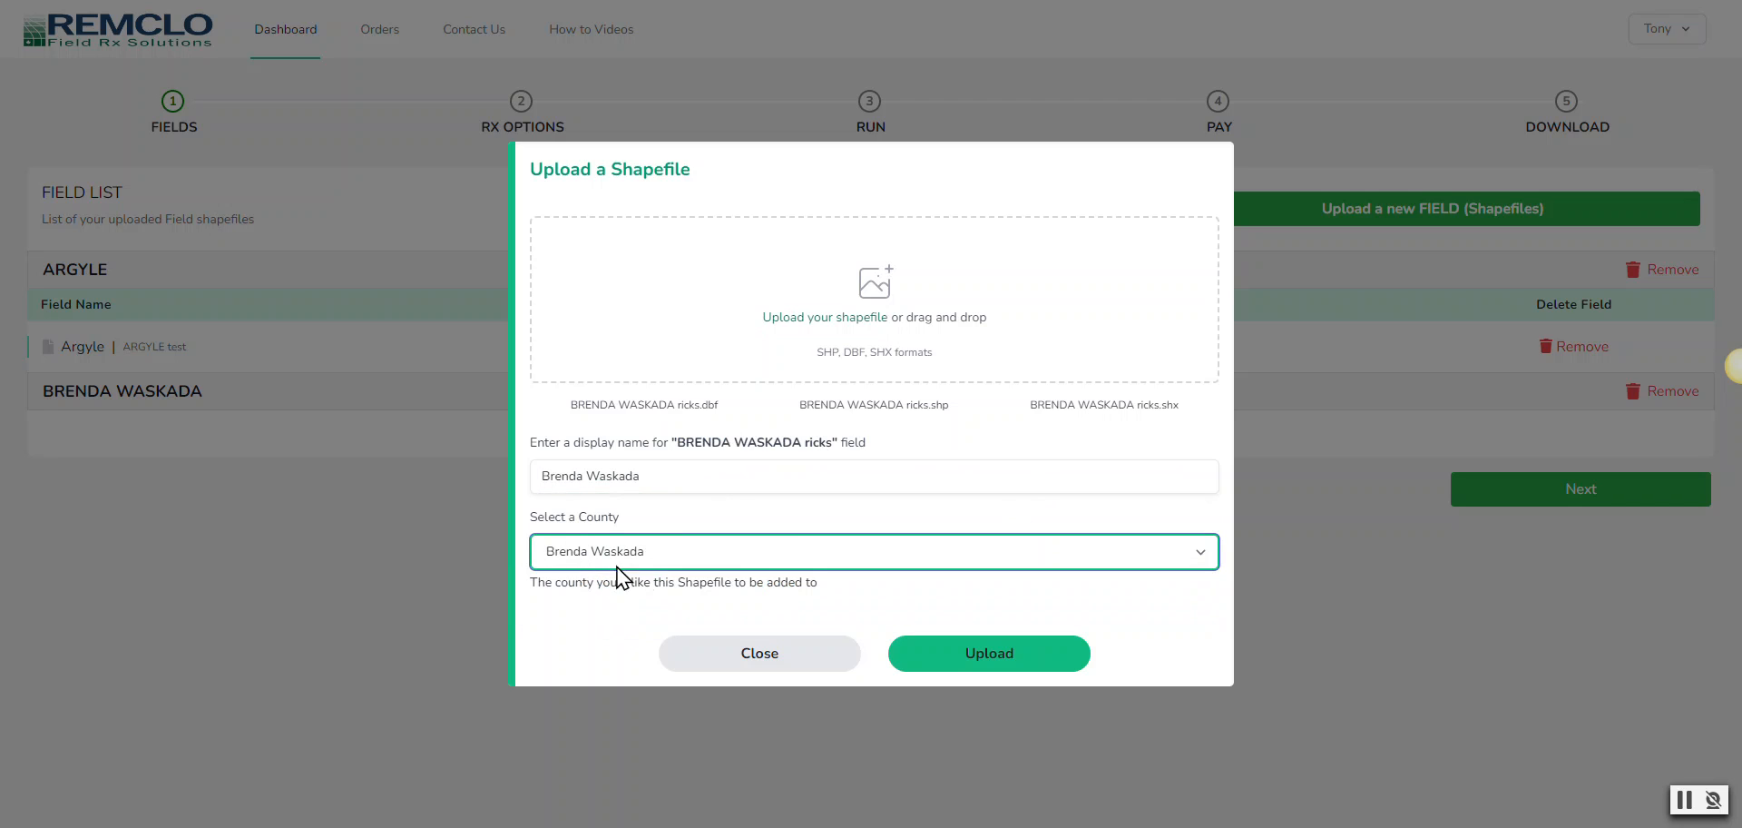
pyautogui.click(952, 655)
pyautogui.click(952, 654)
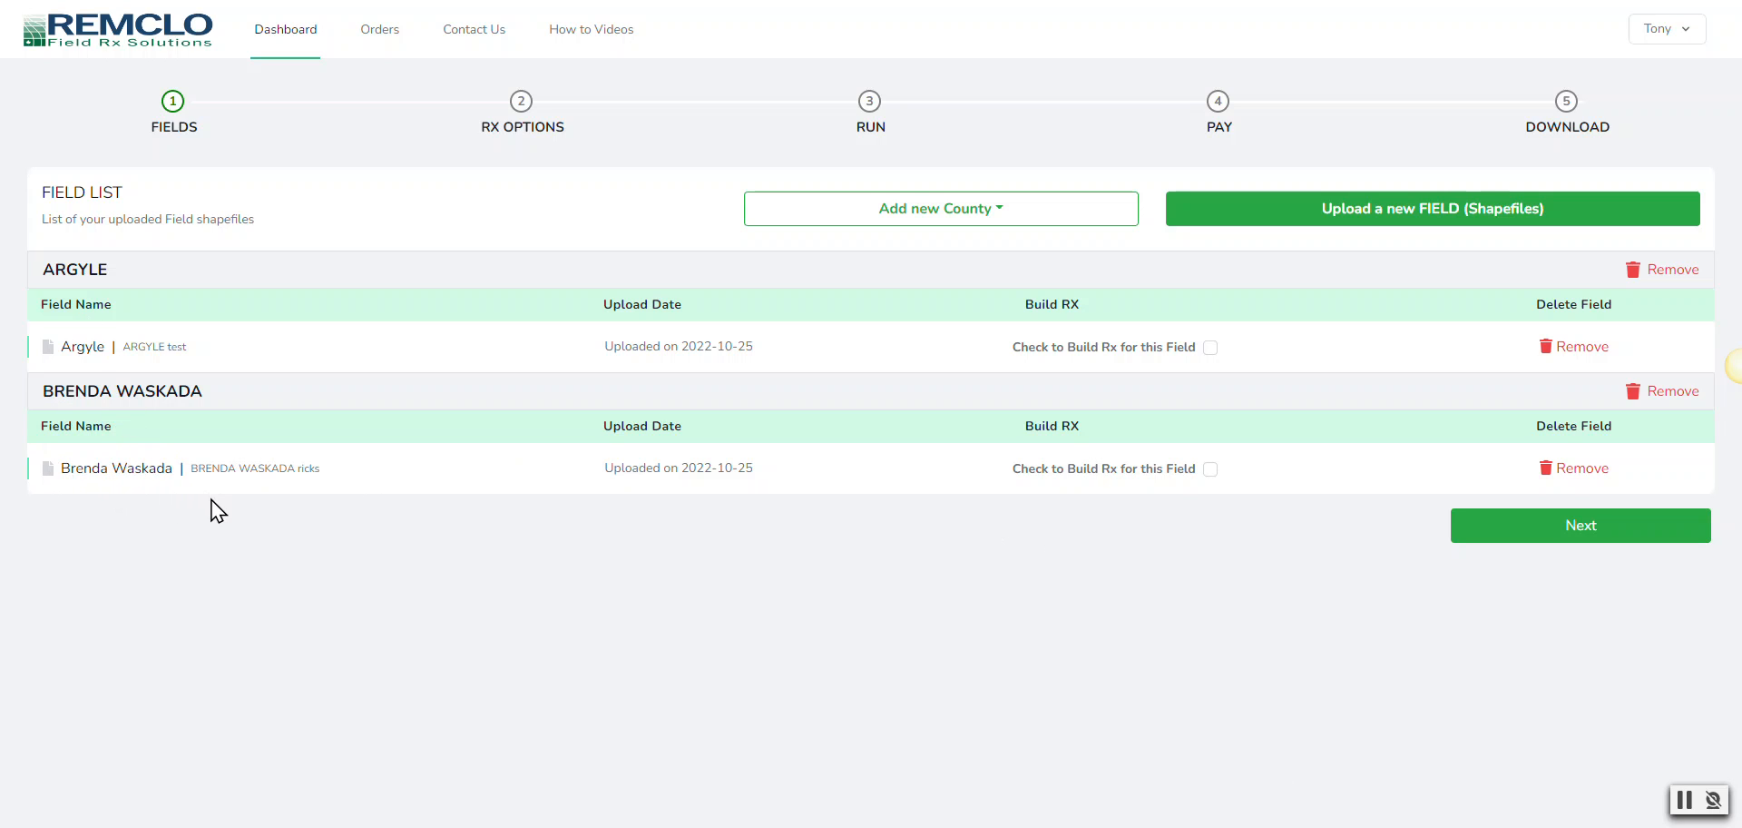
# - Mark both the Brenda Waskada and Argyle fields for Rx building and continue to the Rx options
pyautogui.click(1210, 469)
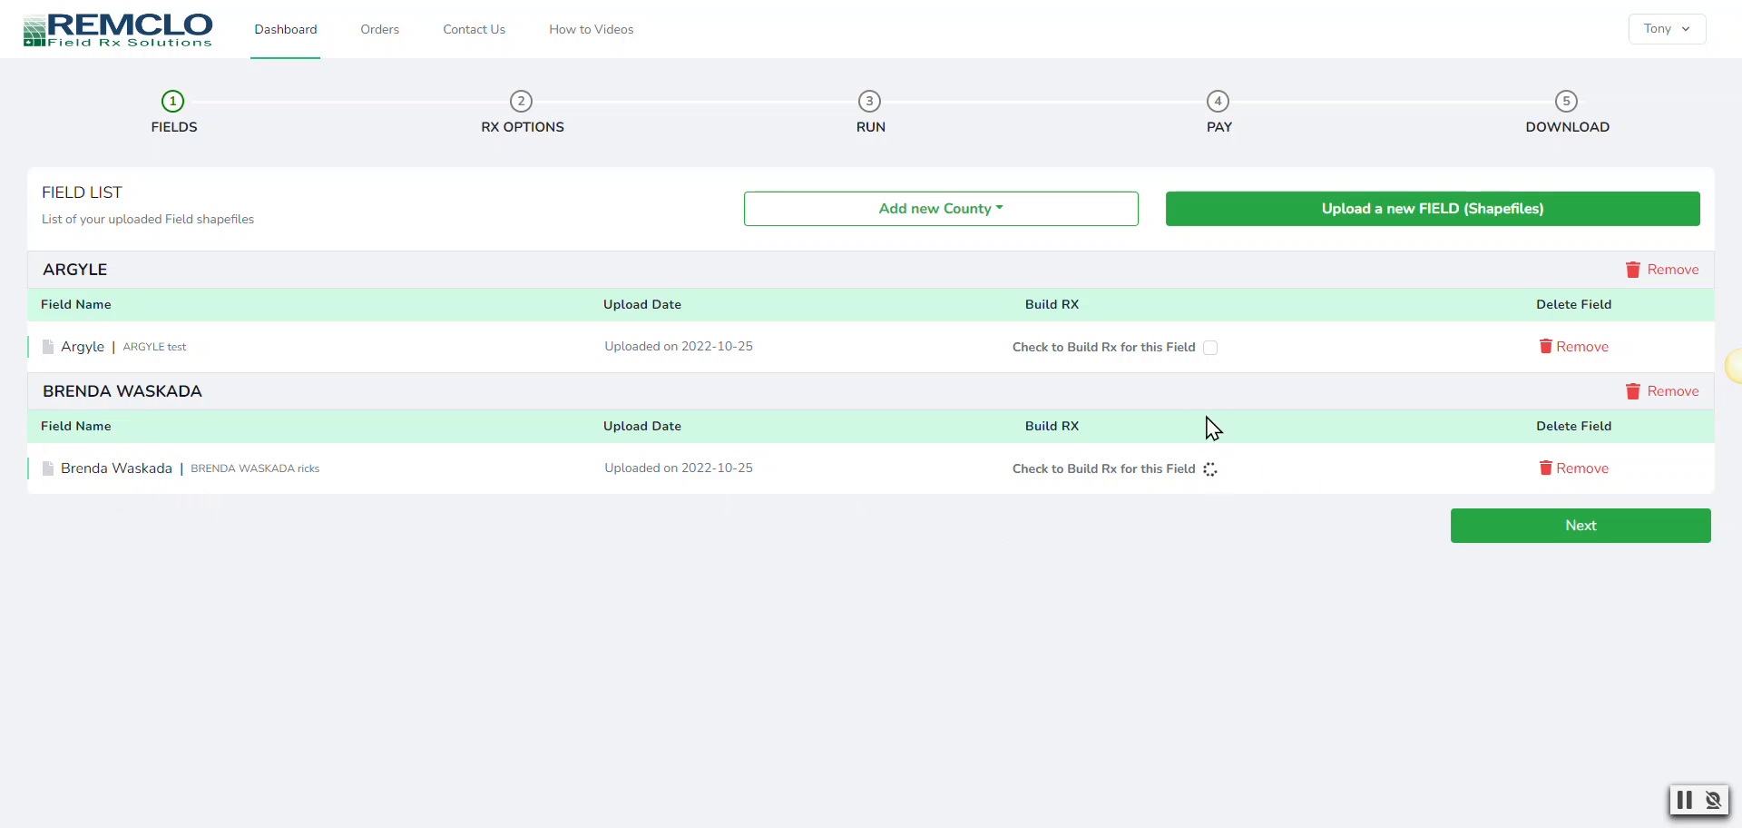
pyautogui.click(1211, 347)
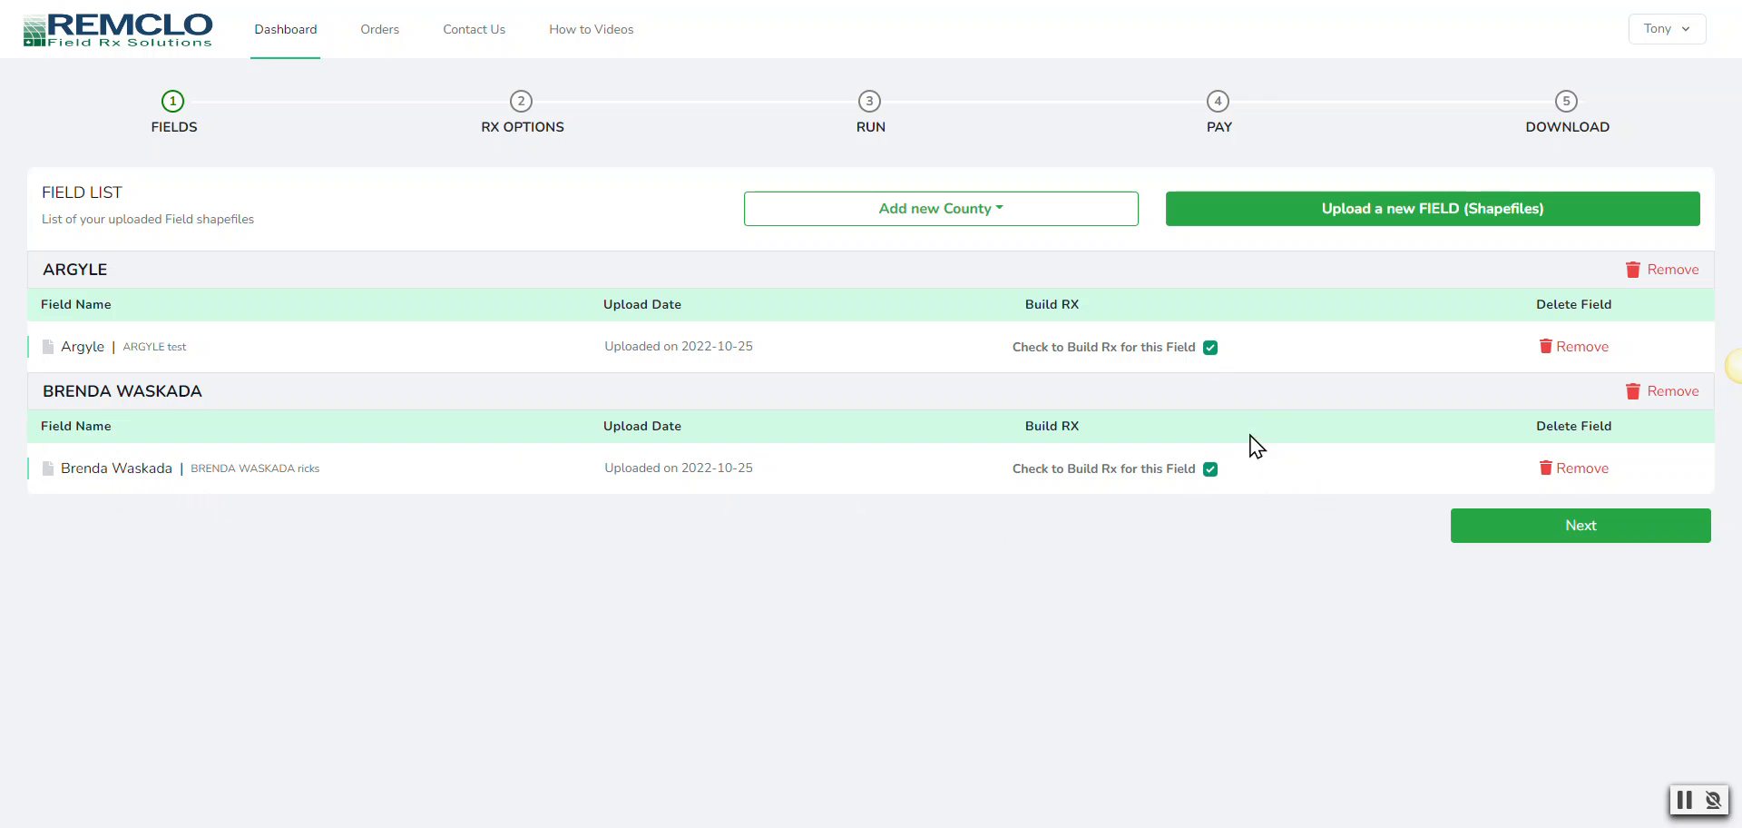
pyautogui.click(1550, 538)
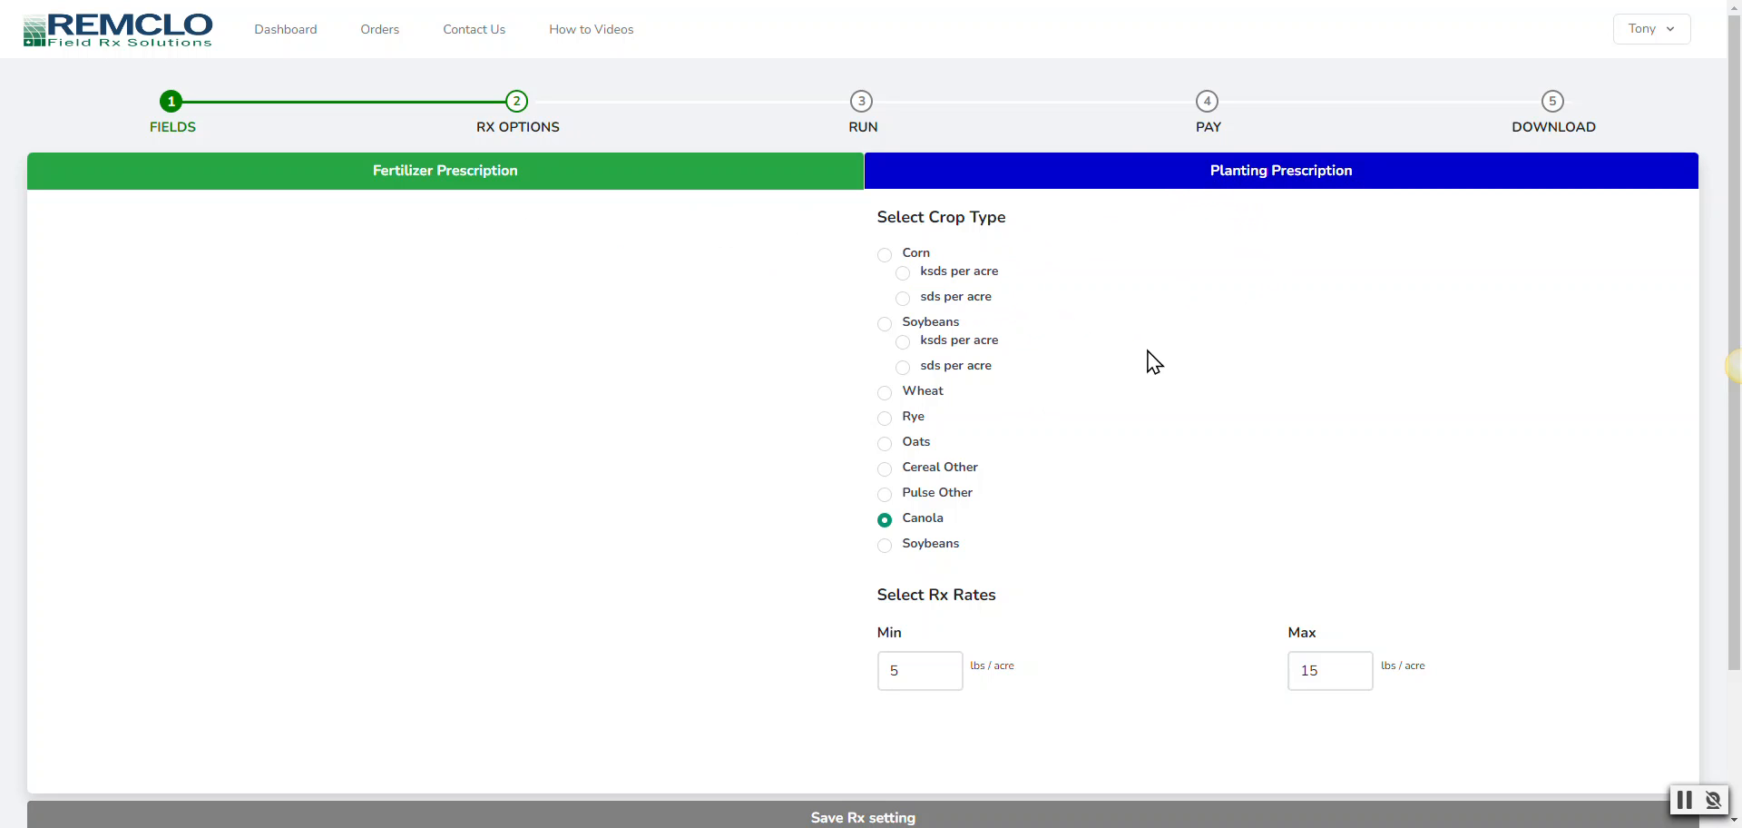
# - Try several planting crop types, then set Soybeans in ksds per acre with rates from 125 to 200
pyautogui.click(885, 393)
pyautogui.click(885, 444)
pyautogui.click(886, 495)
pyautogui.click(886, 519)
pyautogui.click(885, 546)
pyautogui.click(895, 327)
pyautogui.click(902, 669)
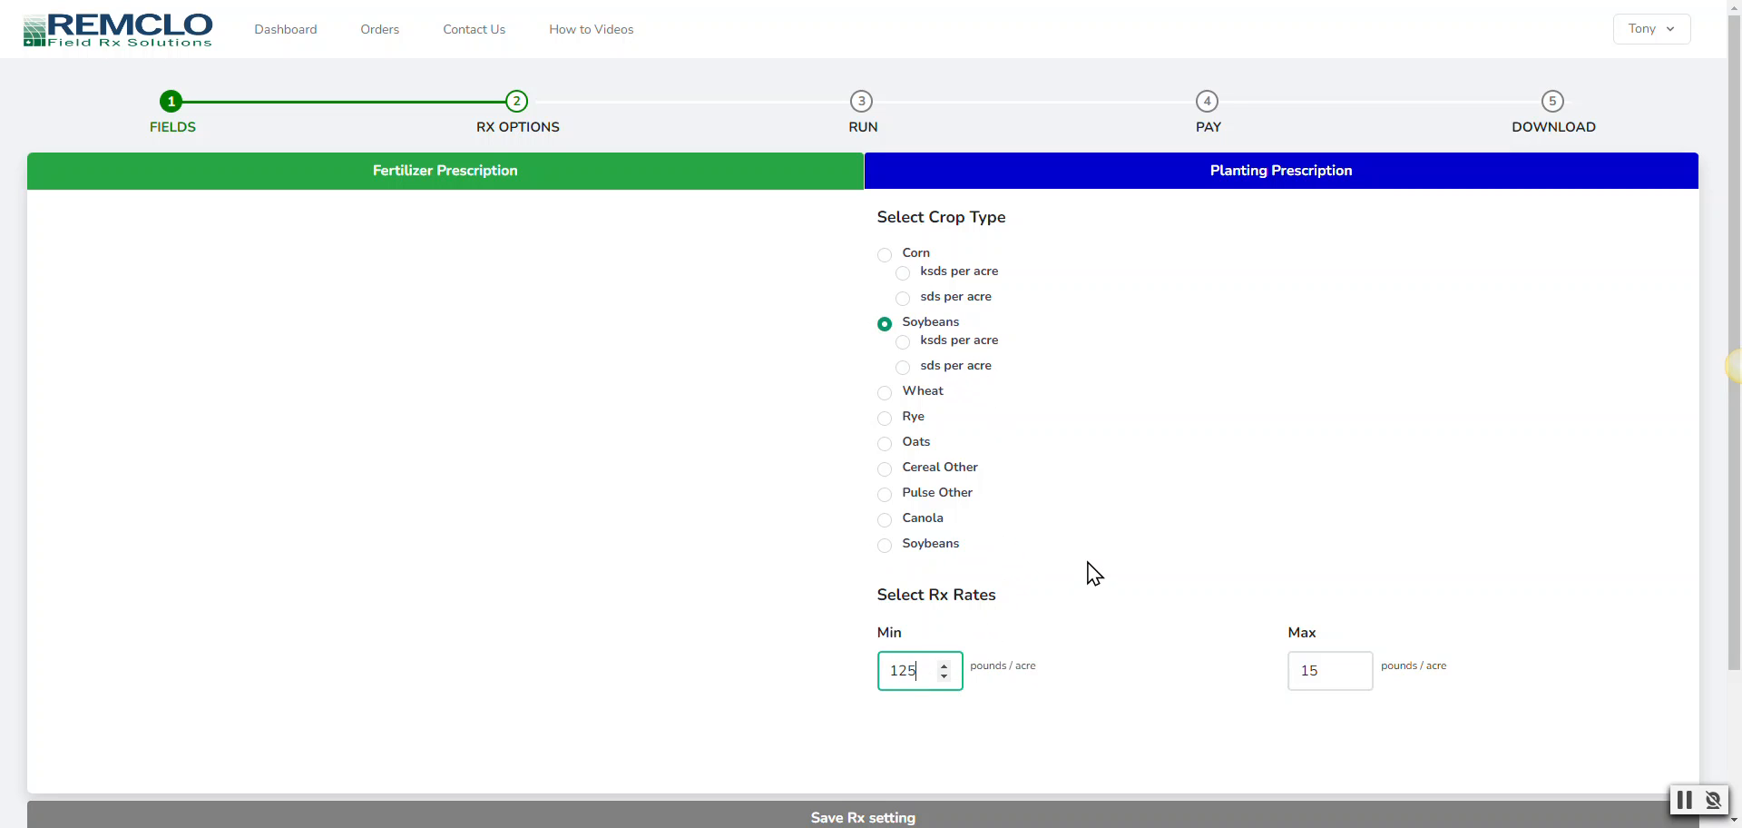
pyautogui.click(904, 343)
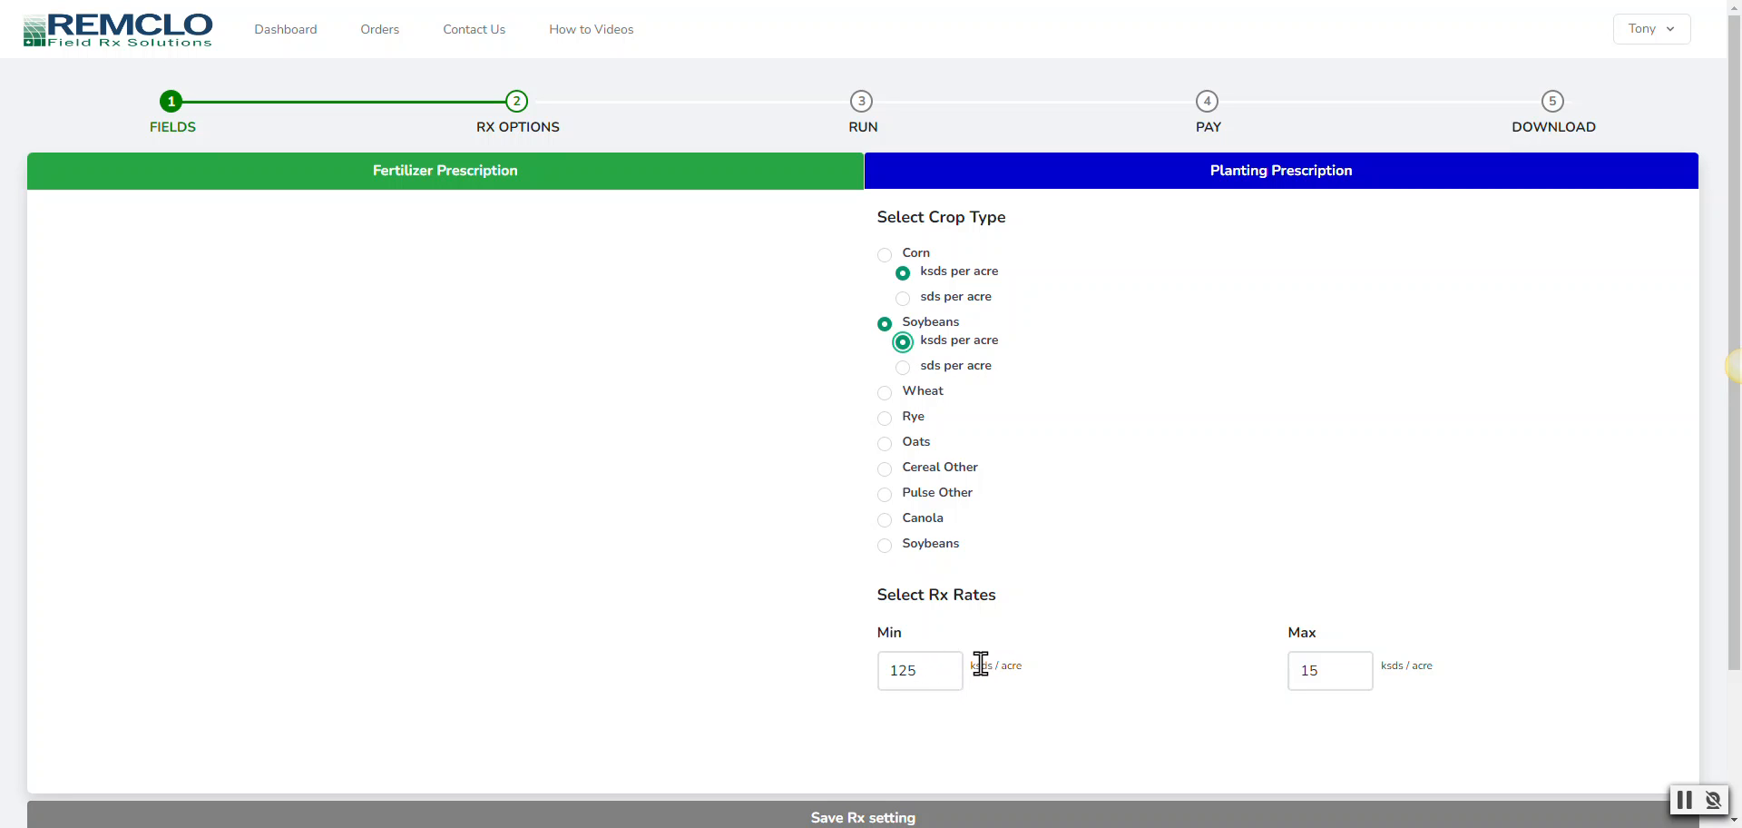
pyautogui.doubleClick(1315, 670)
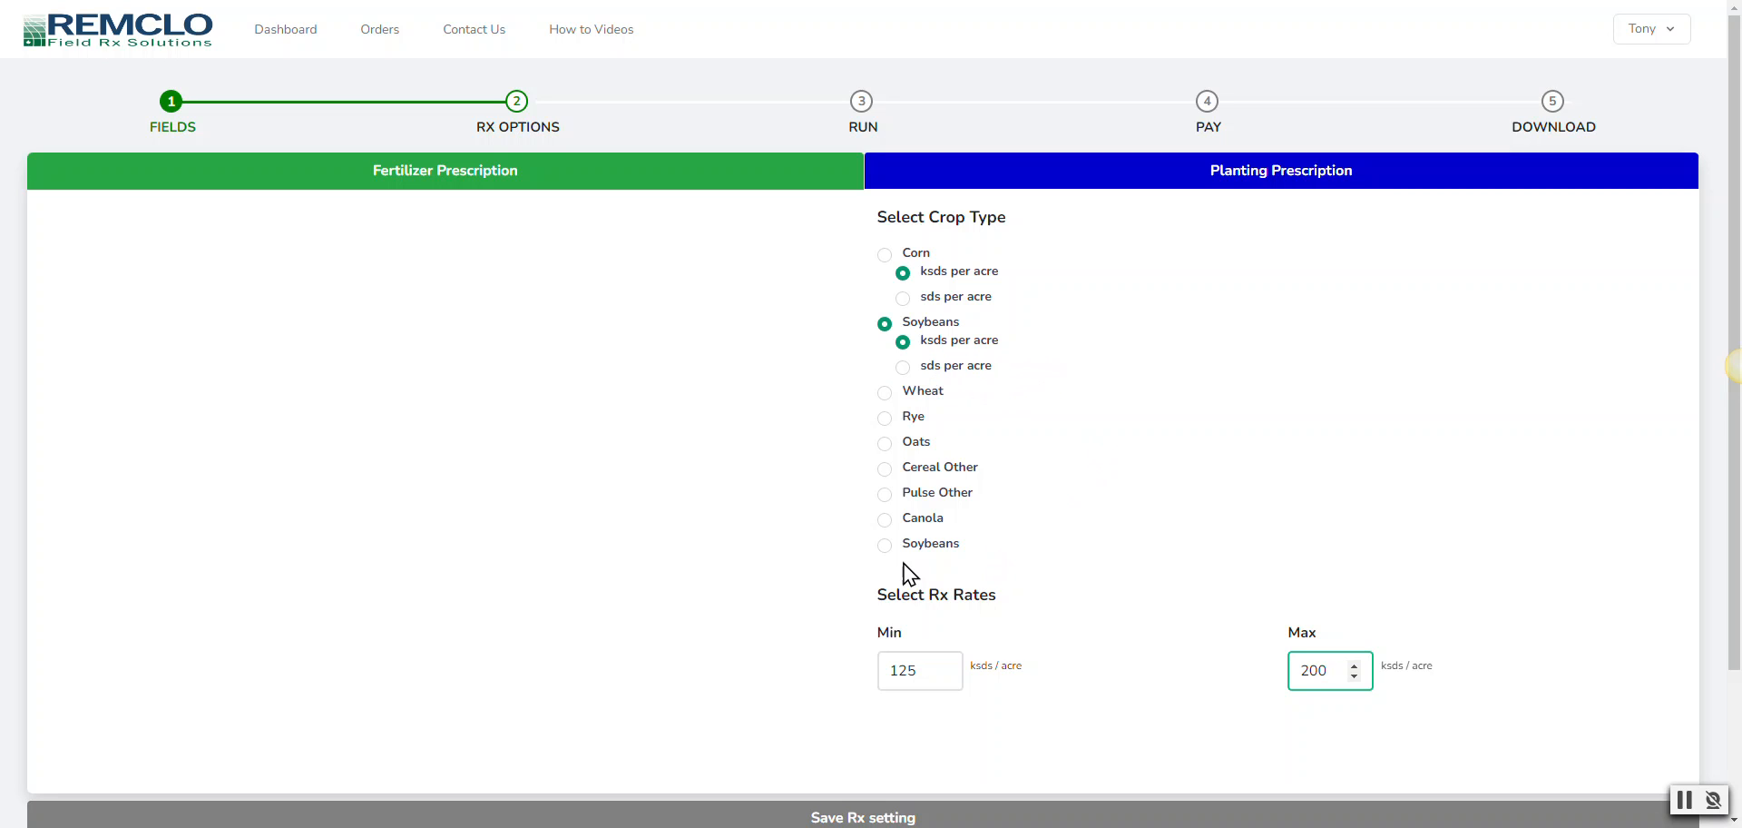
# - Switch the planting crop to the Soybeans option in lbs per acre, with a minimum of 60 and maximum of 80
pyautogui.click(884, 544)
pyautogui.click(888, 670)
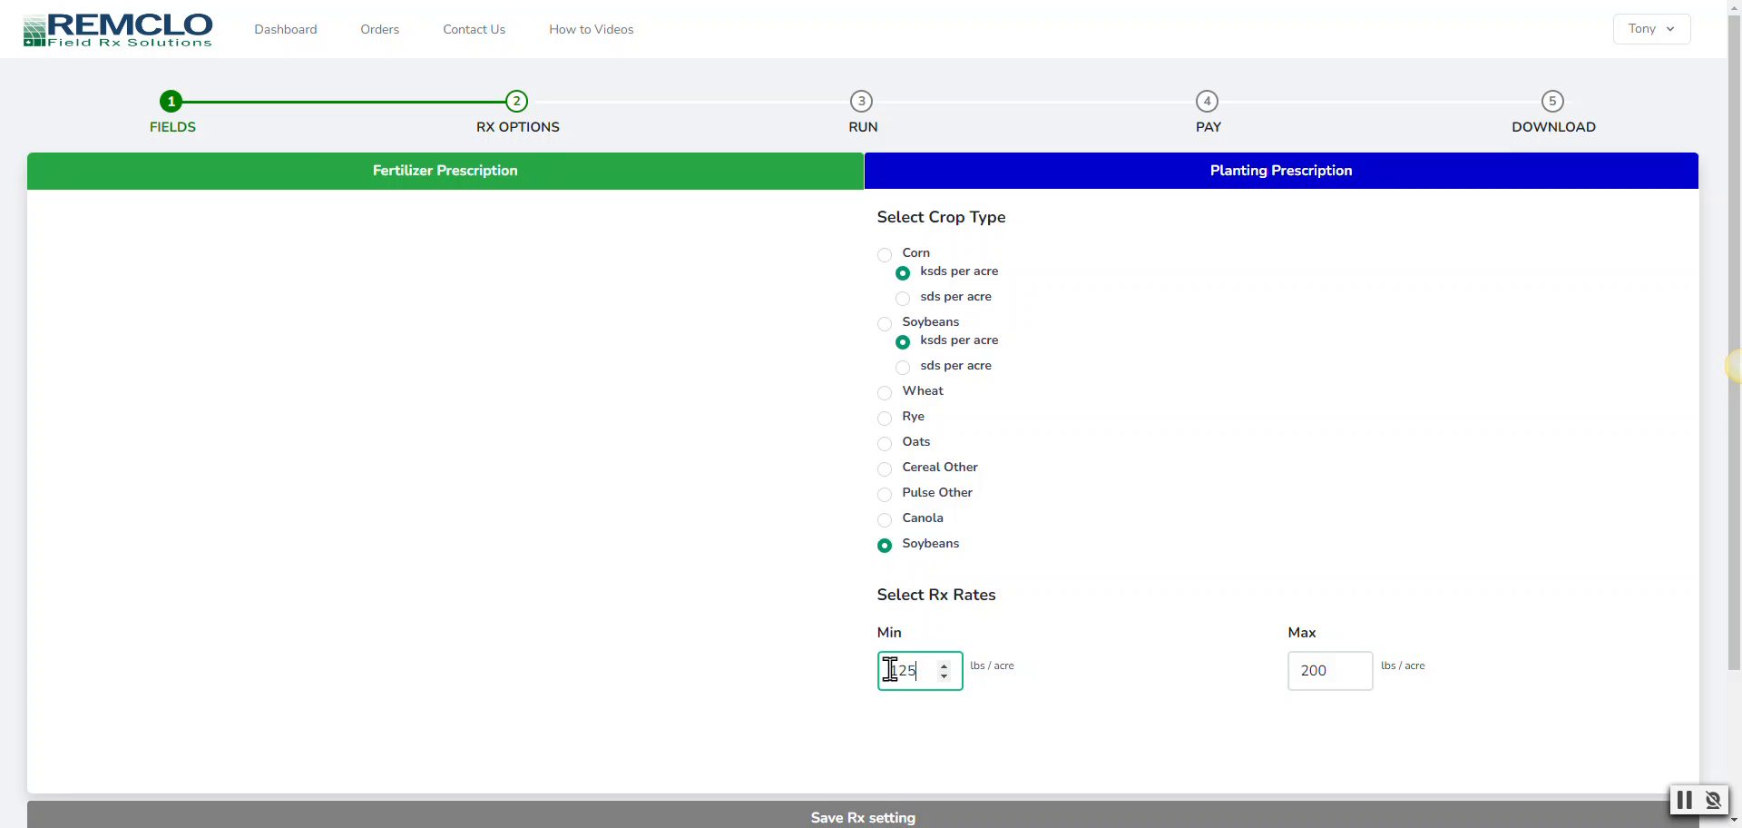
pyautogui.doubleClick(881, 668)
pyautogui.write('60')
pyautogui.doubleClick(1322, 672)
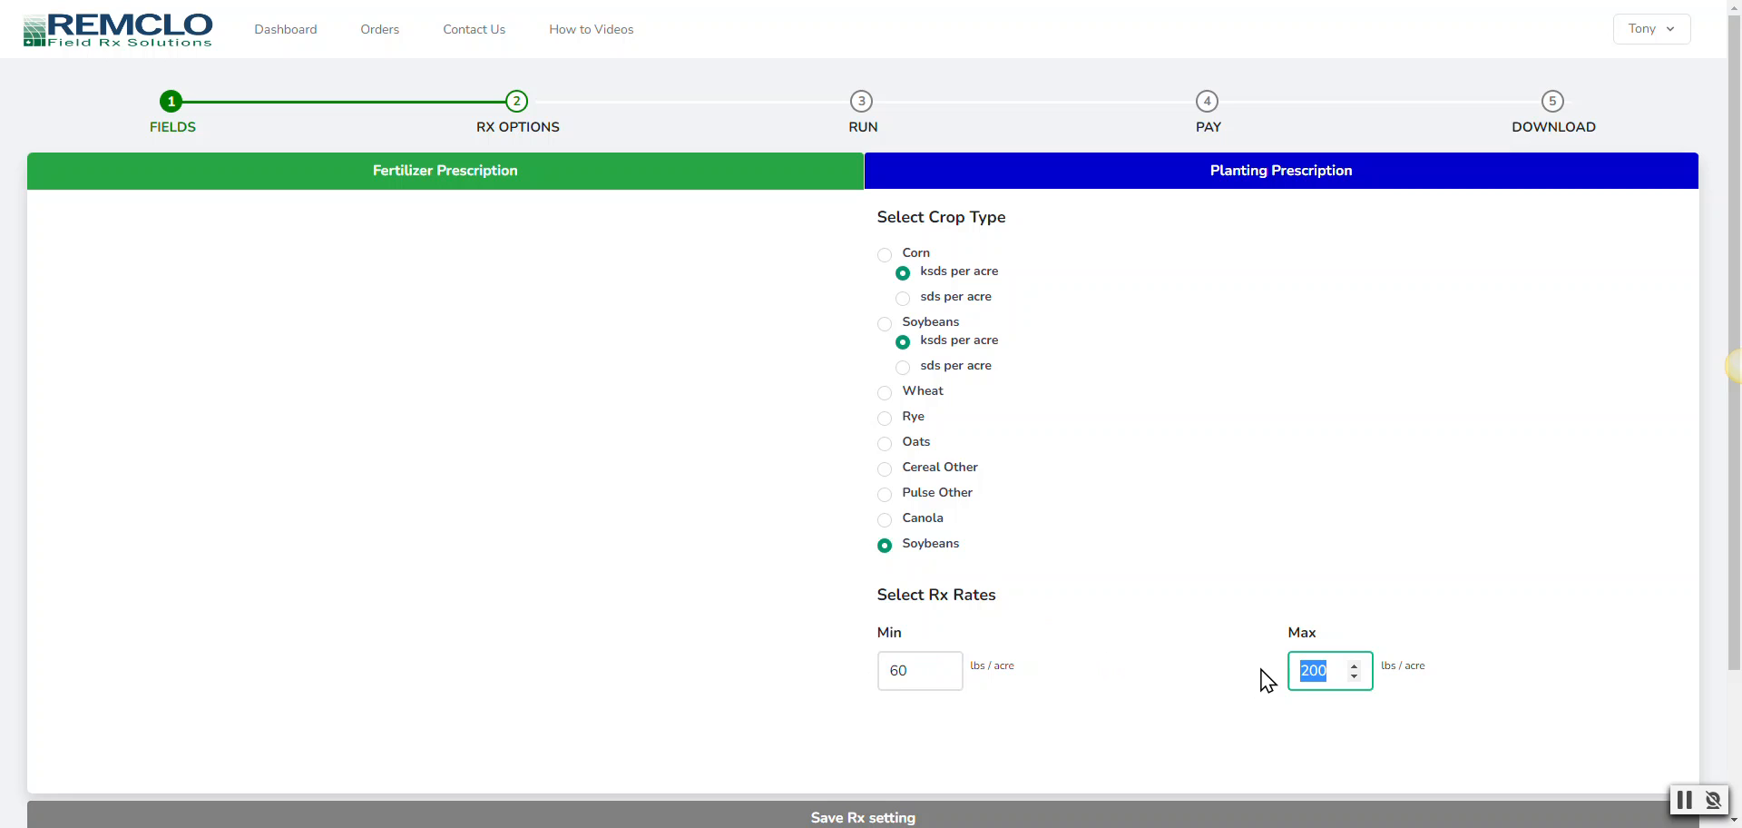
pyautogui.write('80')
# - Switch to a fertilizer prescription based on Cost, with a cost per metric tonne of $1200
pyautogui.click(427, 179)
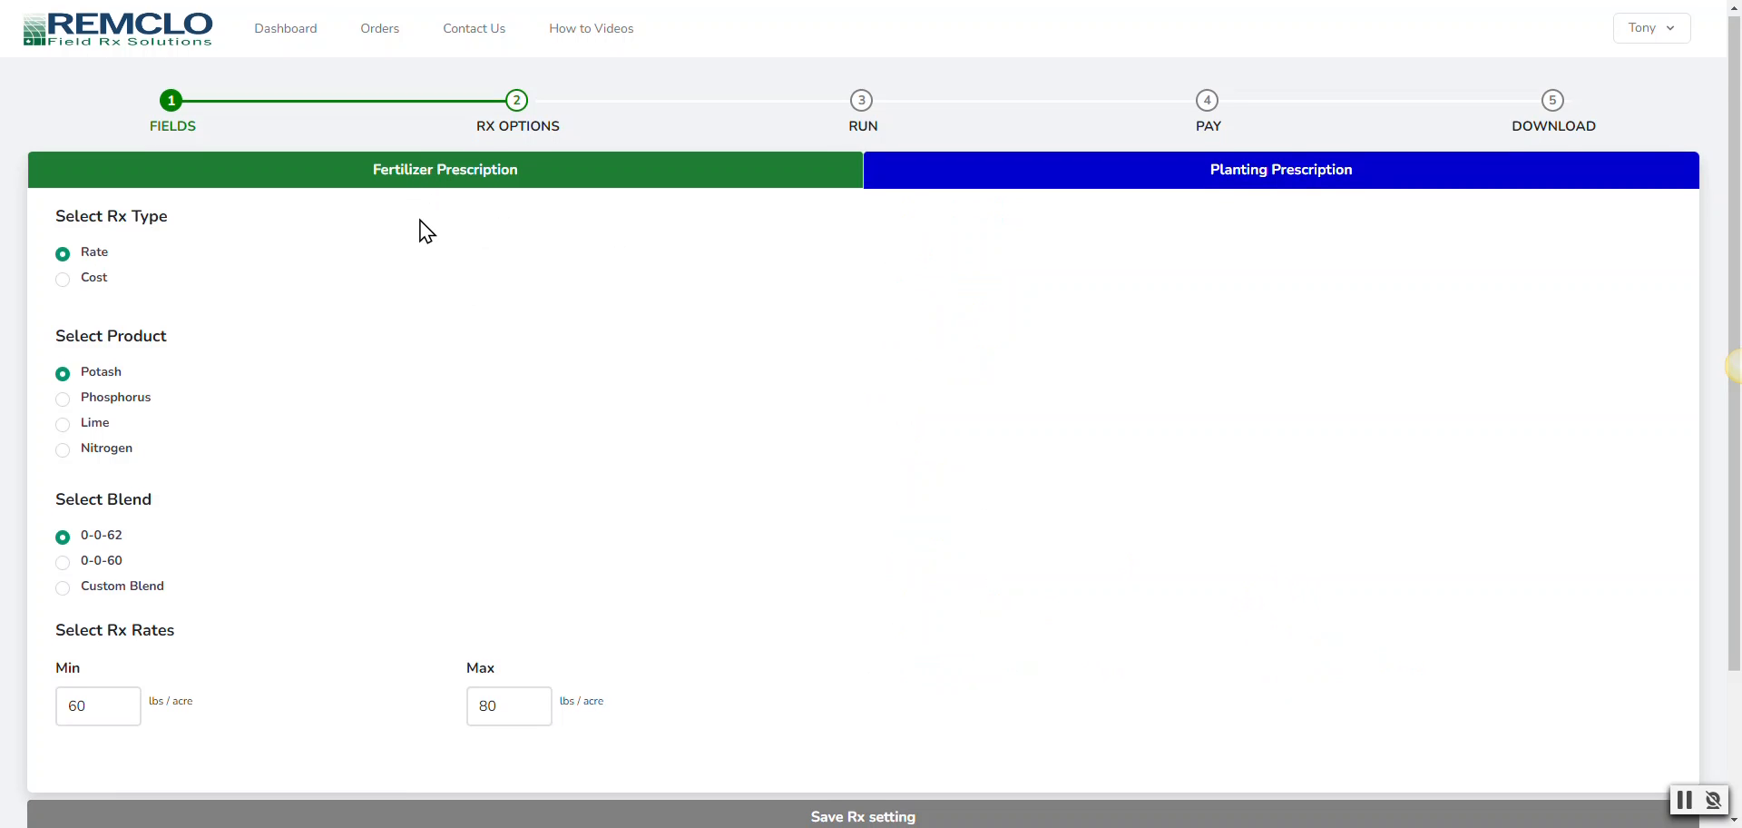
pyautogui.scroll(-1, 420, 230)
pyautogui.scroll(1, 372, 248)
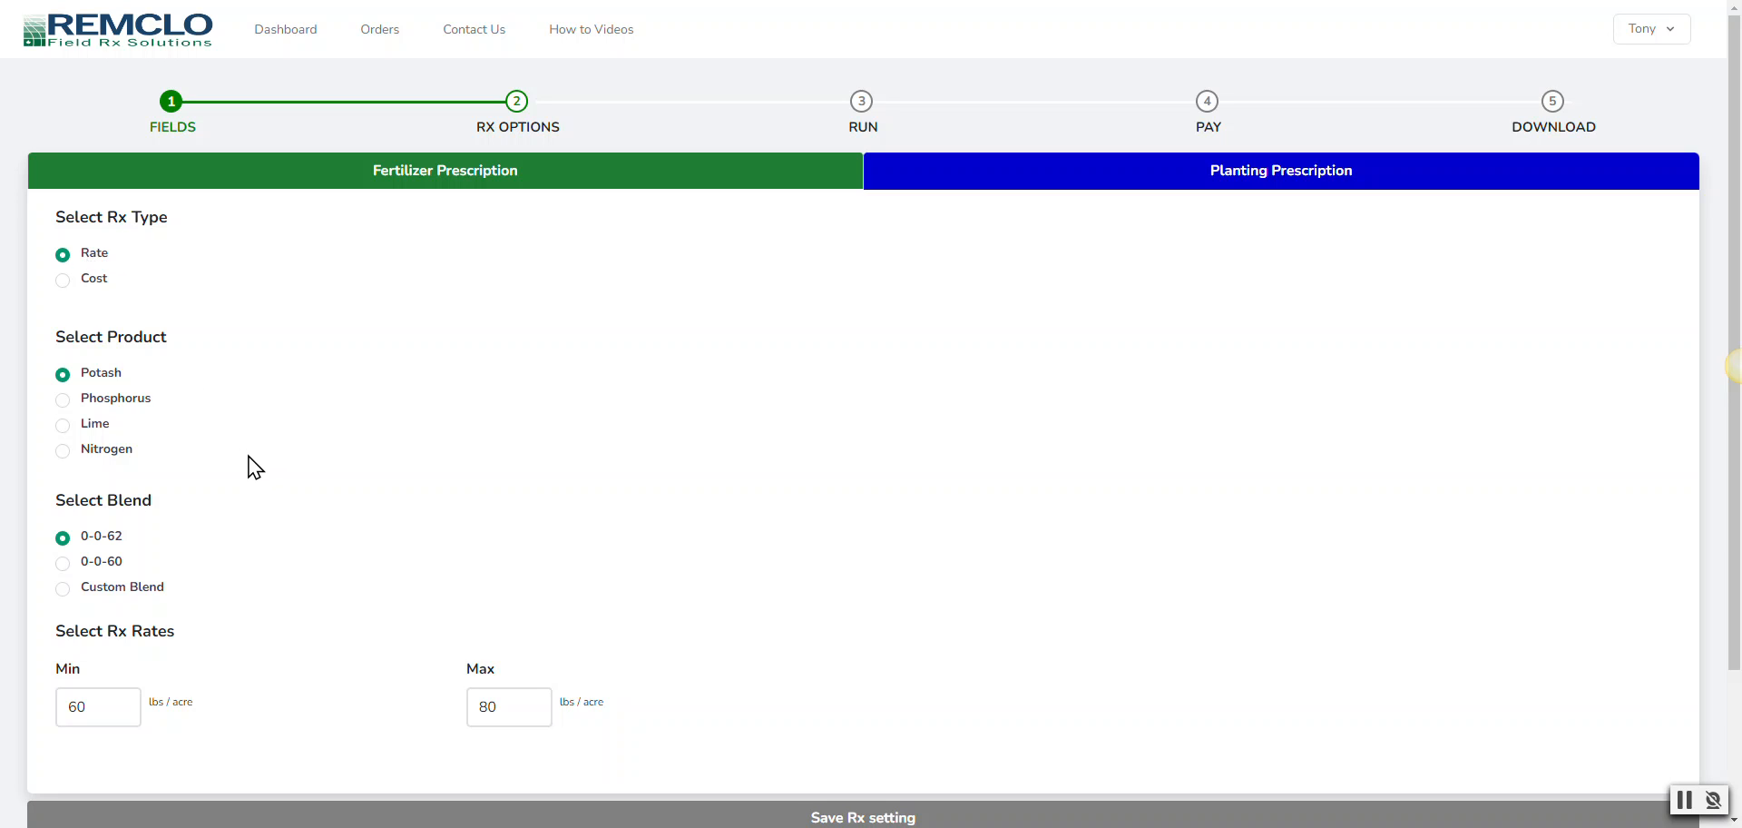
pyautogui.click(63, 279)
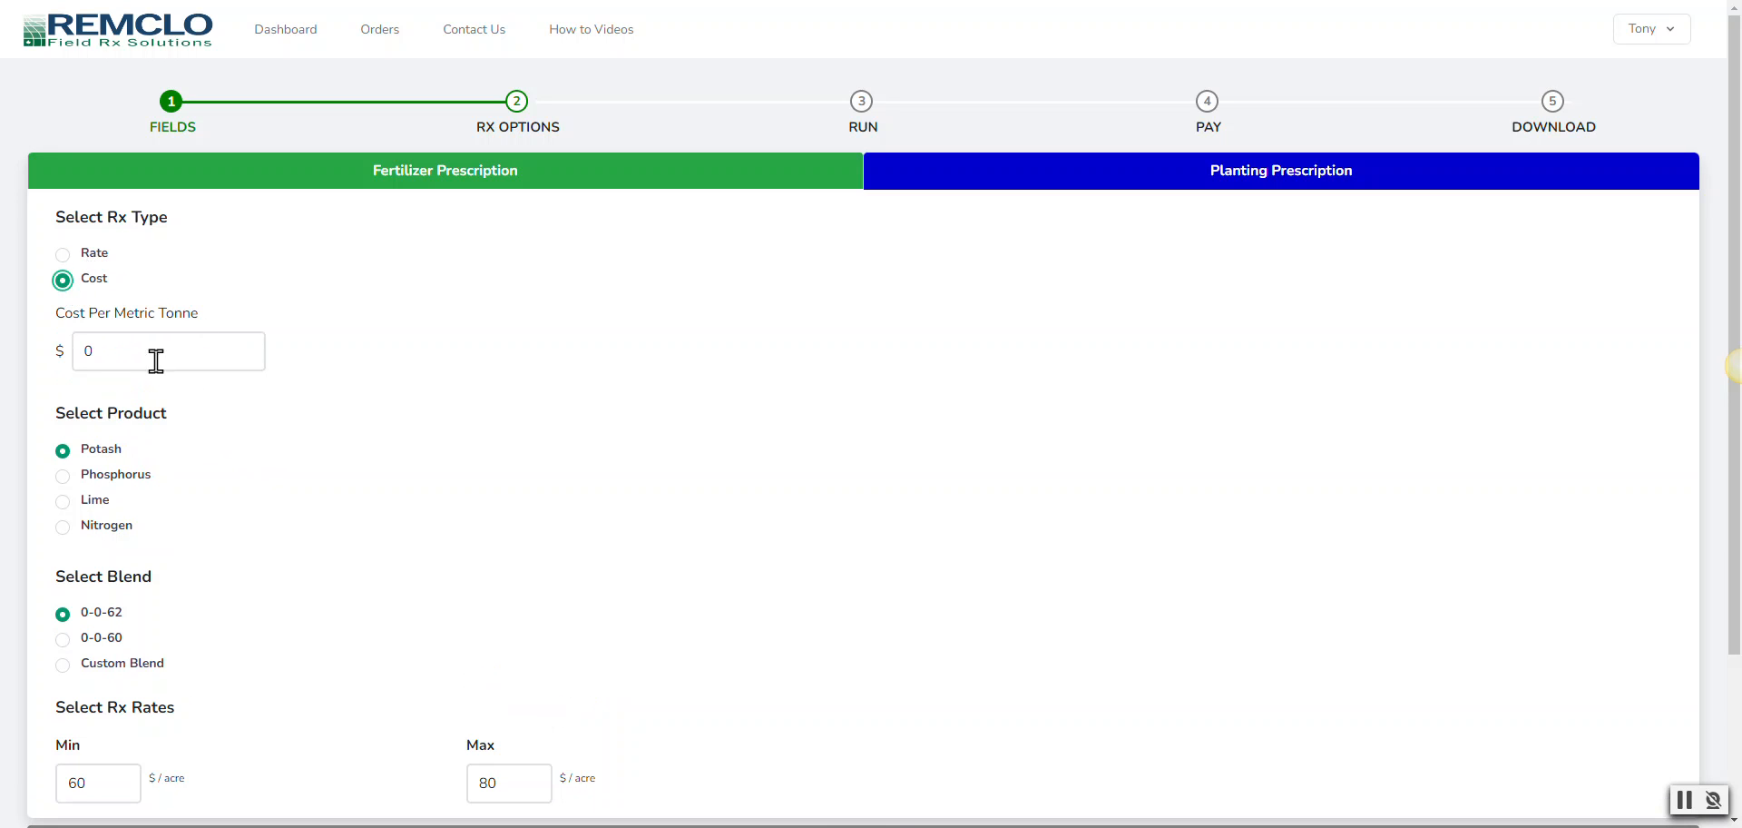
pyautogui.doubleClick(86, 353)
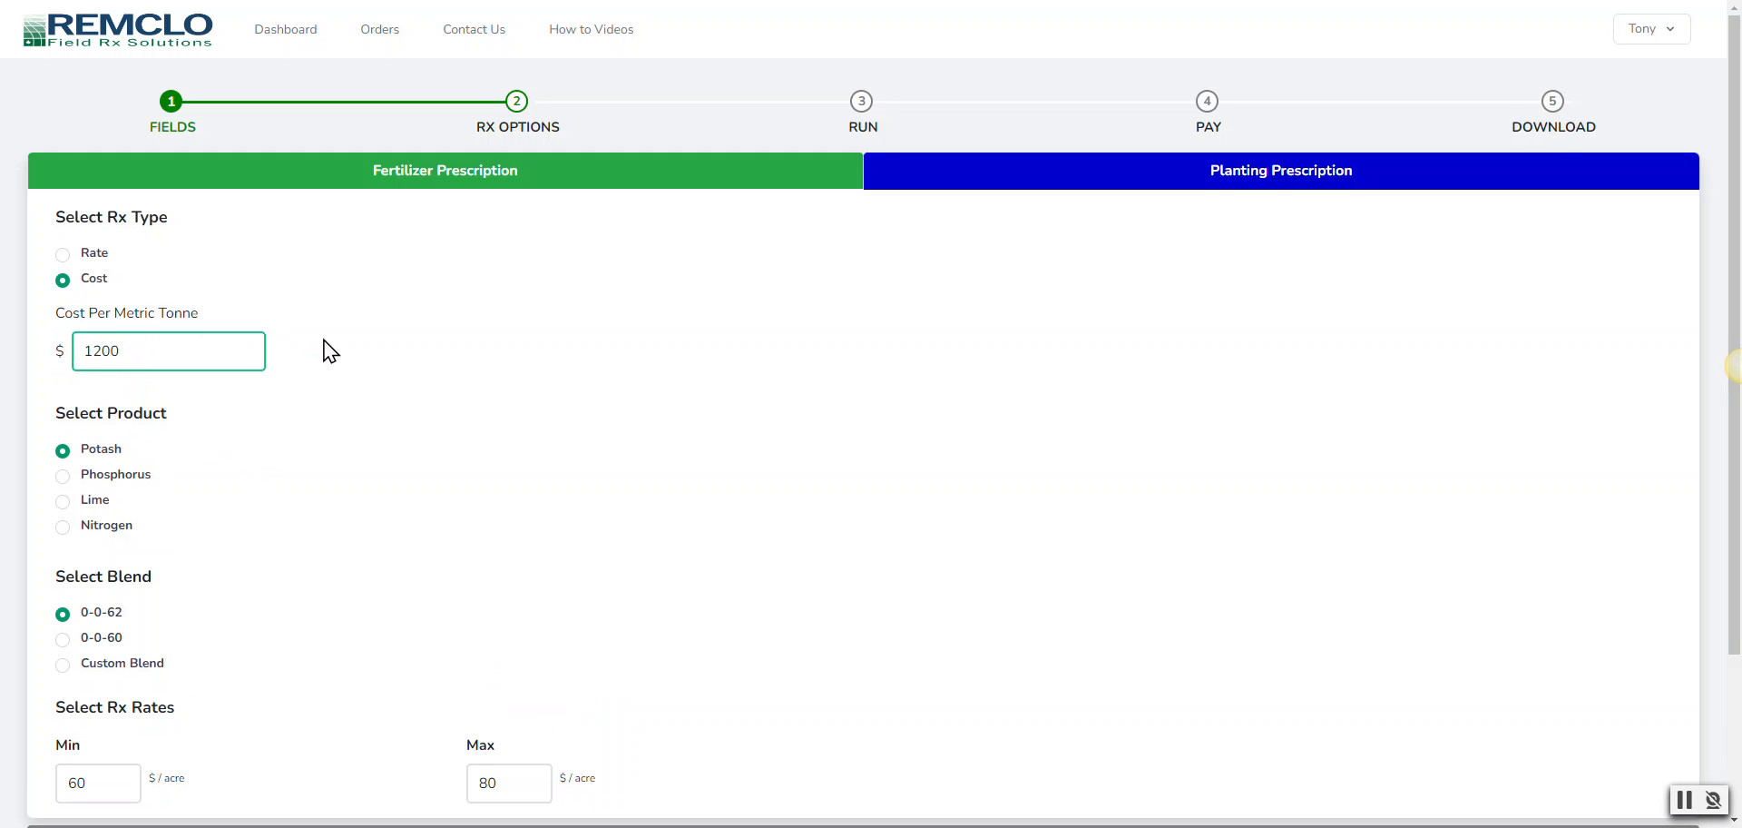
# - Set the fertilizer rates to a minimum of 25 and a maximum of 50 $/acre, and save the Rx setting
pyautogui.scroll(-1, 323, 350)
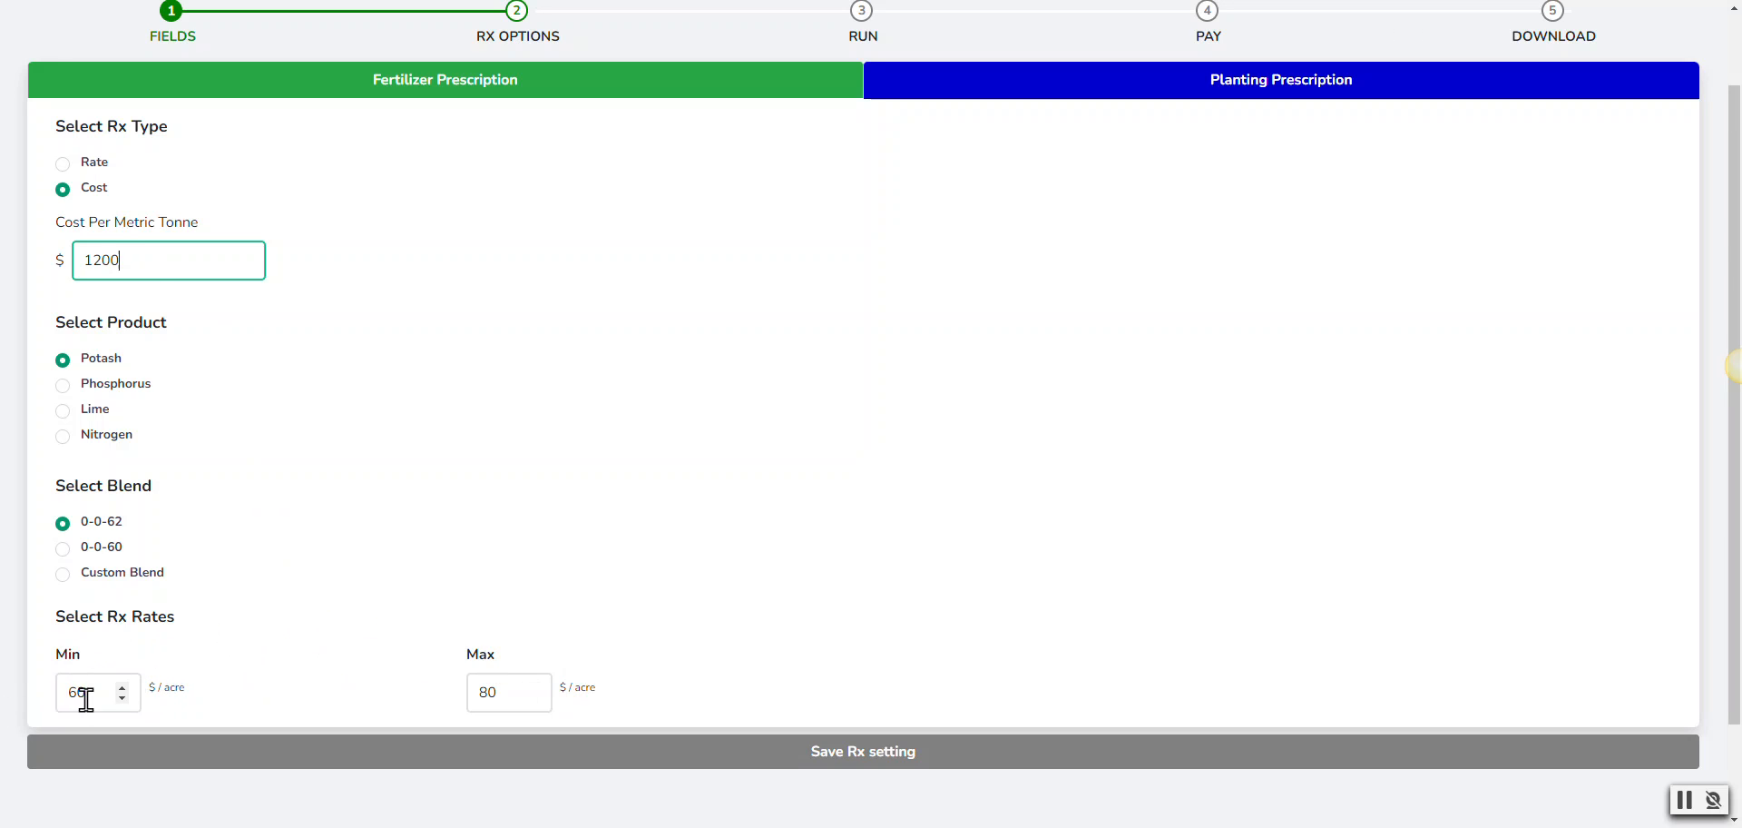
pyautogui.moveTo(81, 696); pyautogui.dragTo(50, 703)
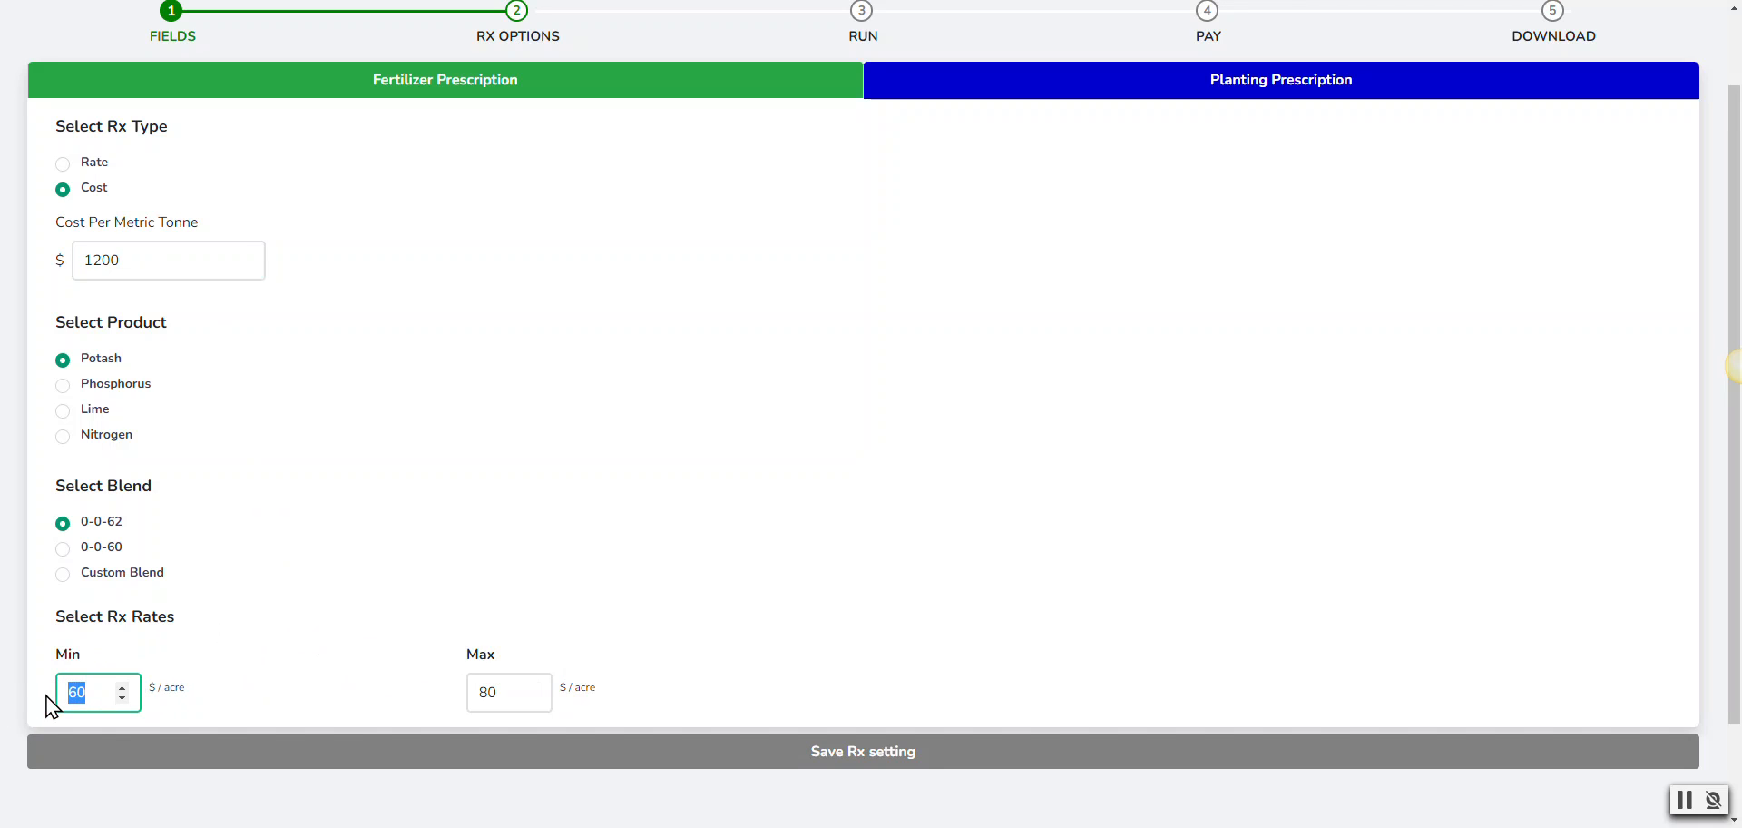
pyautogui.write('25')
pyautogui.moveTo(498, 691); pyautogui.dragTo(447, 705)
pyautogui.write('5')
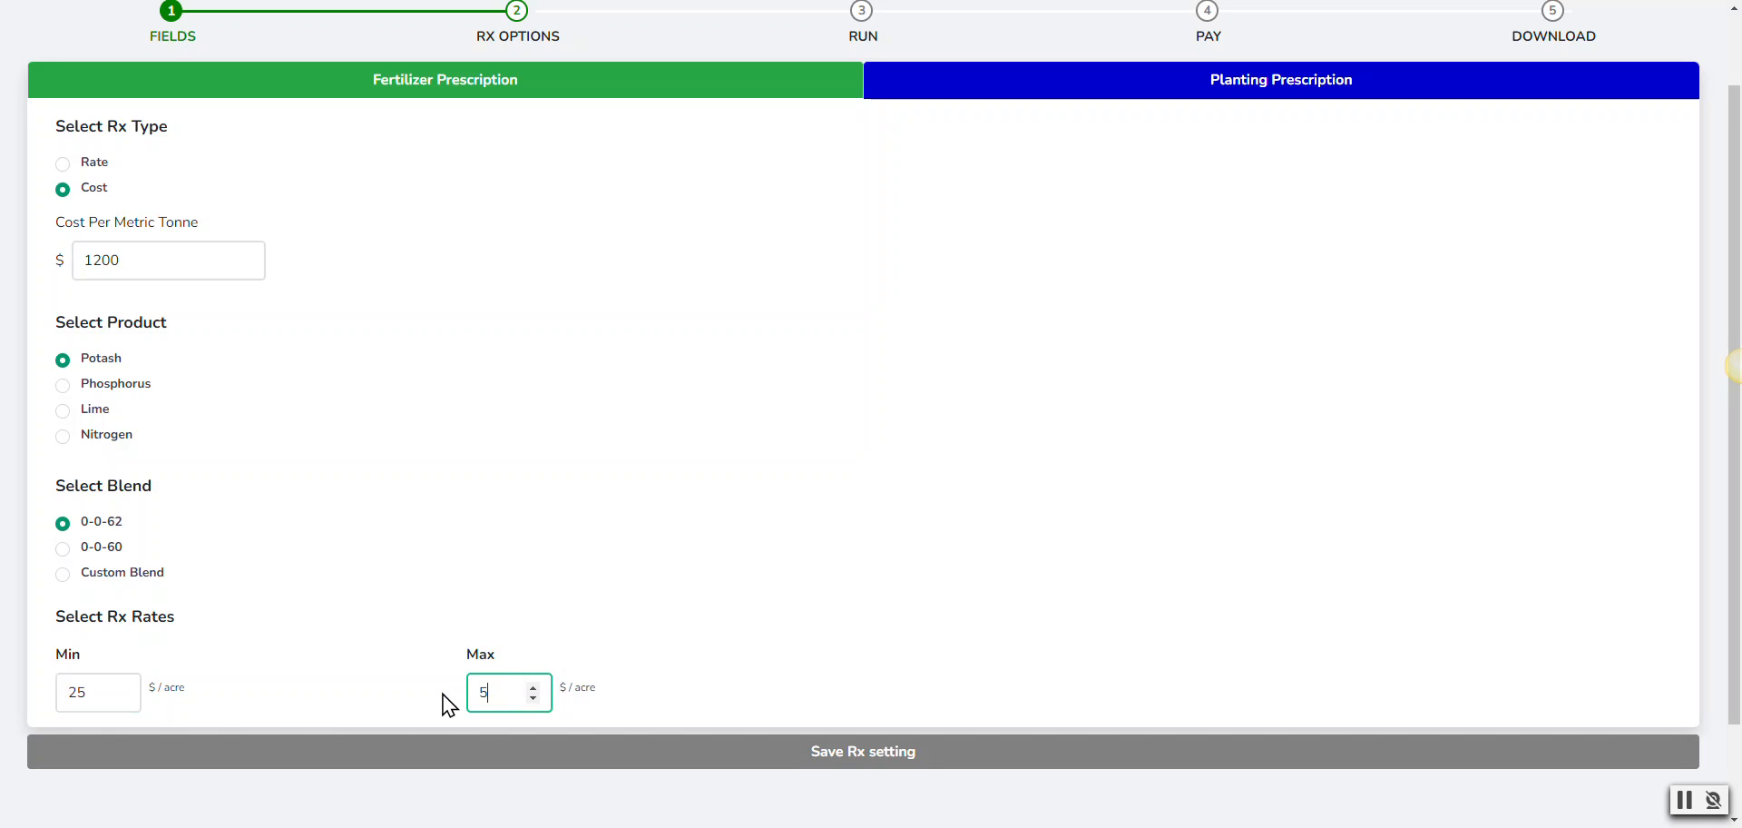
pyautogui.write('0')
pyautogui.click(836, 757)
# - Proceed to the Run stage and run the prescriptions for the listed fields
pyautogui.scroll(-1, 361, 439)
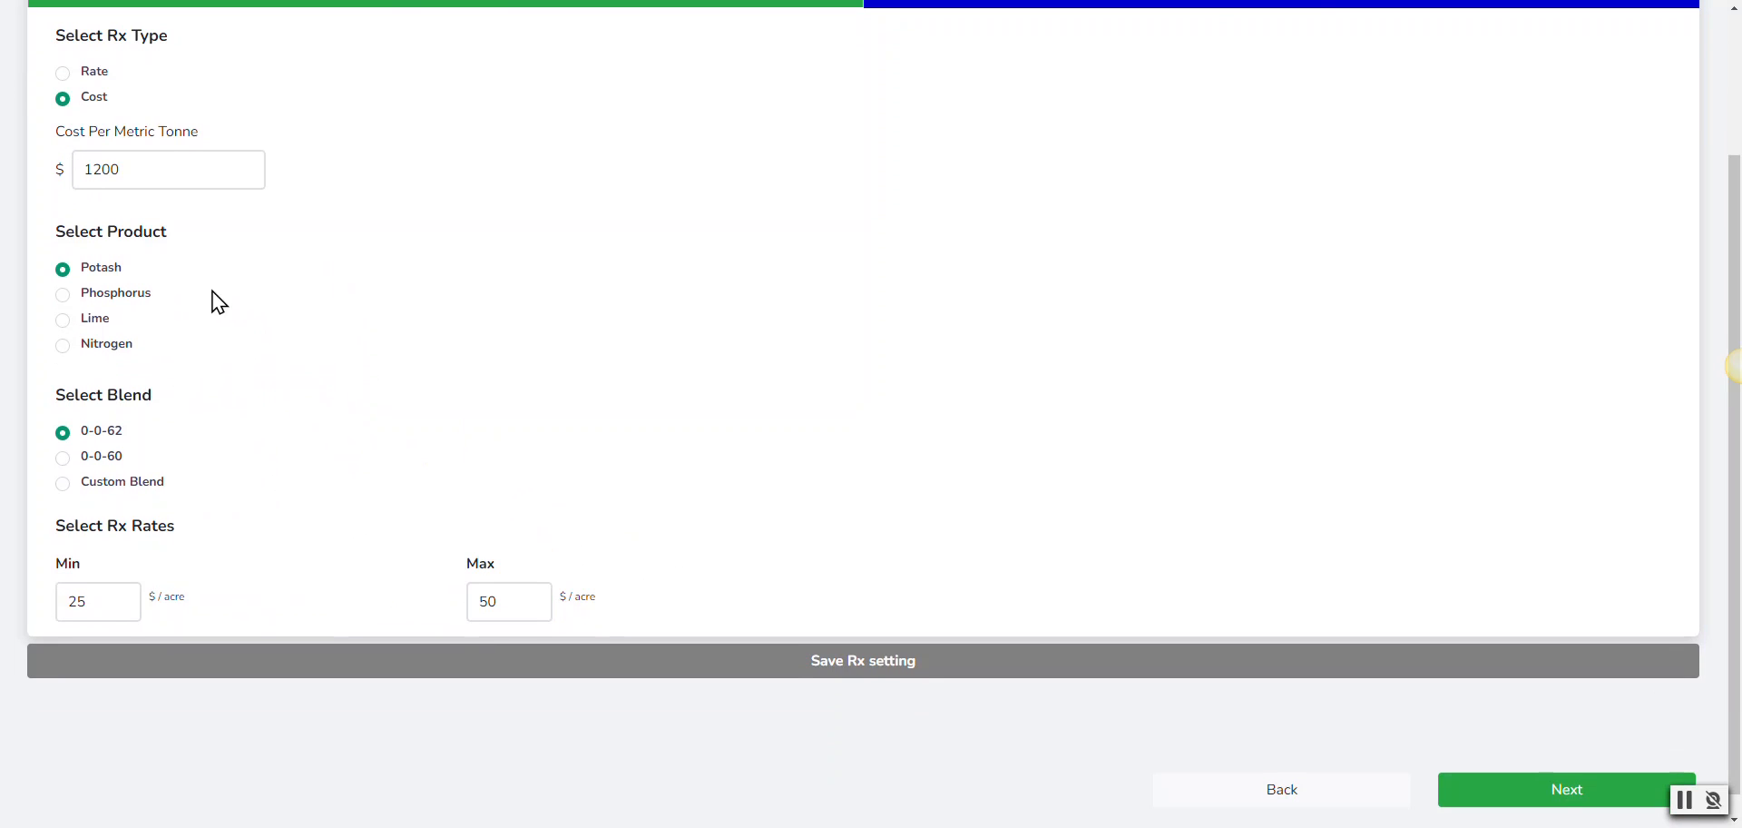
pyautogui.click(1509, 796)
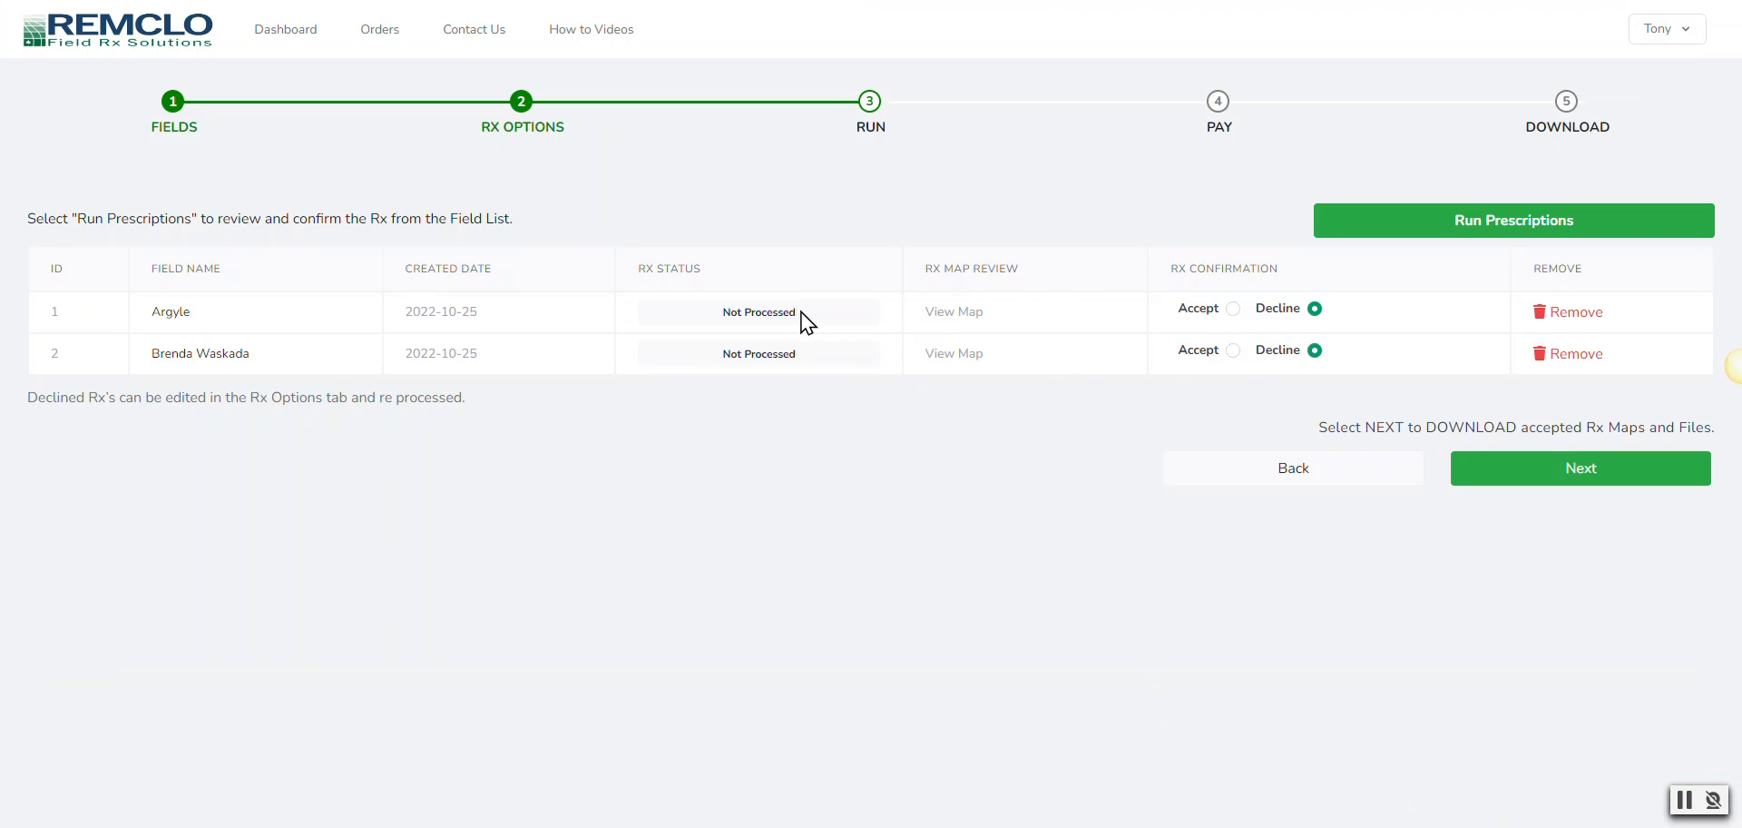
pyautogui.click(1454, 233)
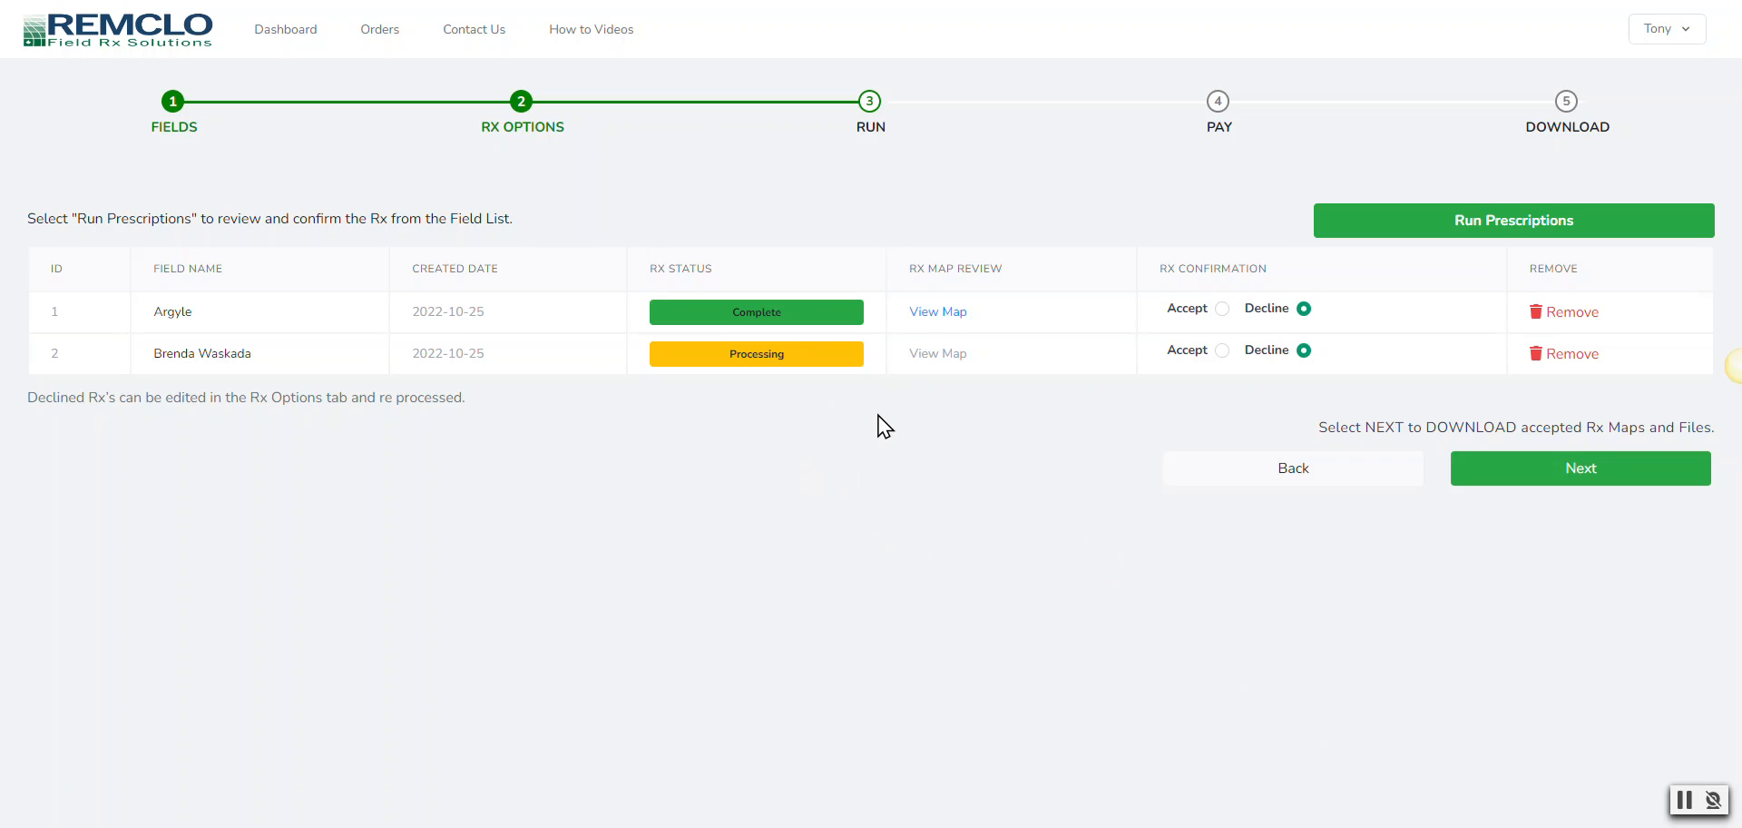
# - Open the Argyle prescription map at 80% zoom and review its operation summary, target rates and cost summary
pyautogui.click(948, 313)
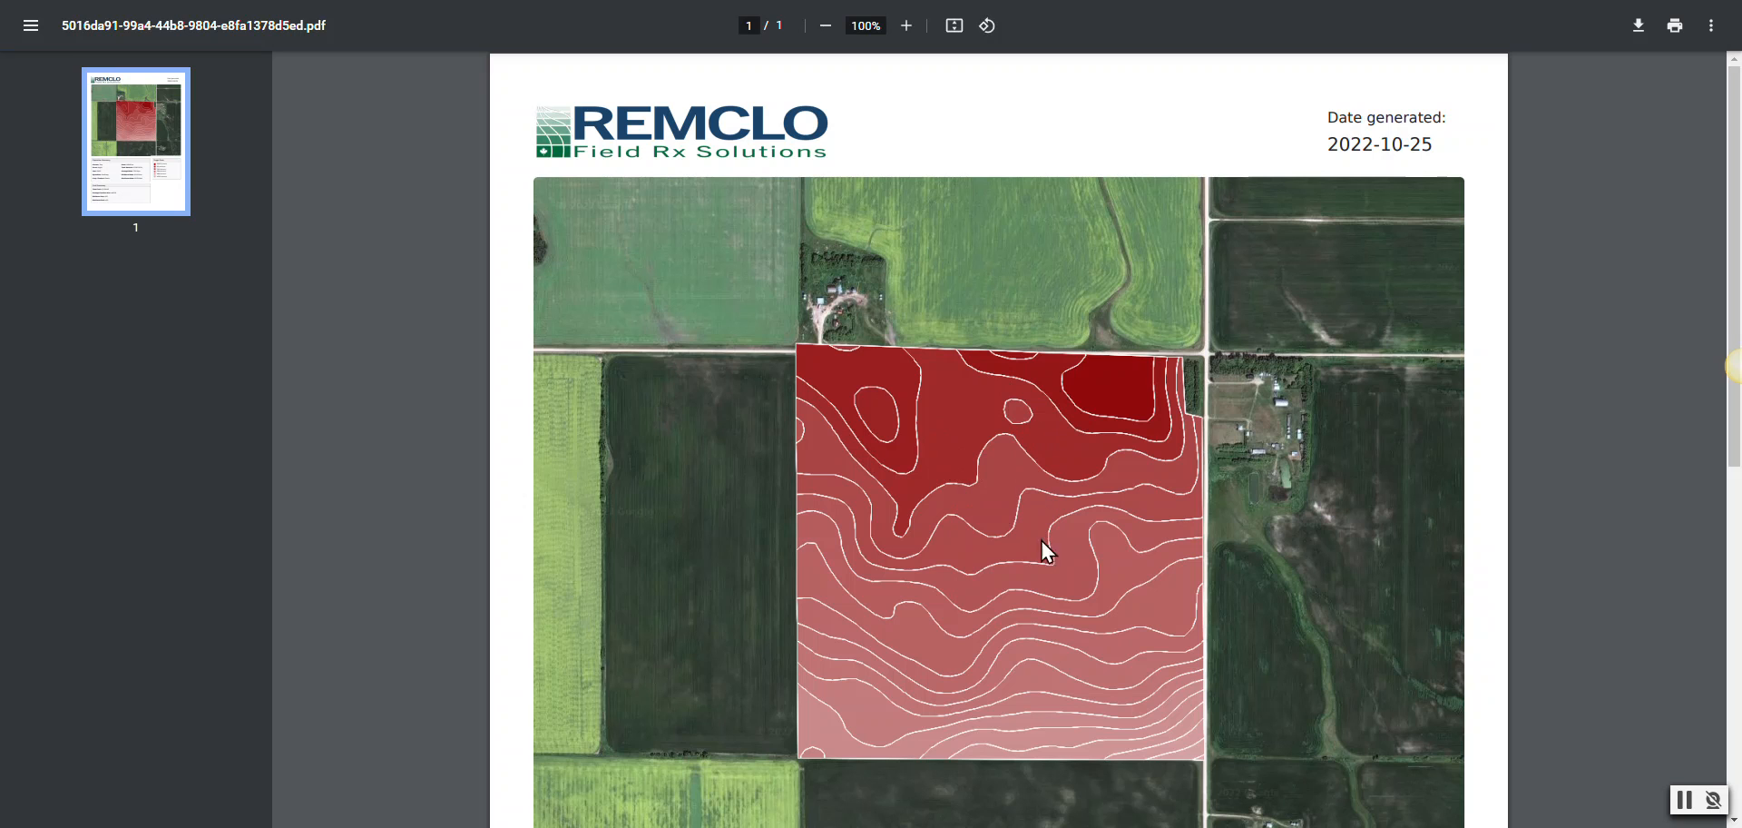
pyautogui.click(825, 25)
pyautogui.click(825, 26)
pyautogui.scroll(-3, 1010, 328)
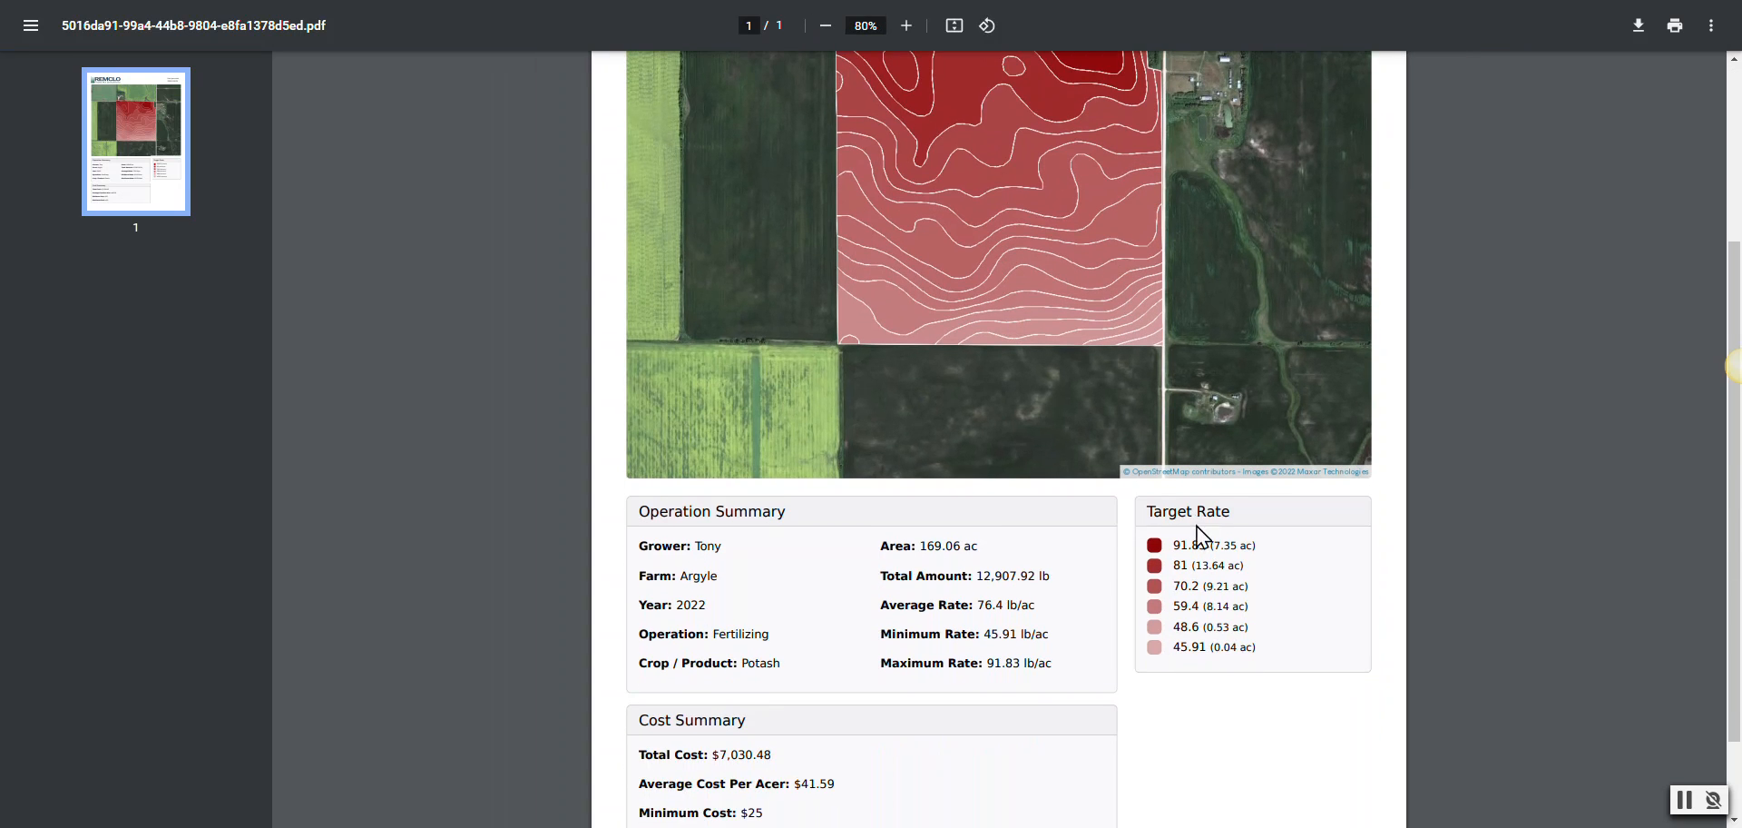
# - Examine the Argyle map's rate zones against its target rate legend, operation summary and cost summary
pyautogui.scroll(1, 1125, 509)
pyautogui.scroll(1, 1098, 394)
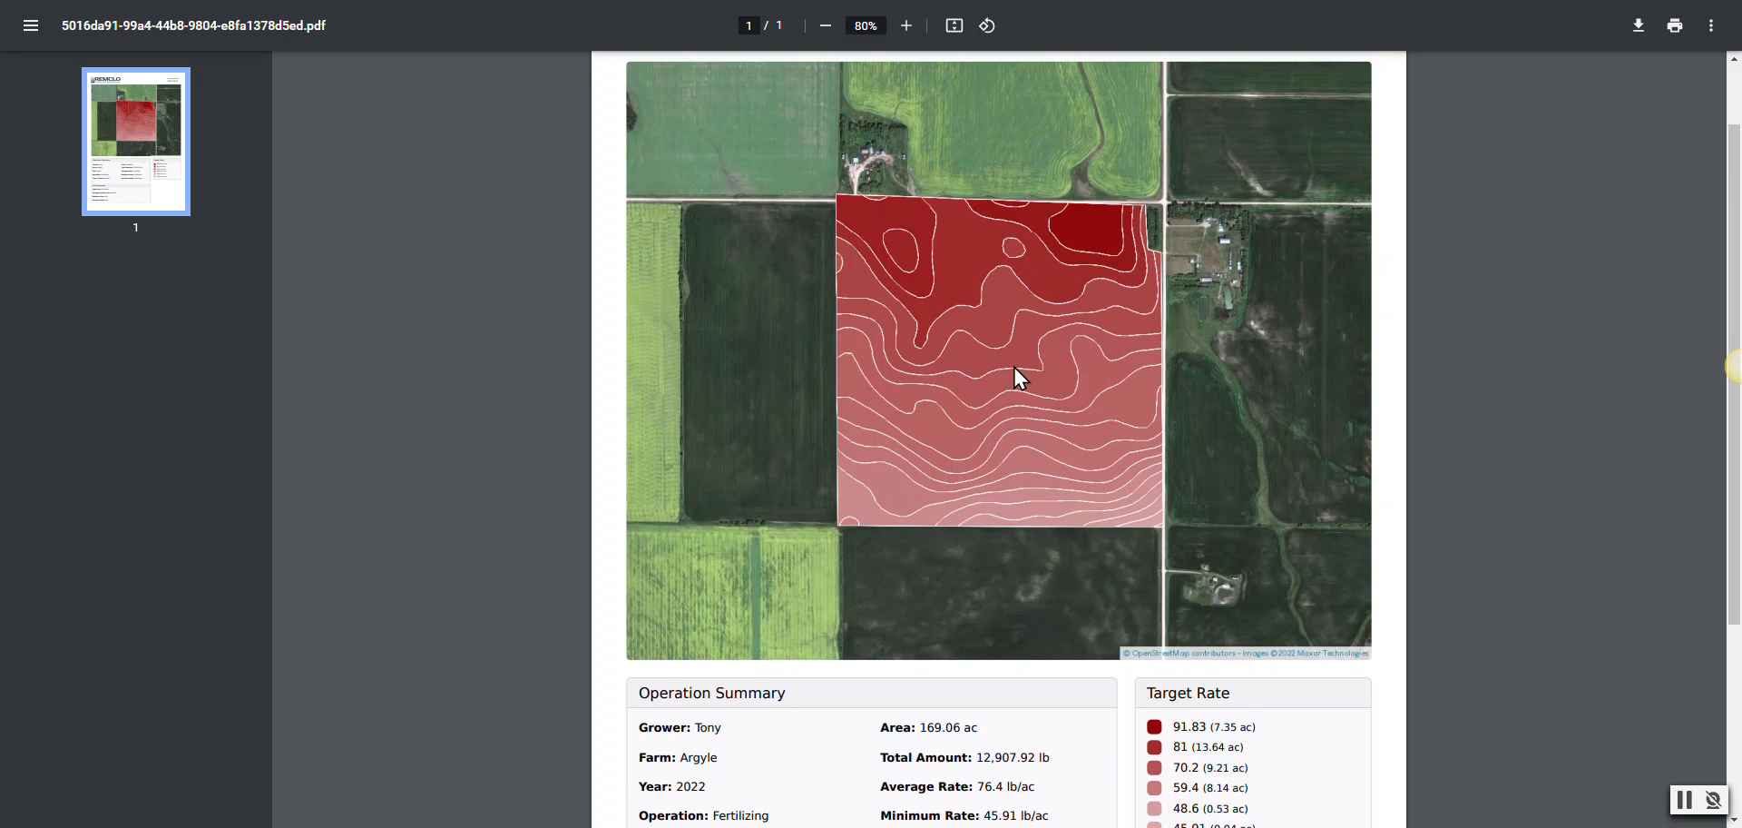
pyautogui.scroll(-2, 1075, 422)
pyautogui.scroll(3, 1074, 421)
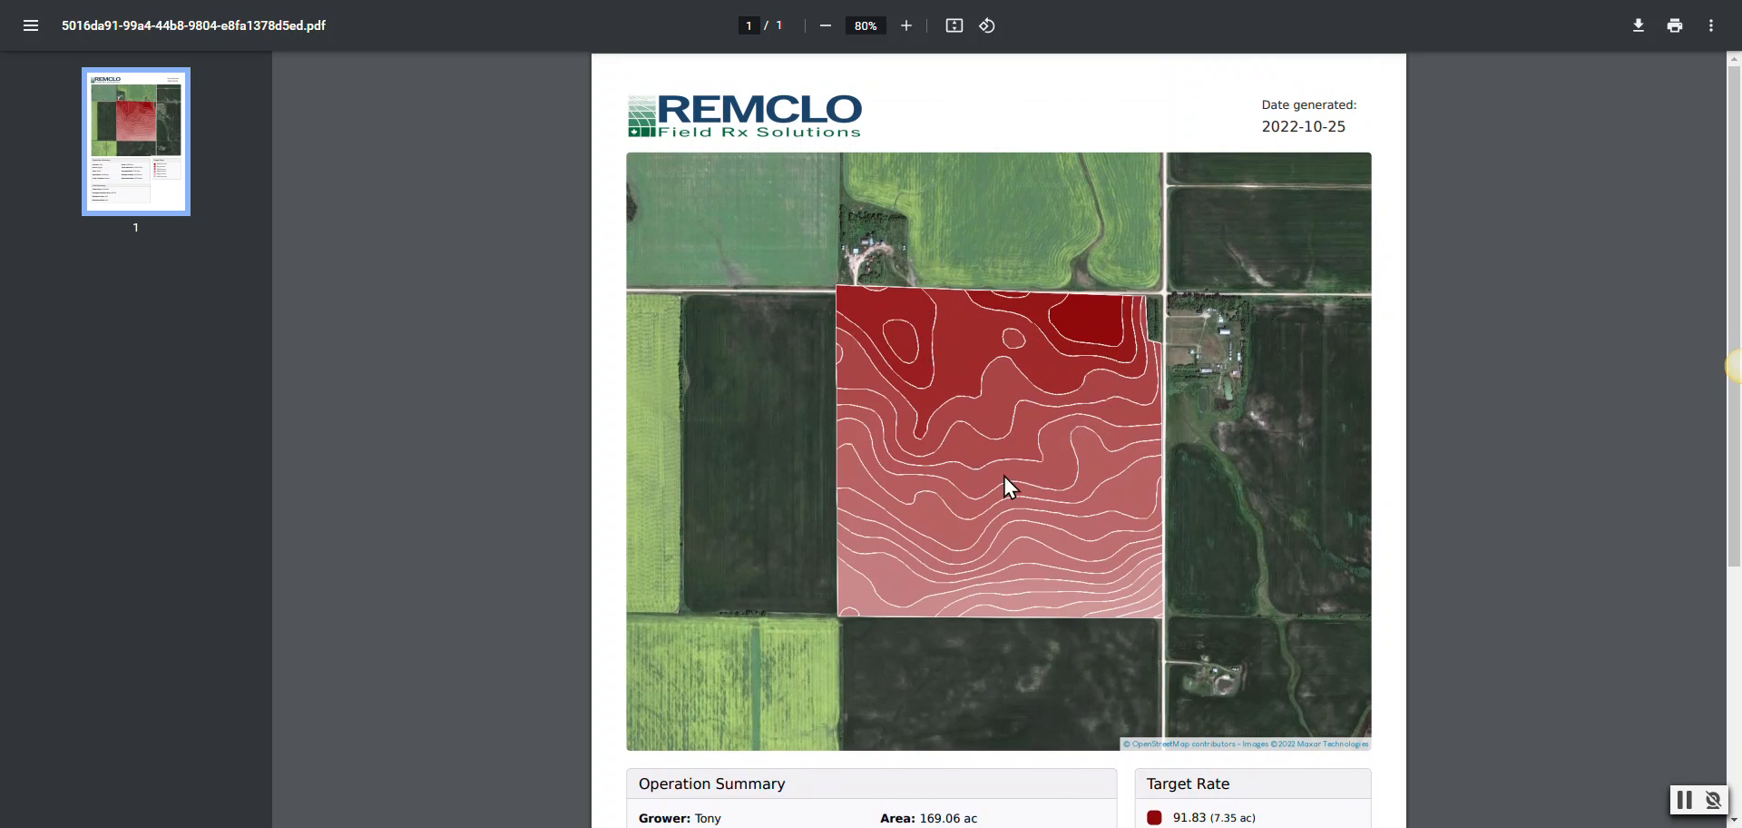
pyautogui.scroll(-1, 1003, 404)
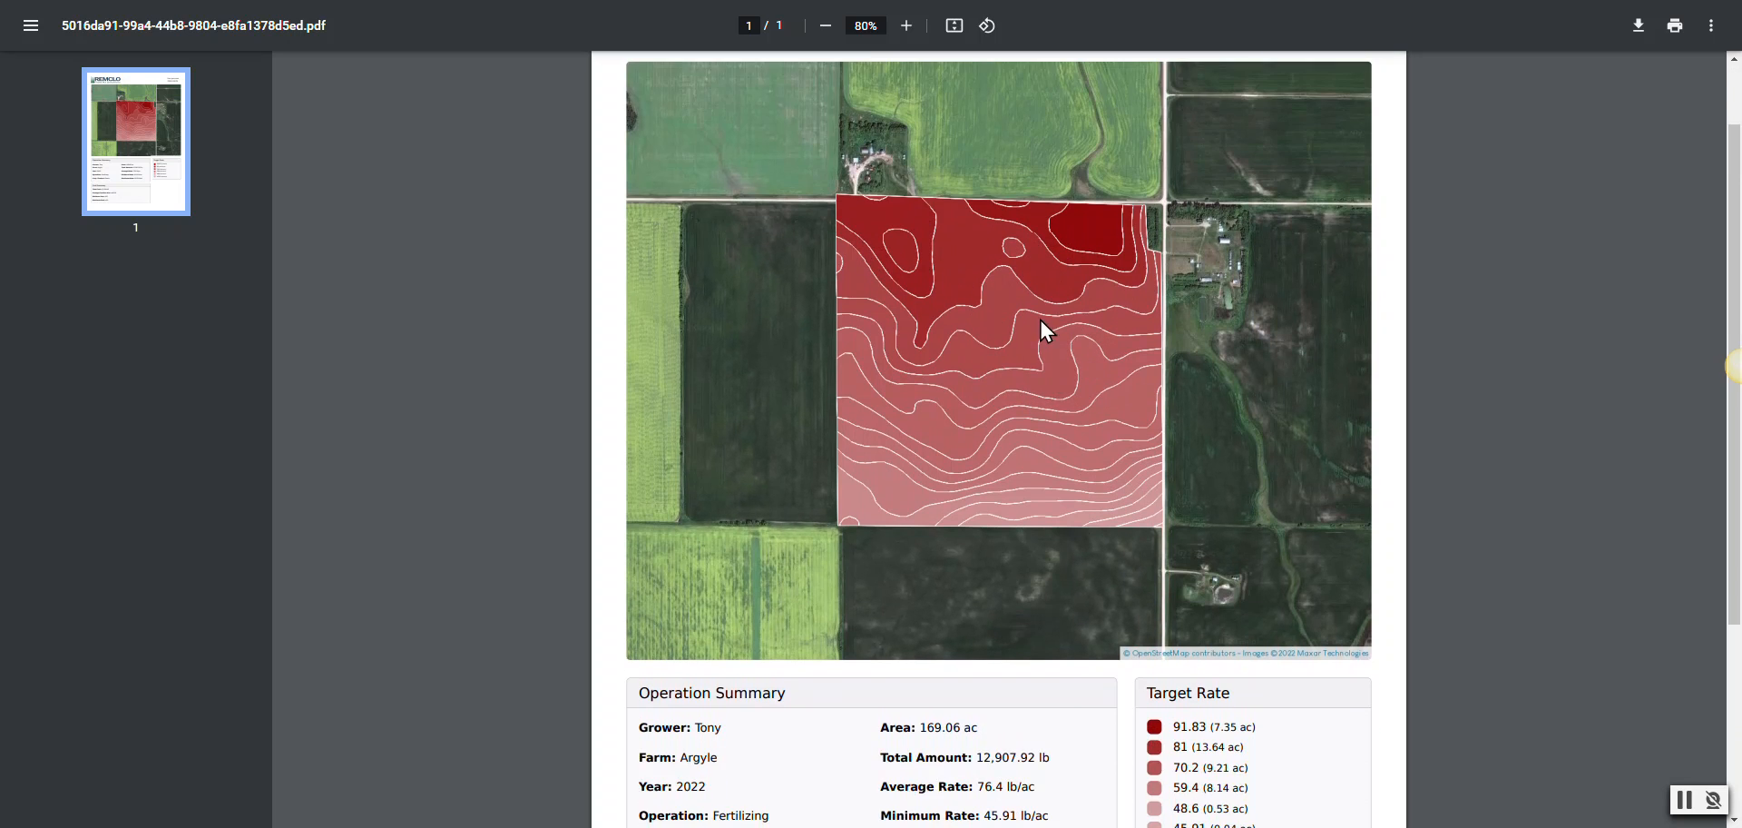
pyautogui.scroll(-2, 1034, 304)
pyautogui.scroll(-1, 1026, 277)
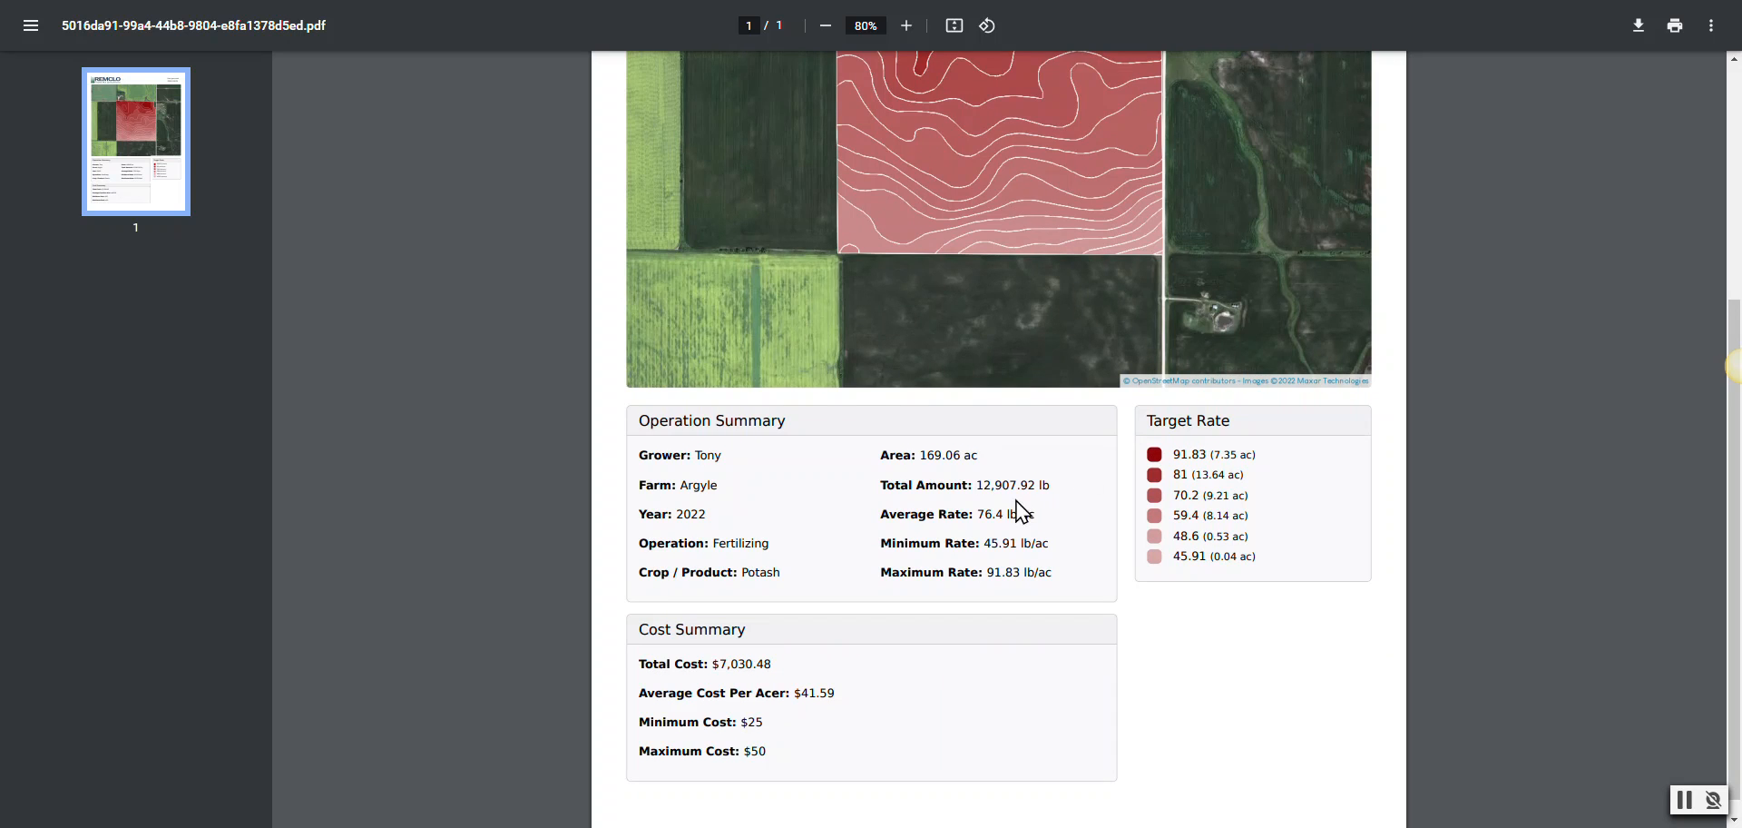
pyautogui.scroll(-1, 1018, 499)
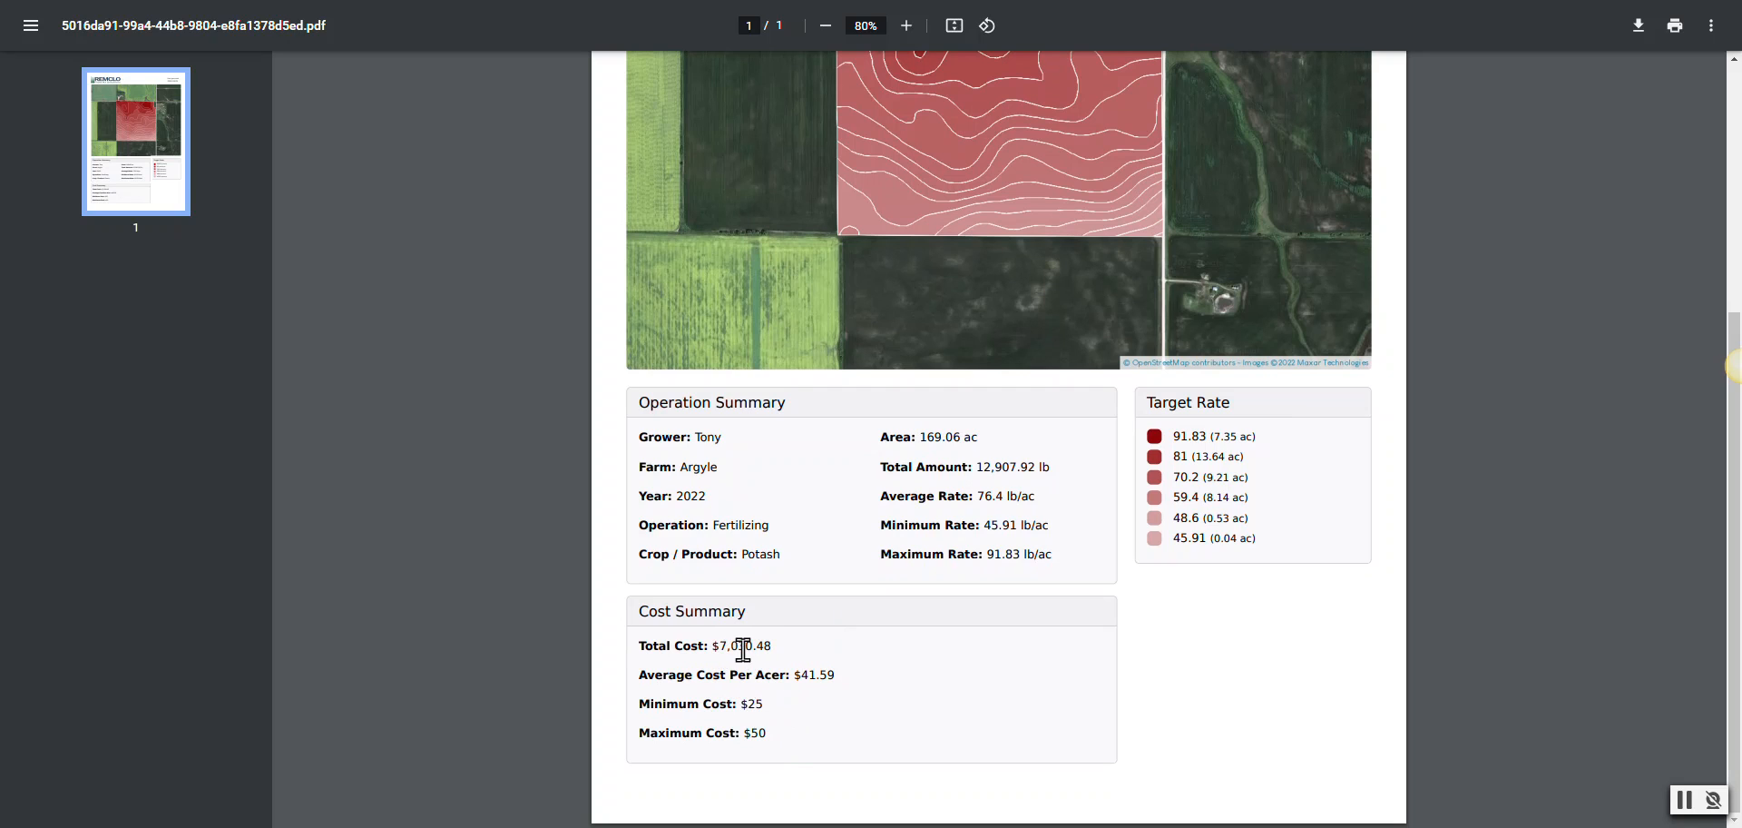
pyautogui.scroll(1, 940, 539)
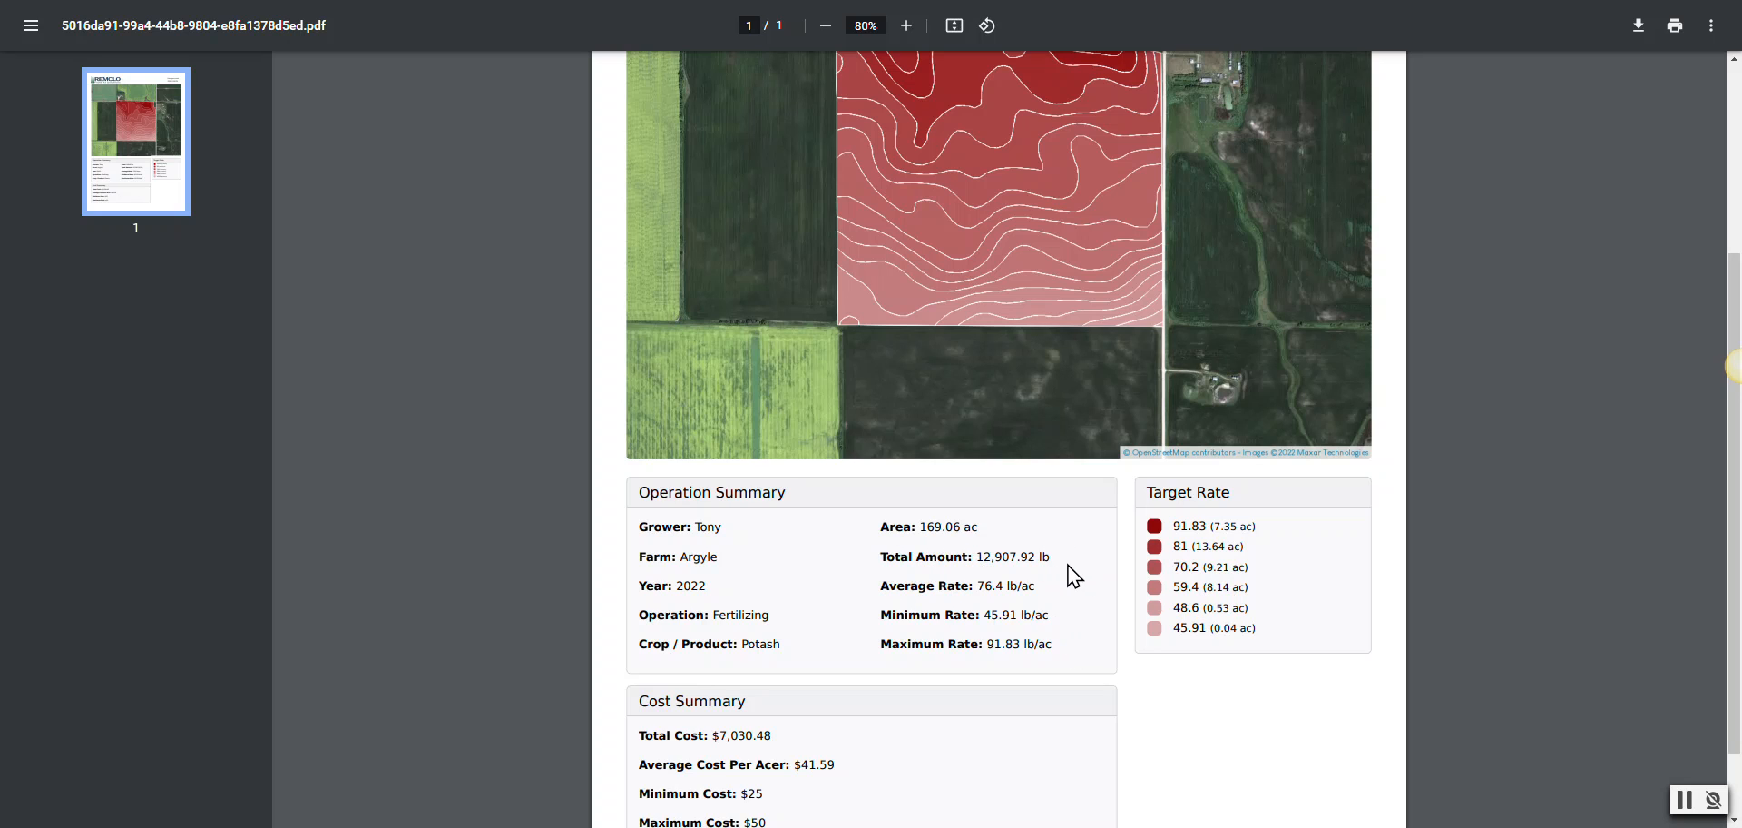
pyautogui.scroll(1, 1073, 575)
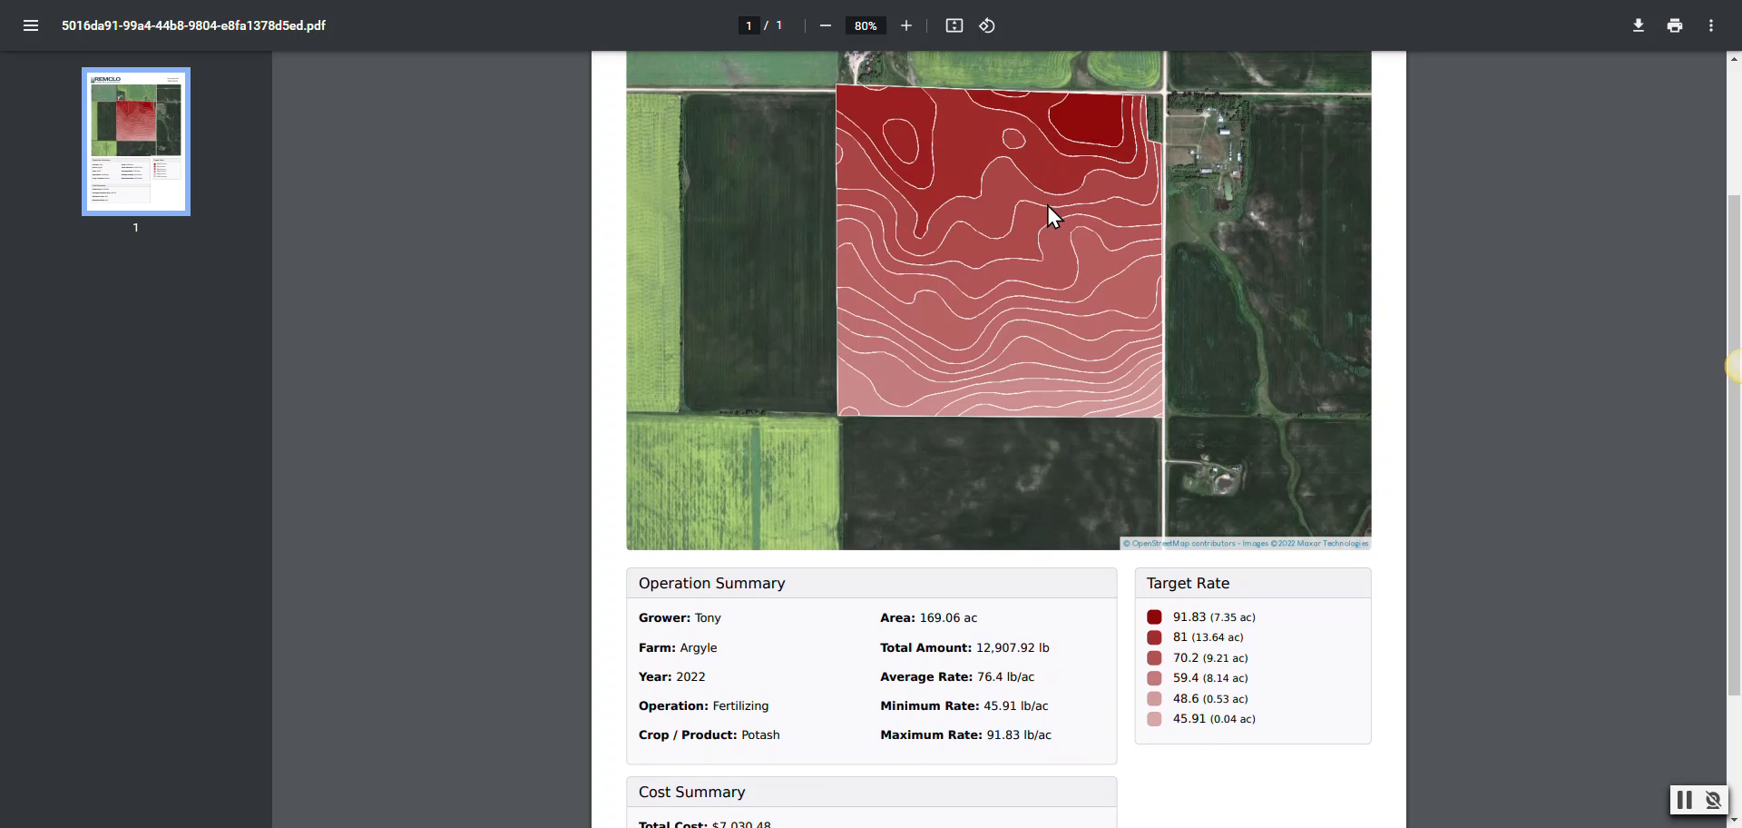
pyautogui.scroll(1, 1119, 137)
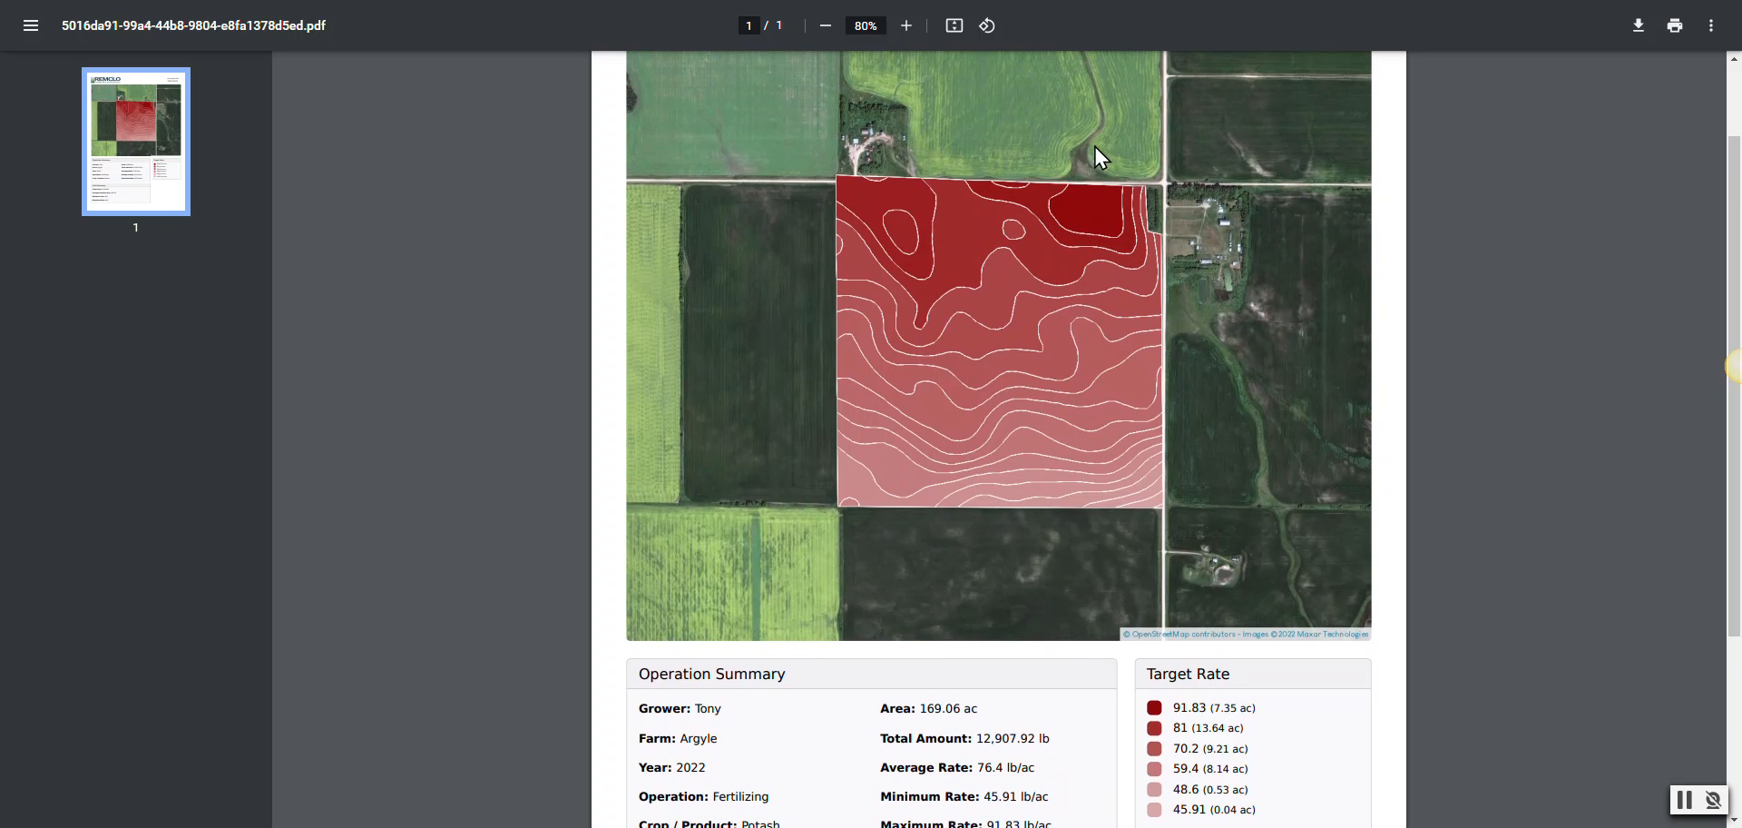
pyautogui.scroll(-3, 1096, 147)
pyautogui.scroll(4, 1095, 147)
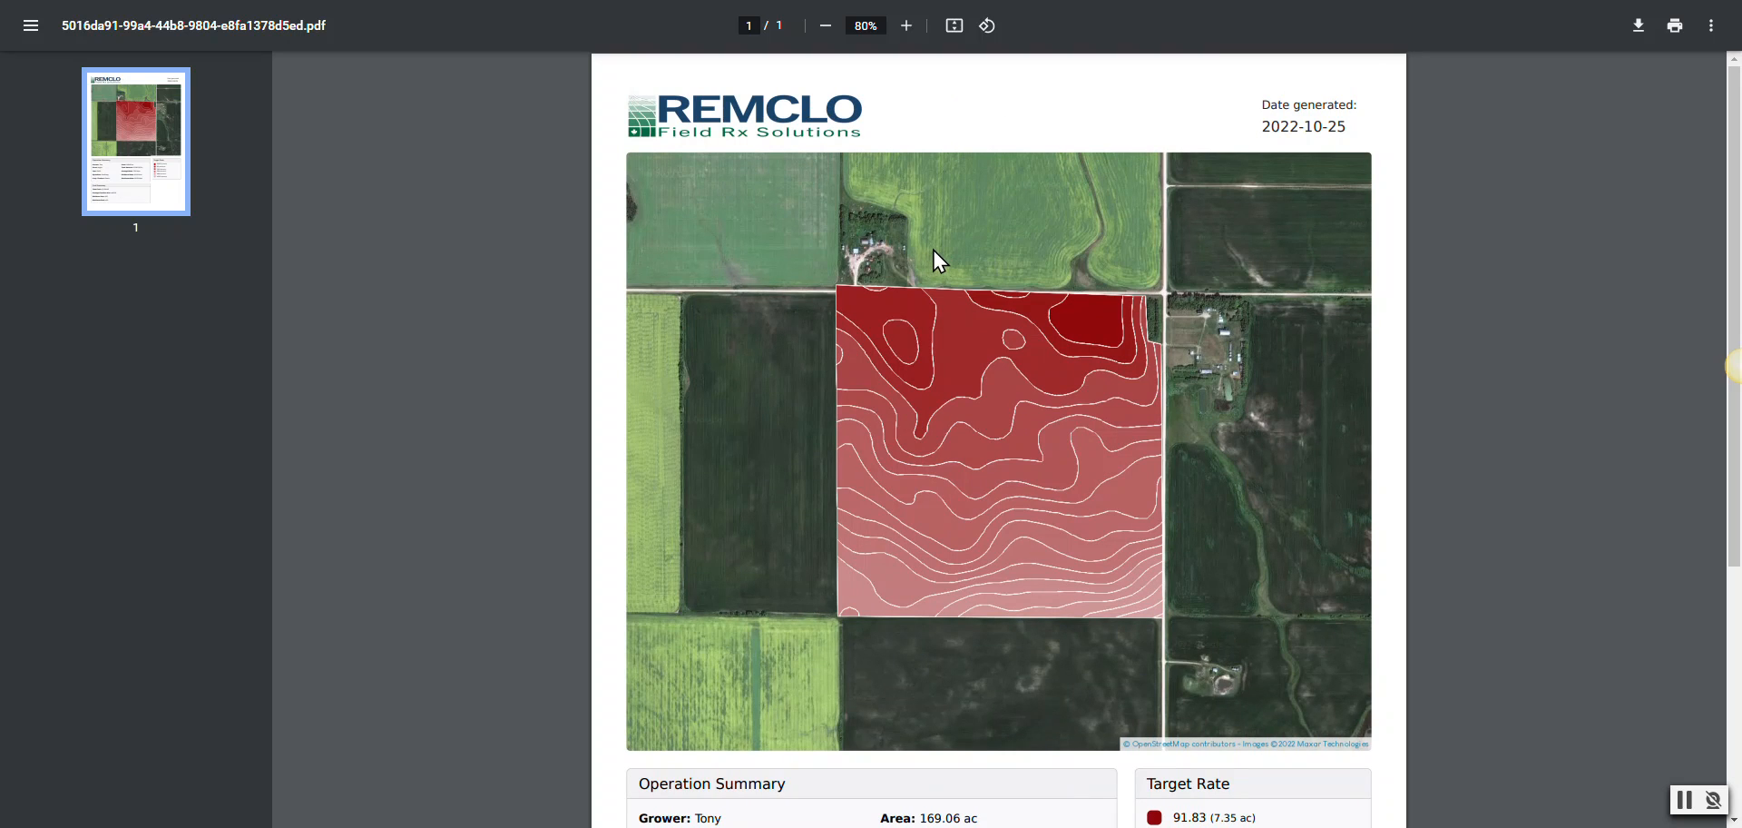
pyautogui.click(80, 2)
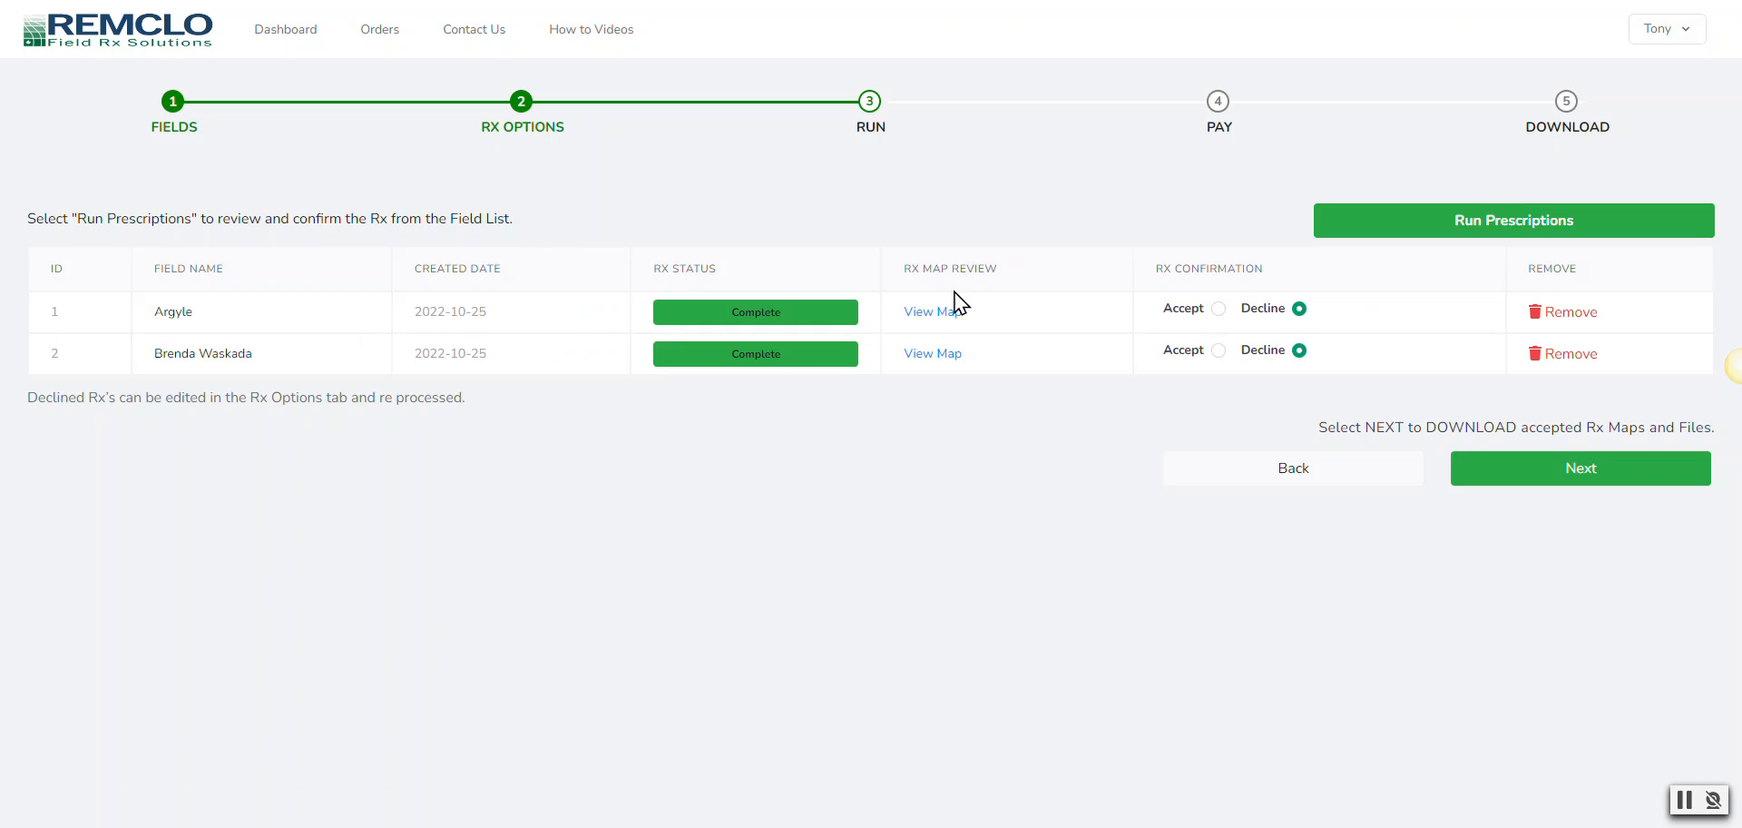
pyautogui.click(944, 358)
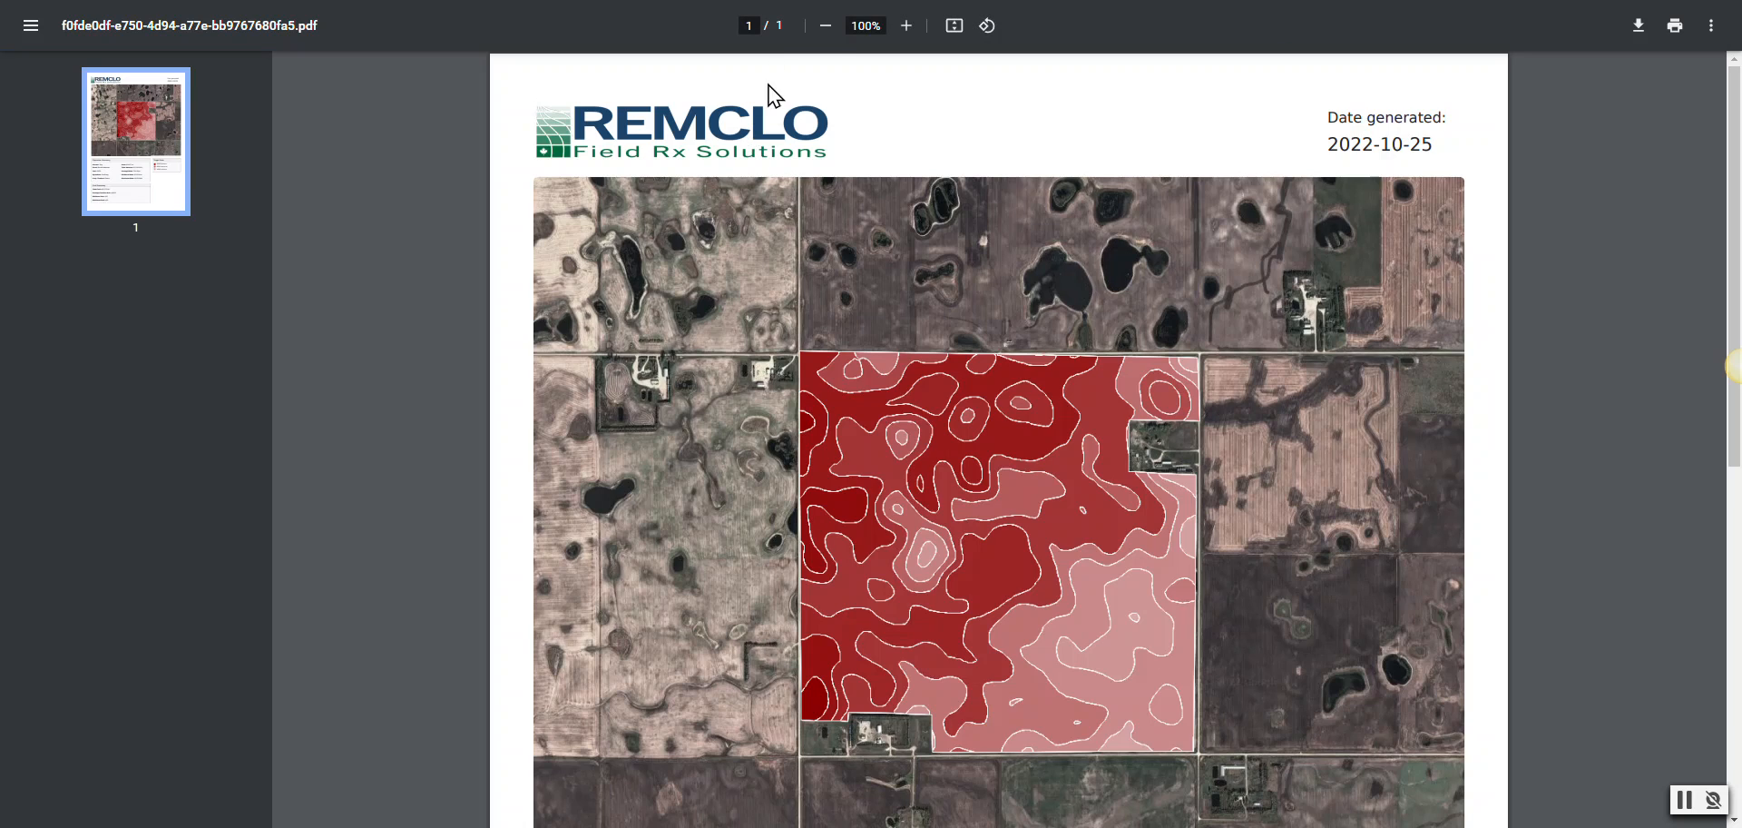
pyautogui.click(825, 26)
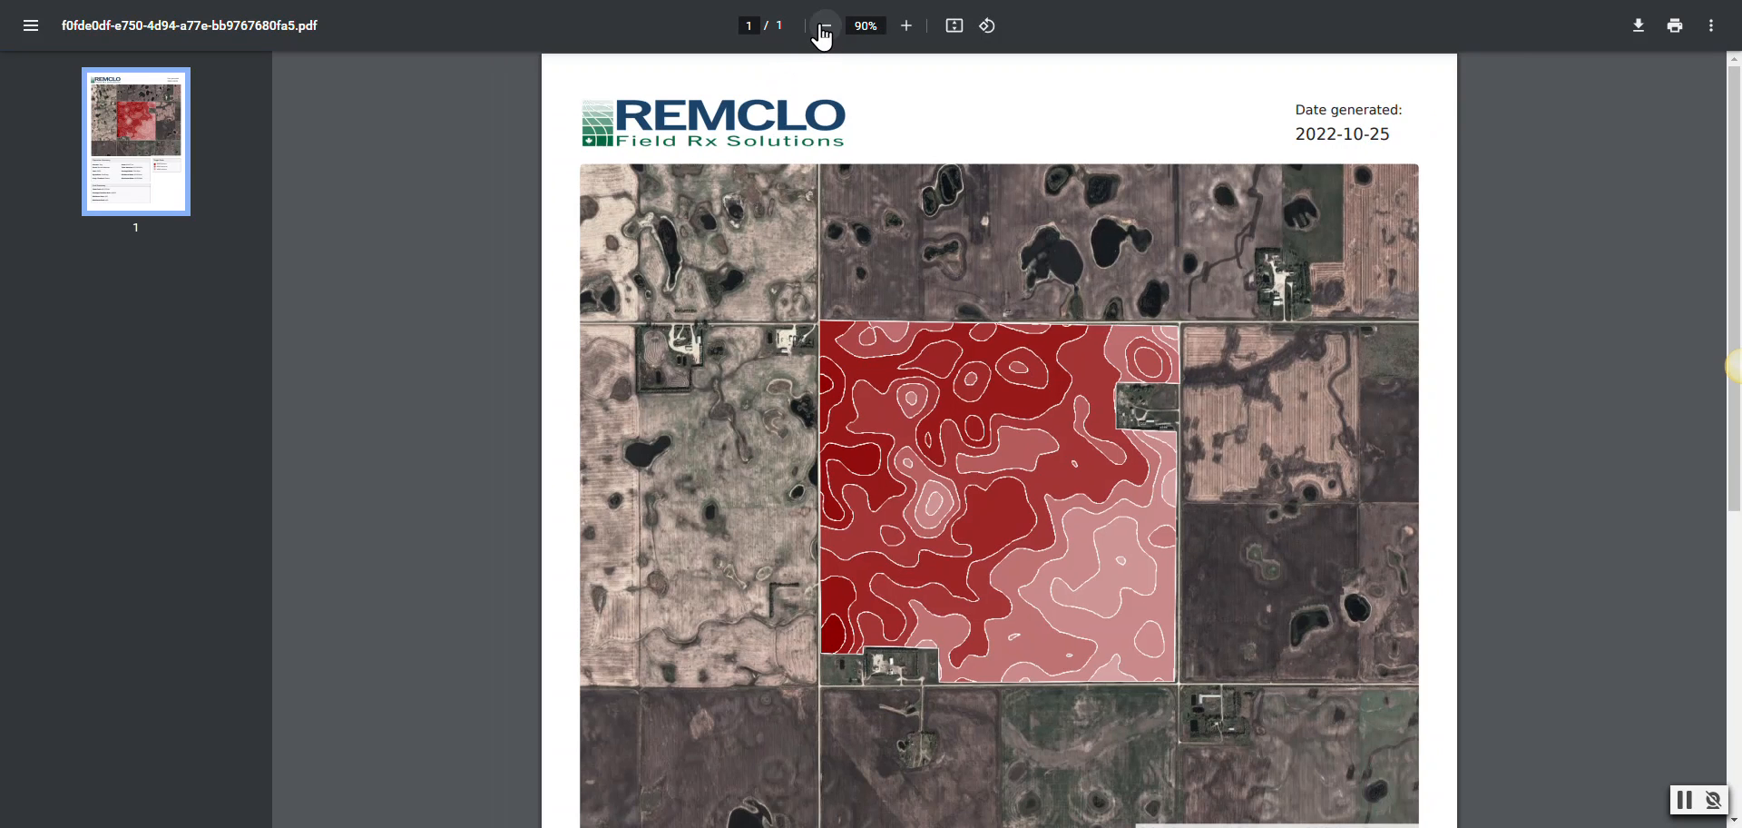
pyautogui.click(825, 26)
pyautogui.scroll(-2, 1131, 392)
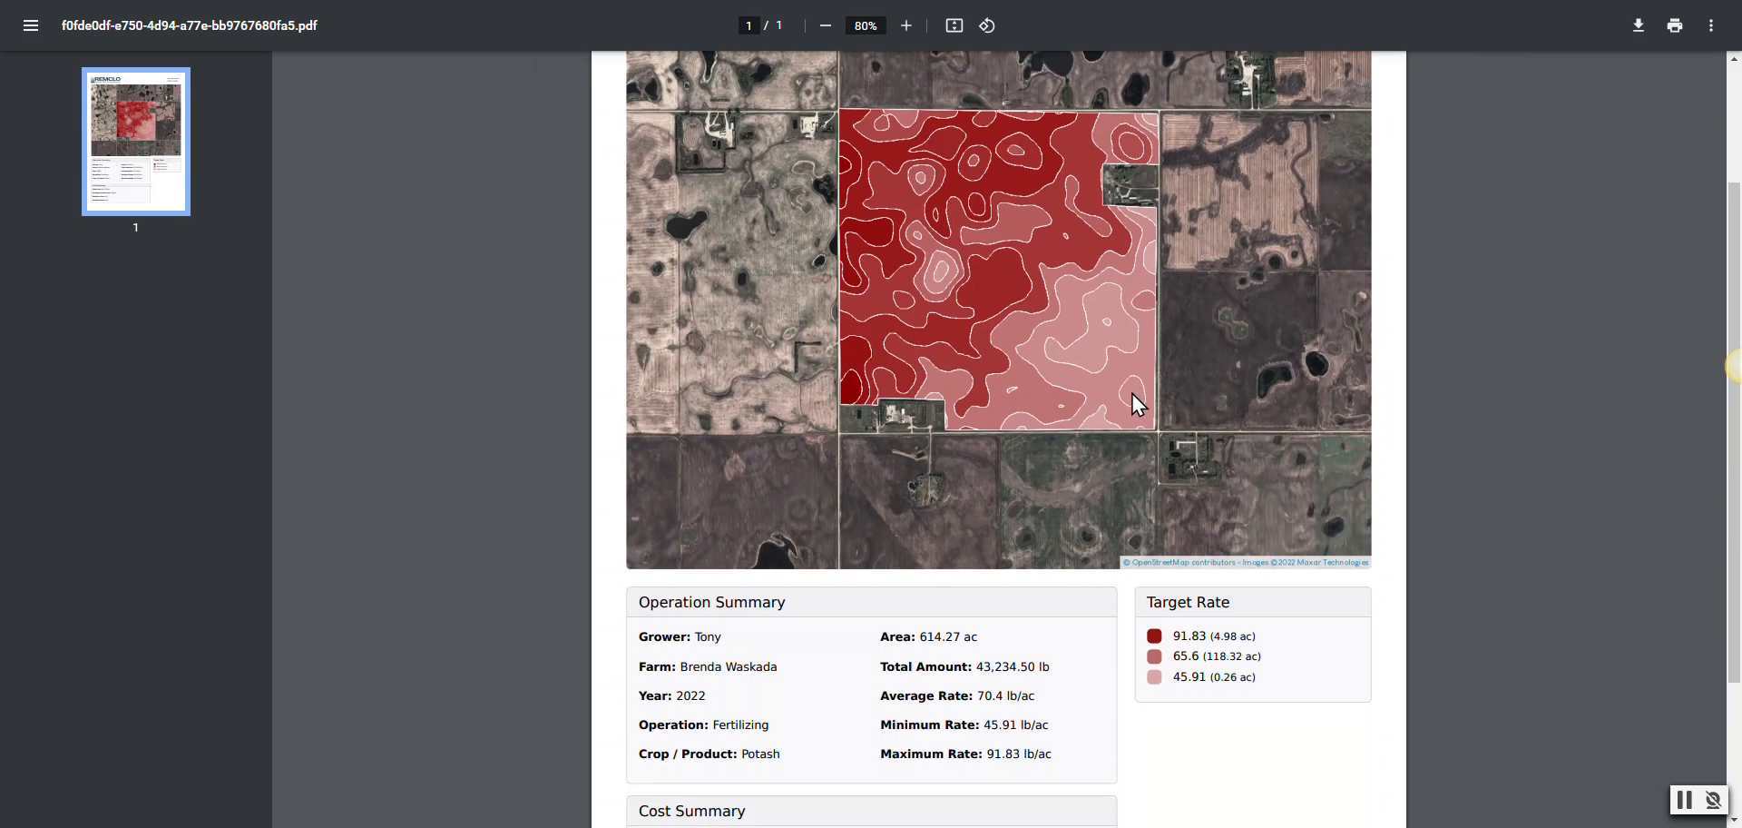
pyautogui.scroll(-2, 1111, 379)
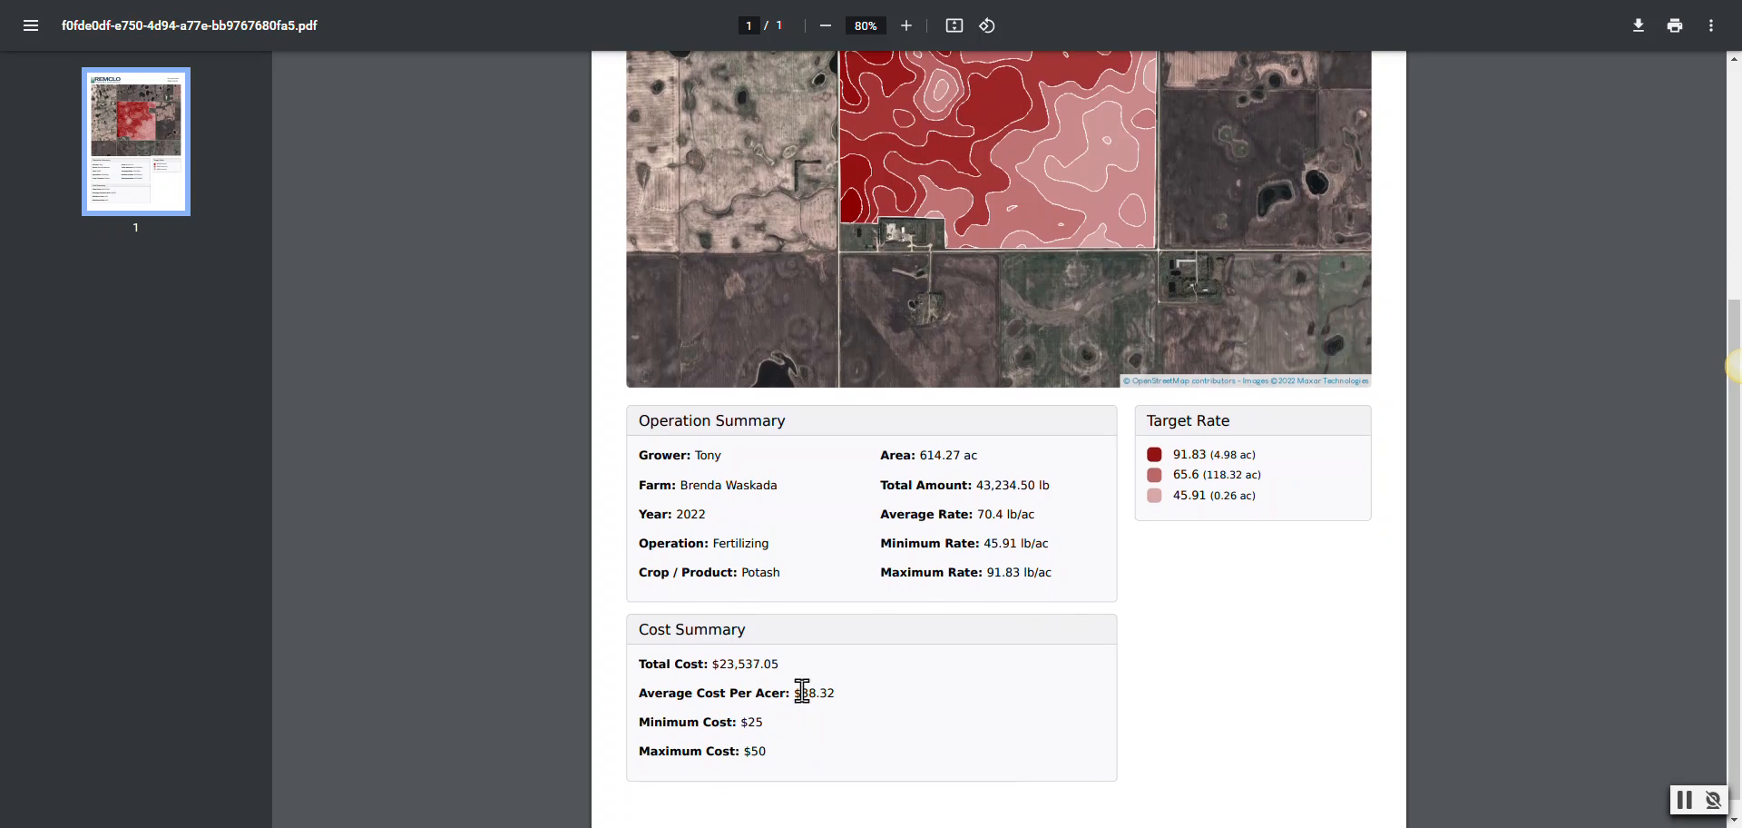
pyautogui.scroll(2, 921, 667)
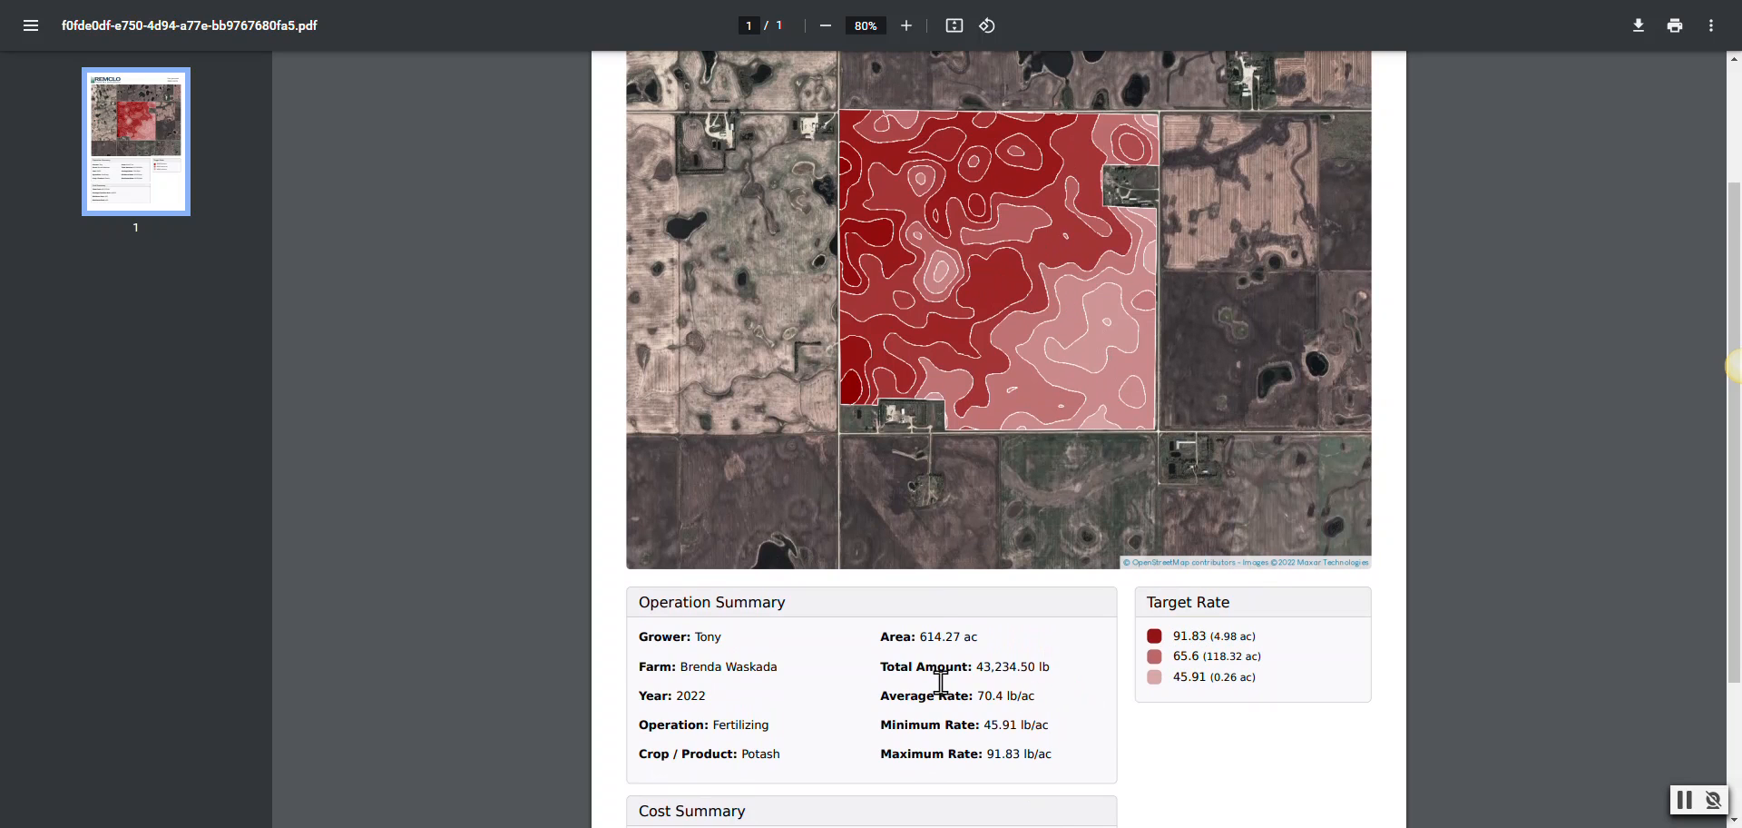
pyautogui.scroll(-1, 882, 646)
pyautogui.scroll(1, 740, 754)
pyautogui.scroll(1, 1134, 372)
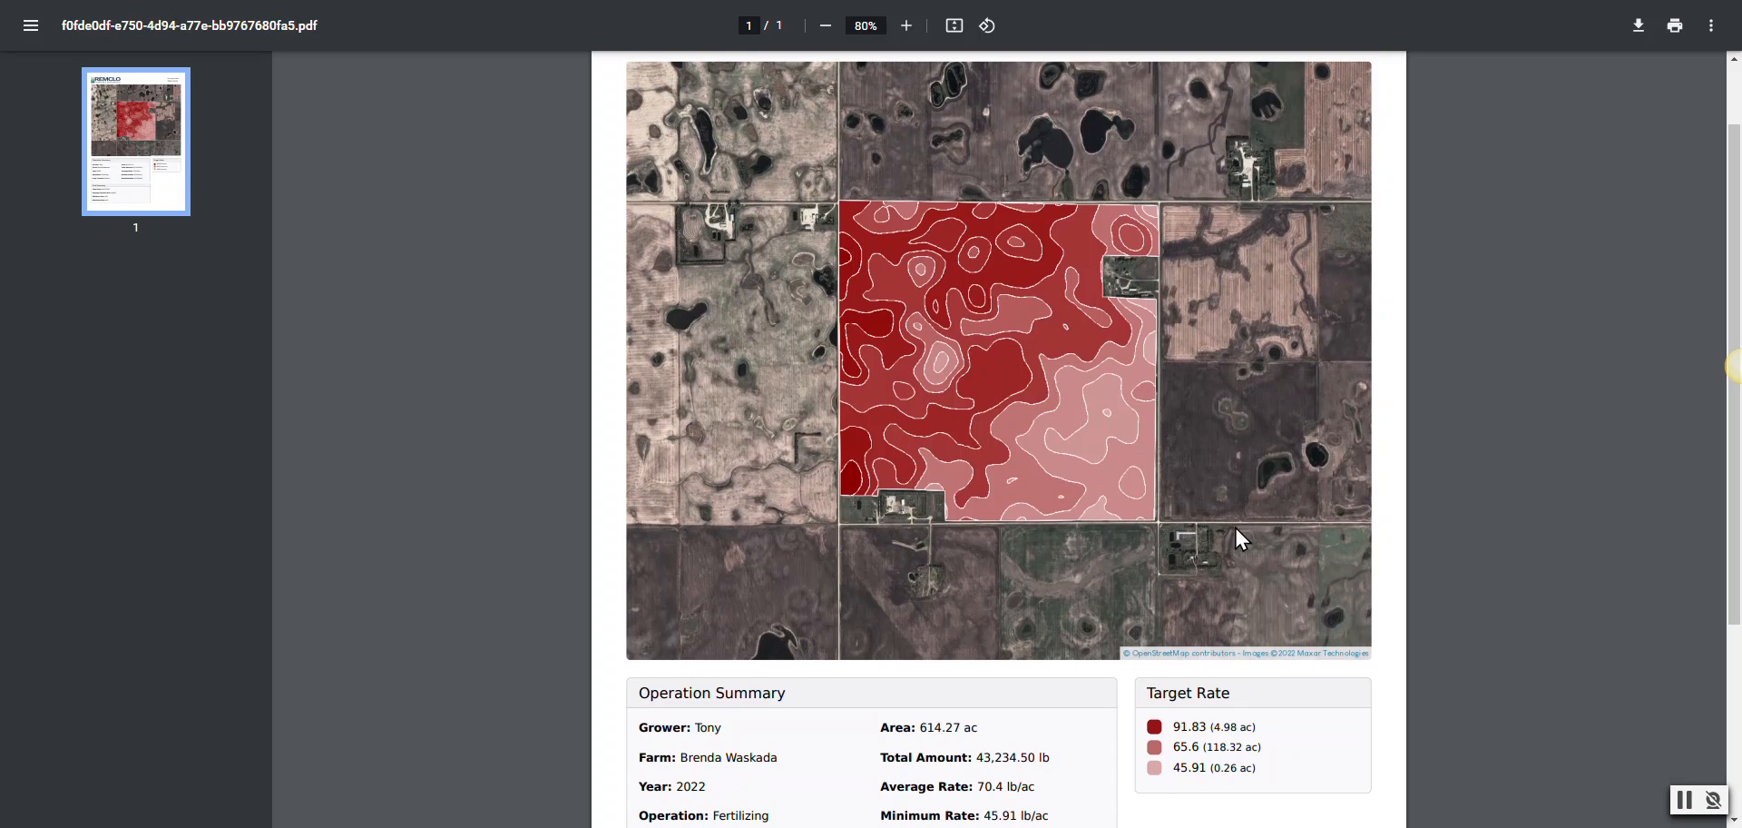
pyautogui.scroll(1, 951, 399)
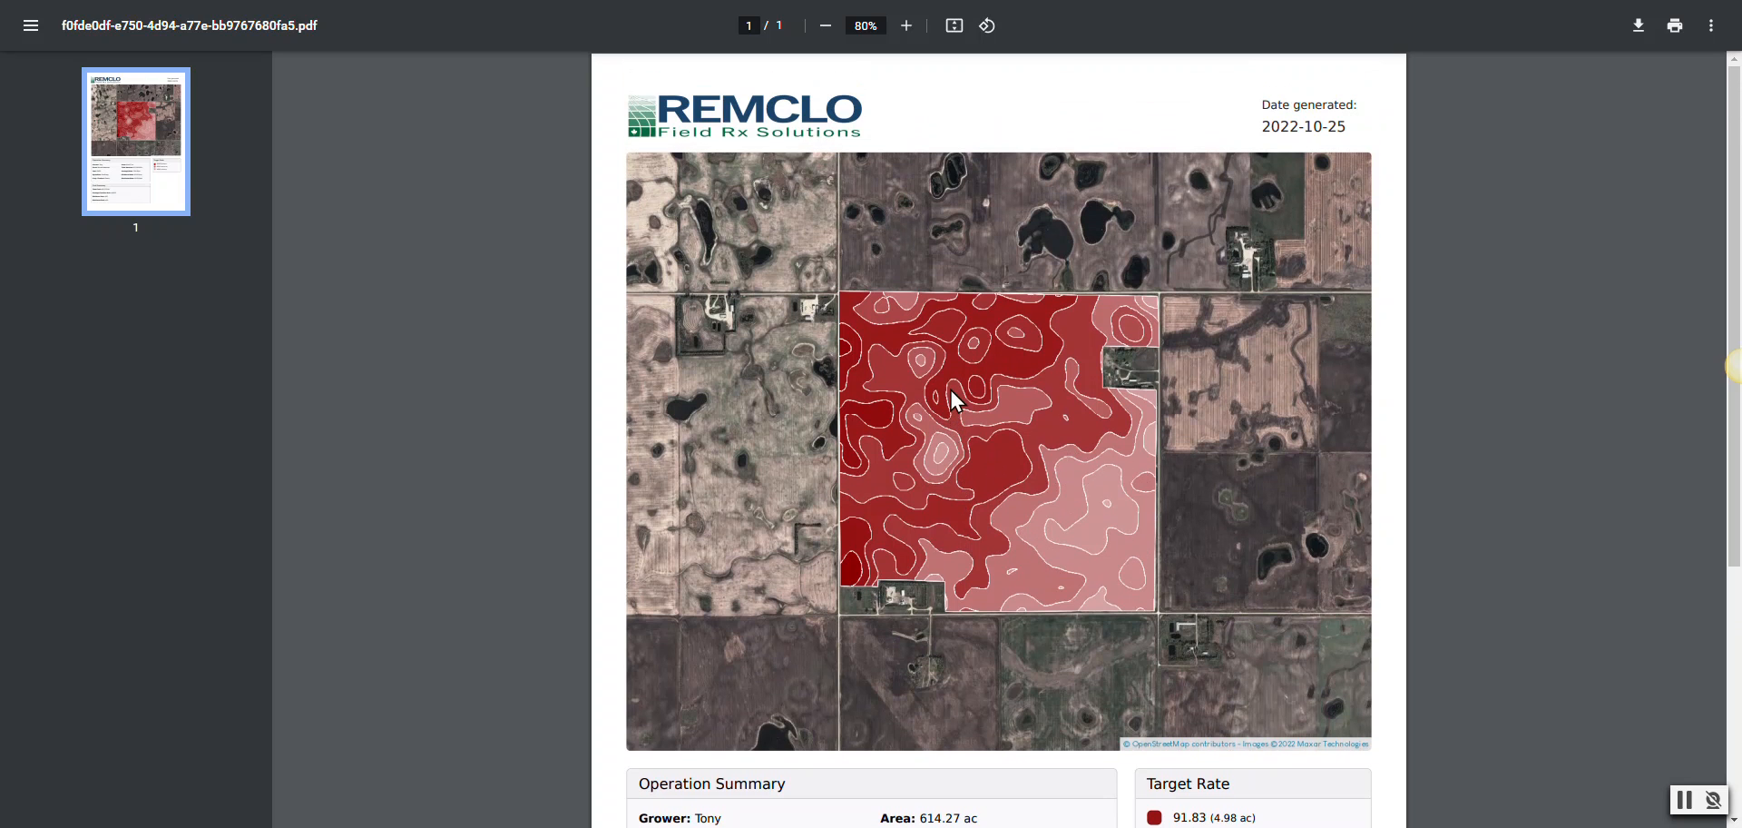
pyautogui.scroll(-1, 950, 388)
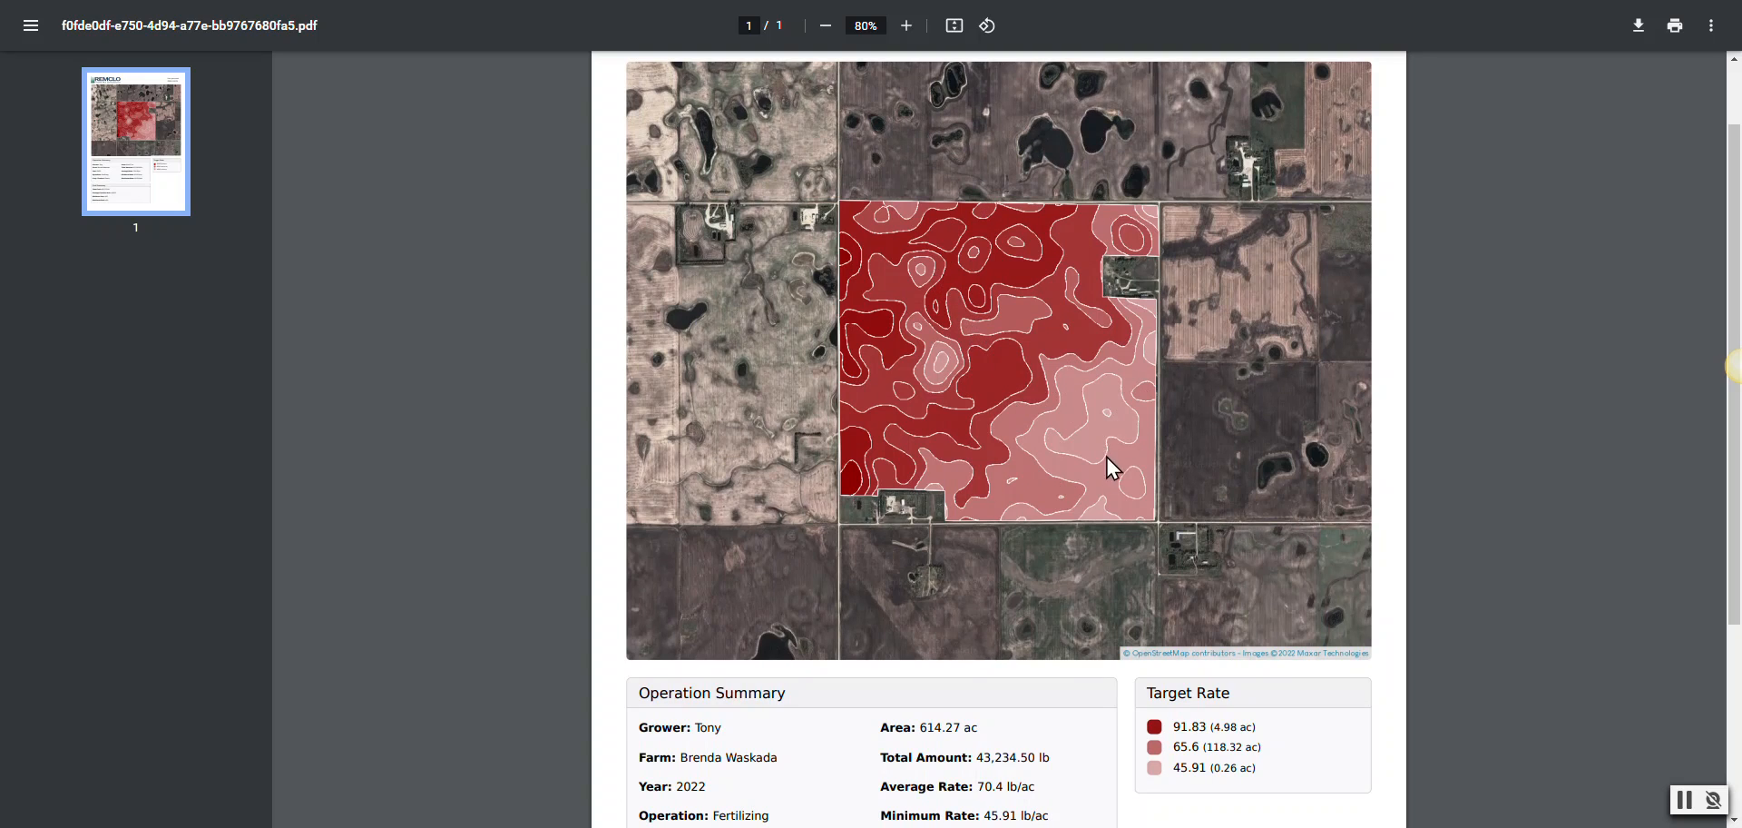
pyautogui.scroll(1, 1034, 408)
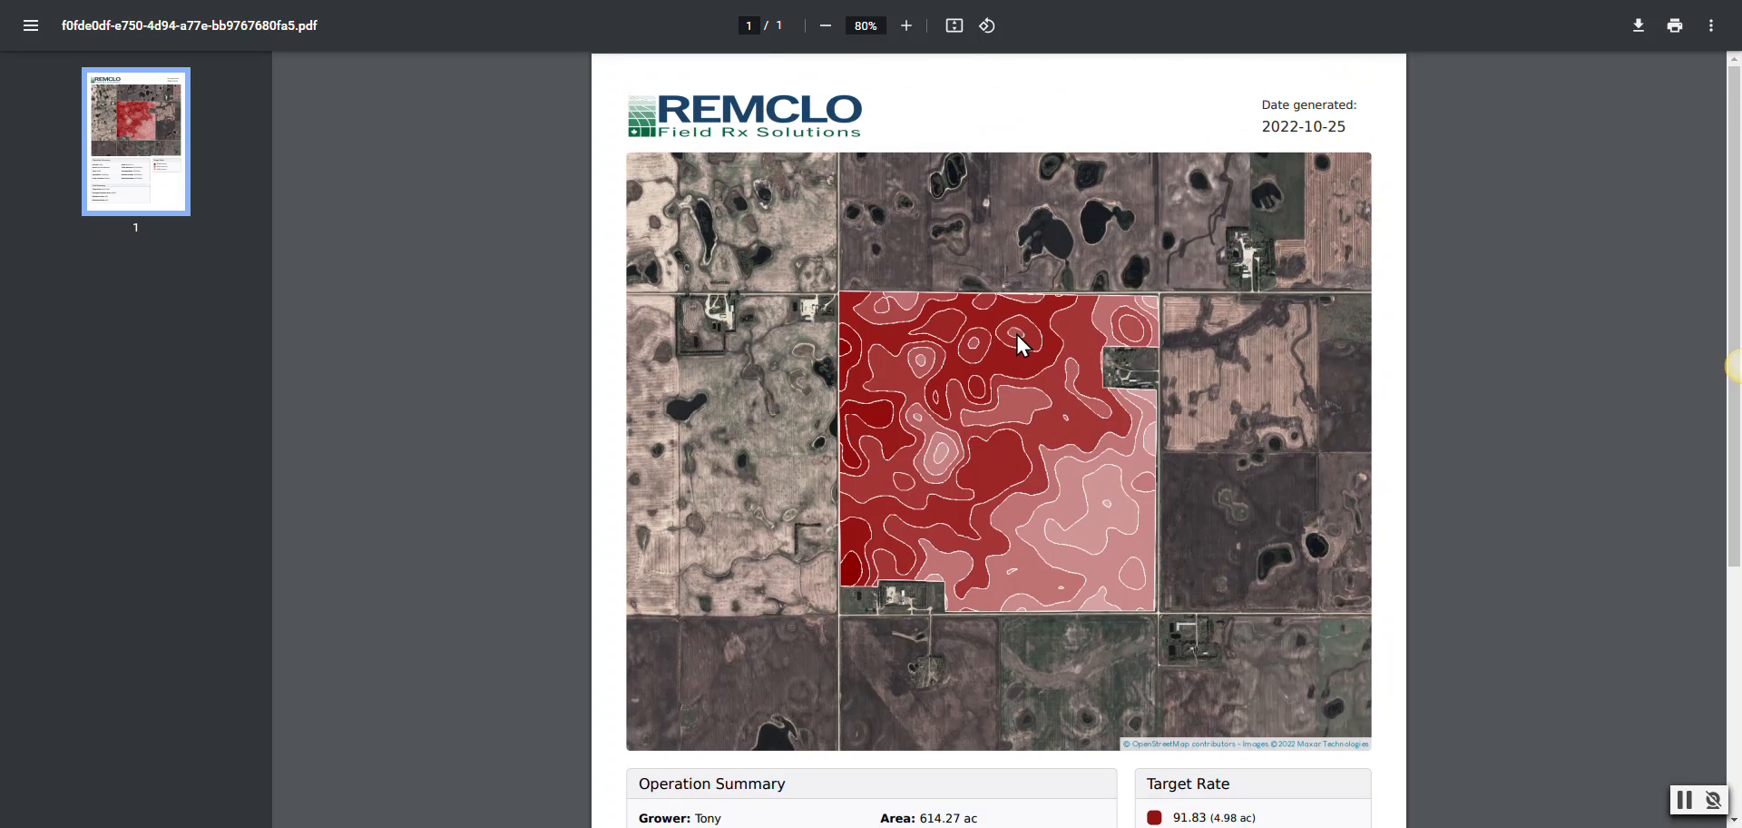
pyautogui.scroll(-2, 1016, 332)
pyautogui.scroll(-2, 1016, 332)
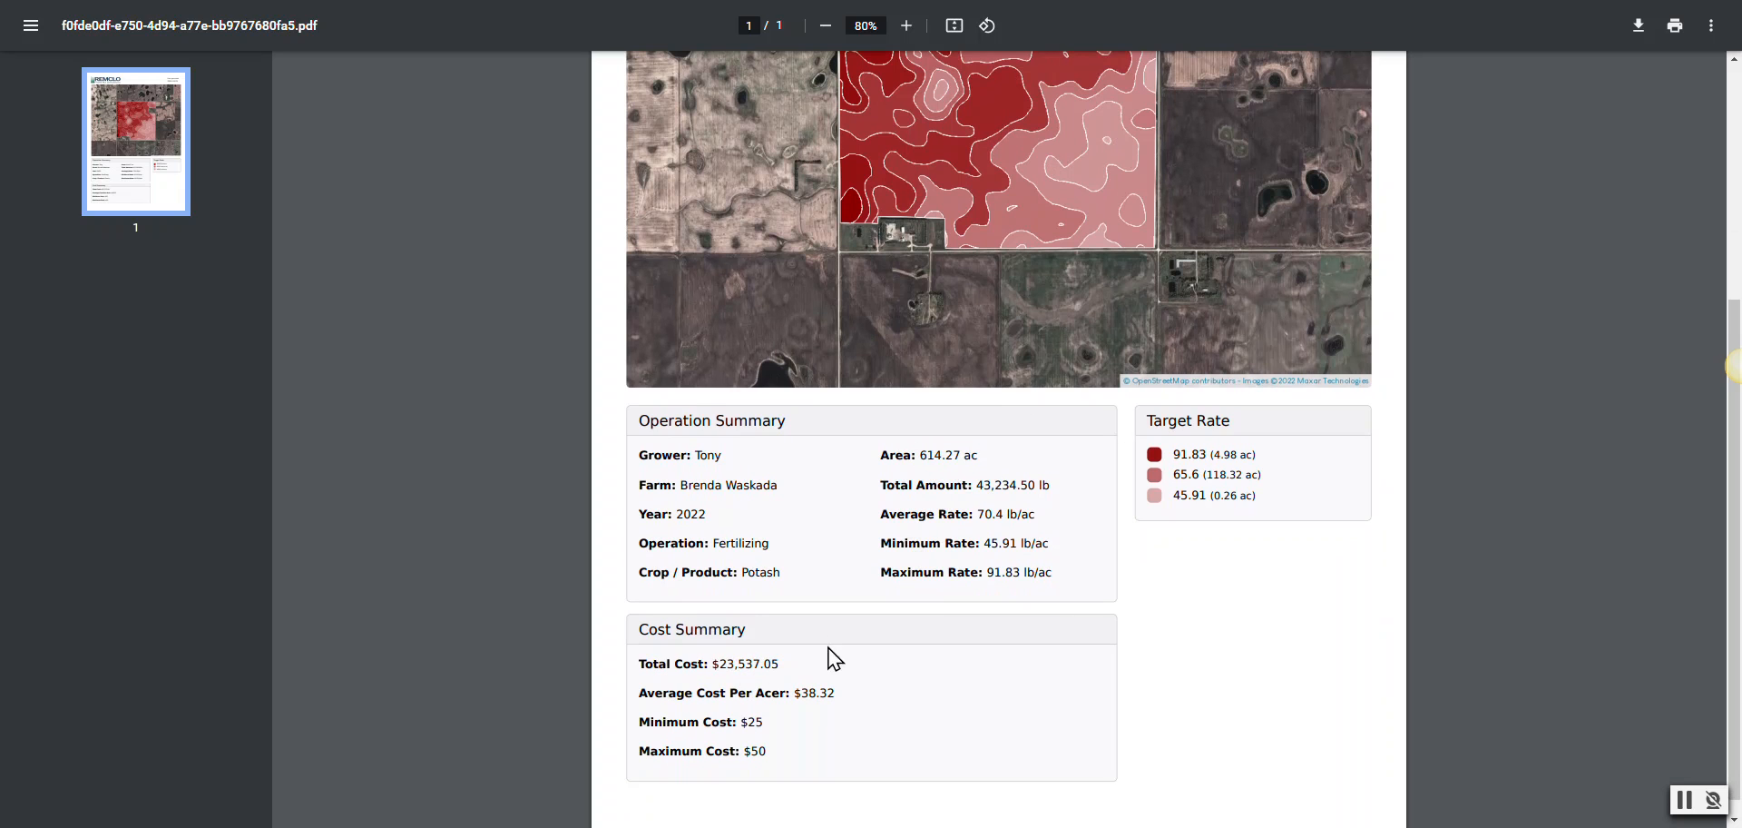
pyautogui.scroll(3, 1035, 420)
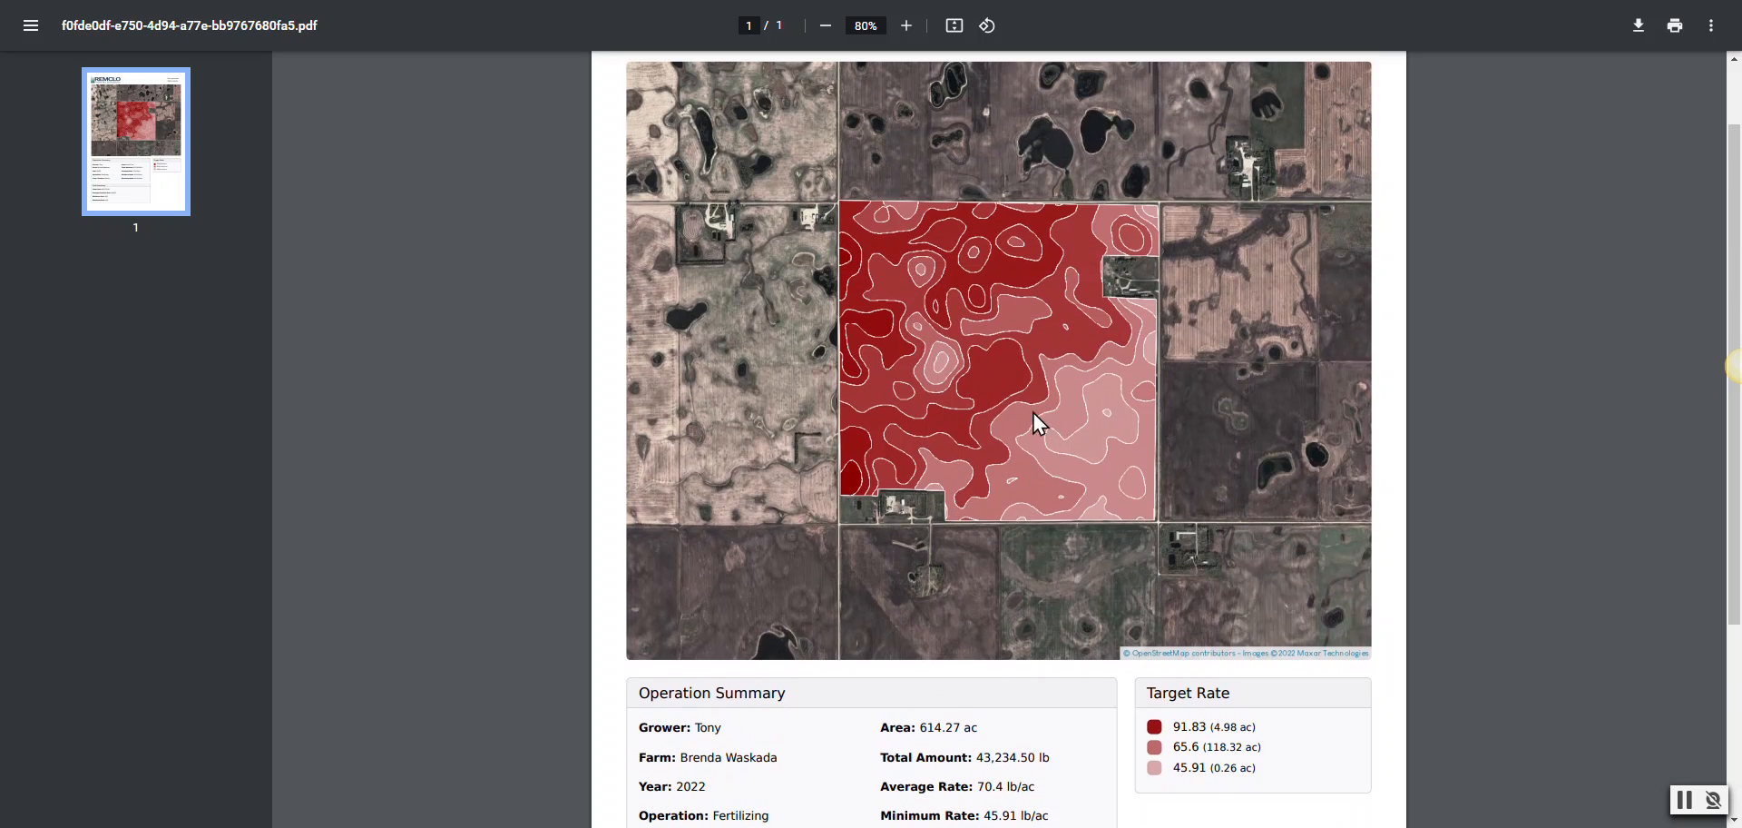
pyautogui.scroll(1, 1005, 198)
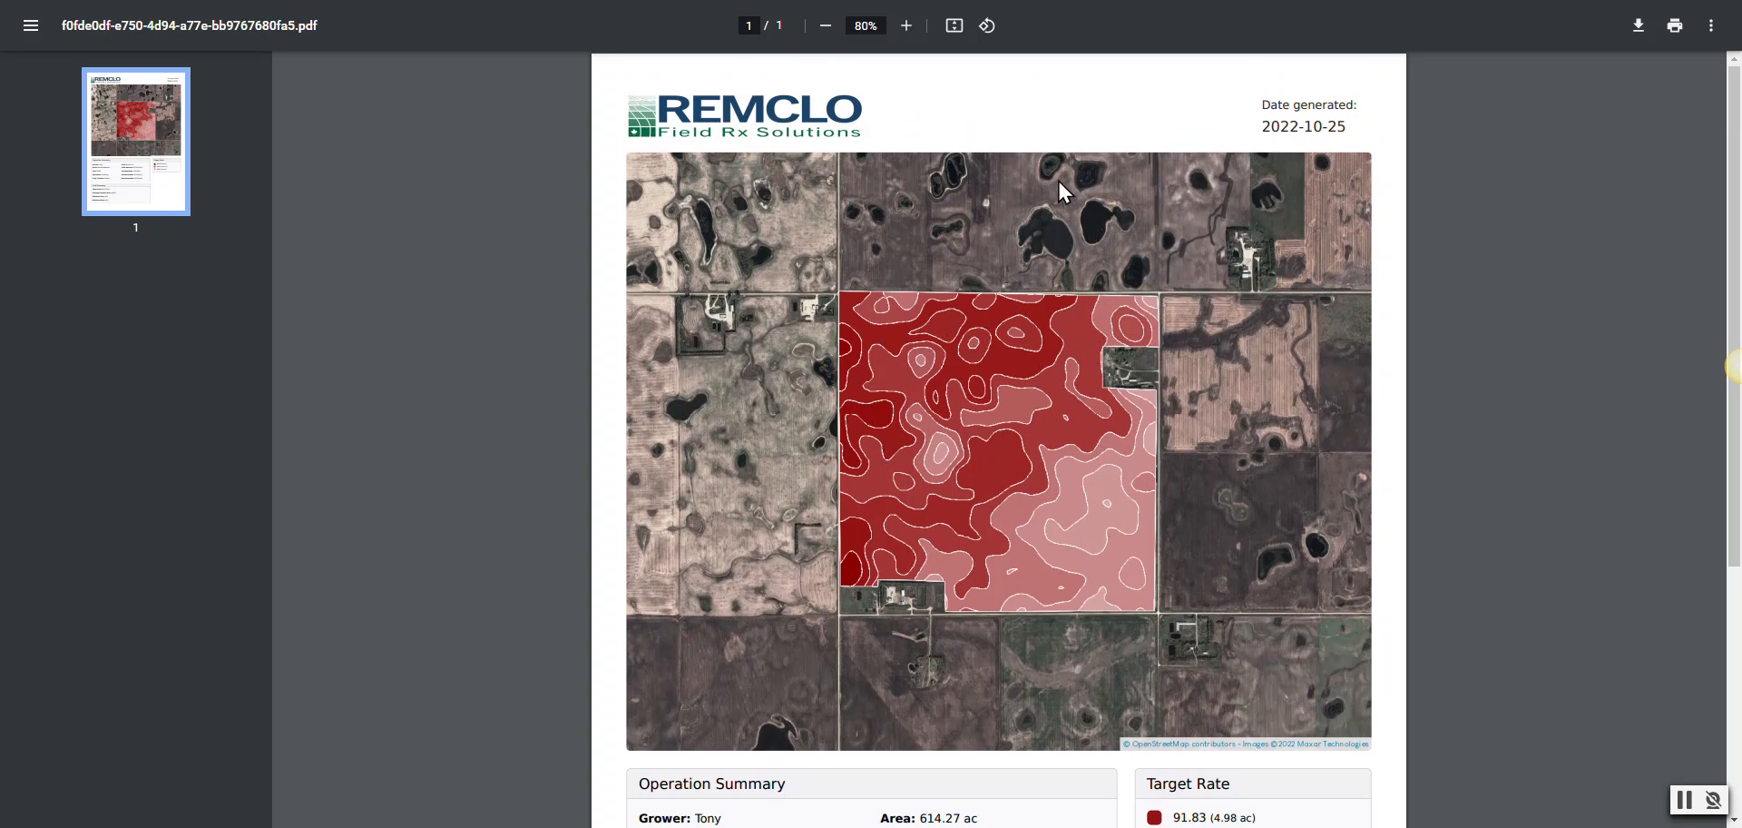
pyautogui.scroll(-2, 1087, 402)
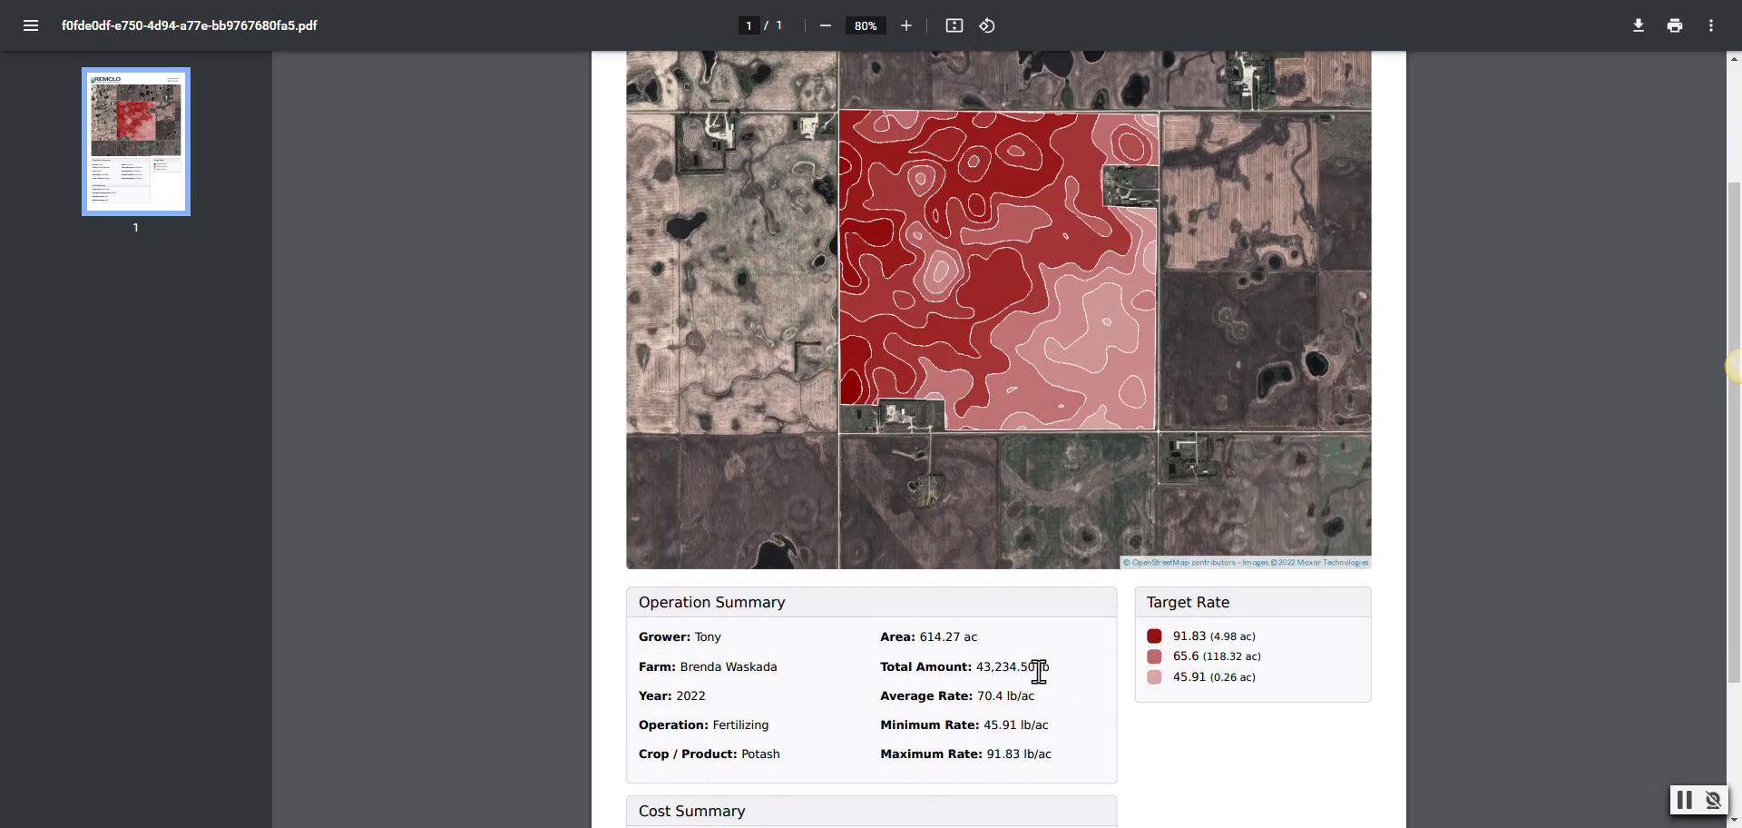
pyautogui.scroll(2, 969, 583)
pyautogui.scroll(-1, 1062, 427)
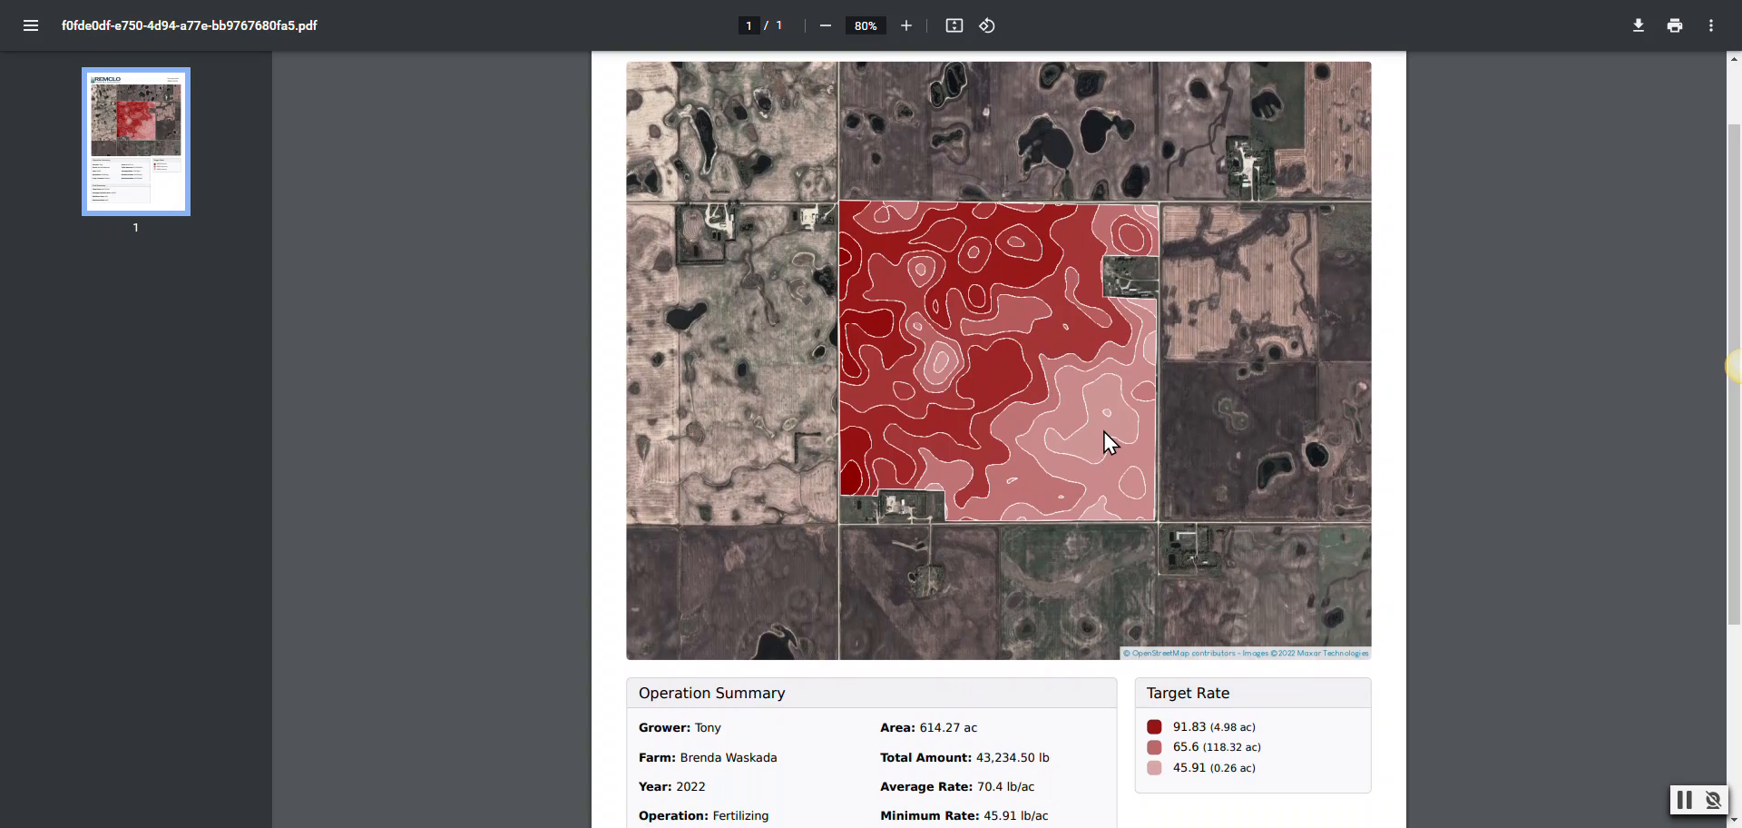
pyautogui.scroll(1, 1104, 433)
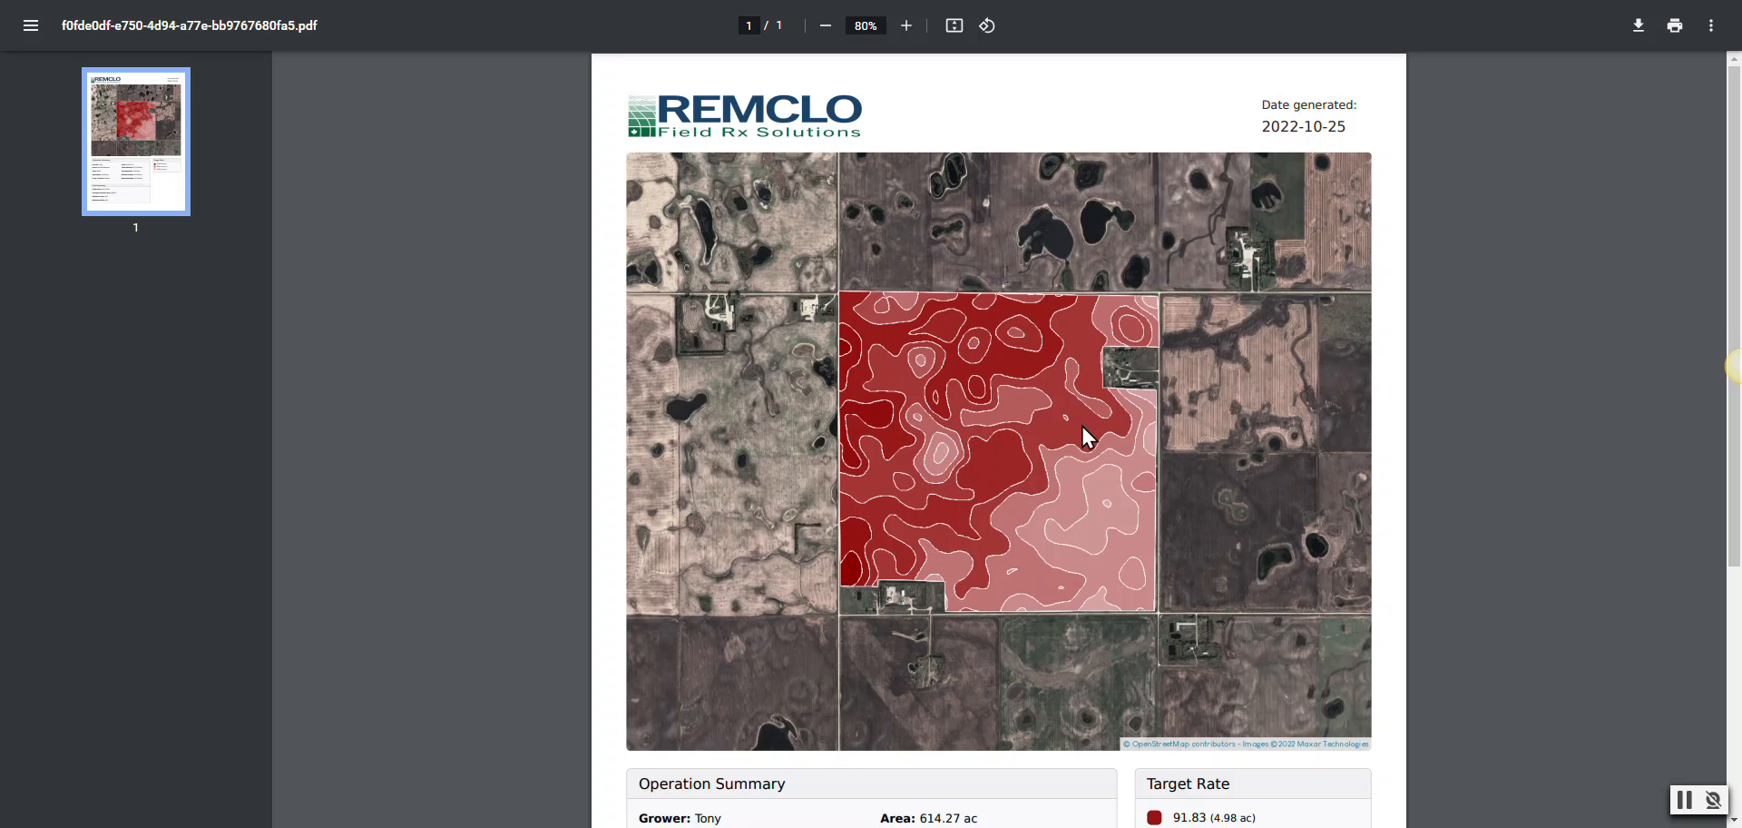
# - Accept only the Argyle prescription and proceed through the payment stage to the Download stage
pyautogui.click(100, 0)
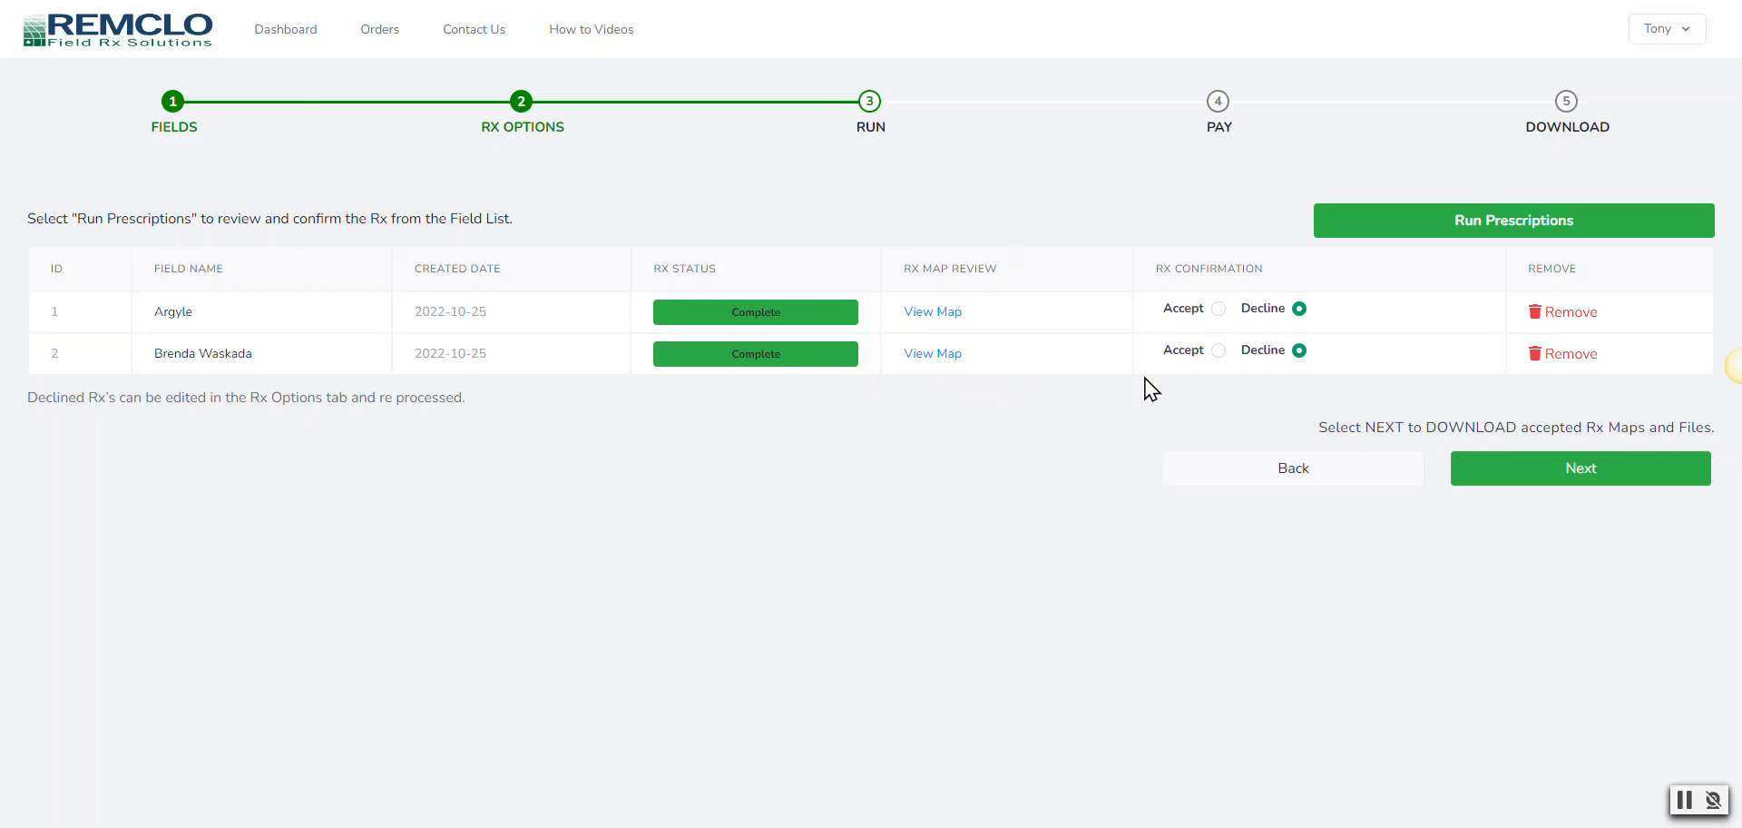
pyautogui.click(1221, 309)
pyautogui.click(1579, 473)
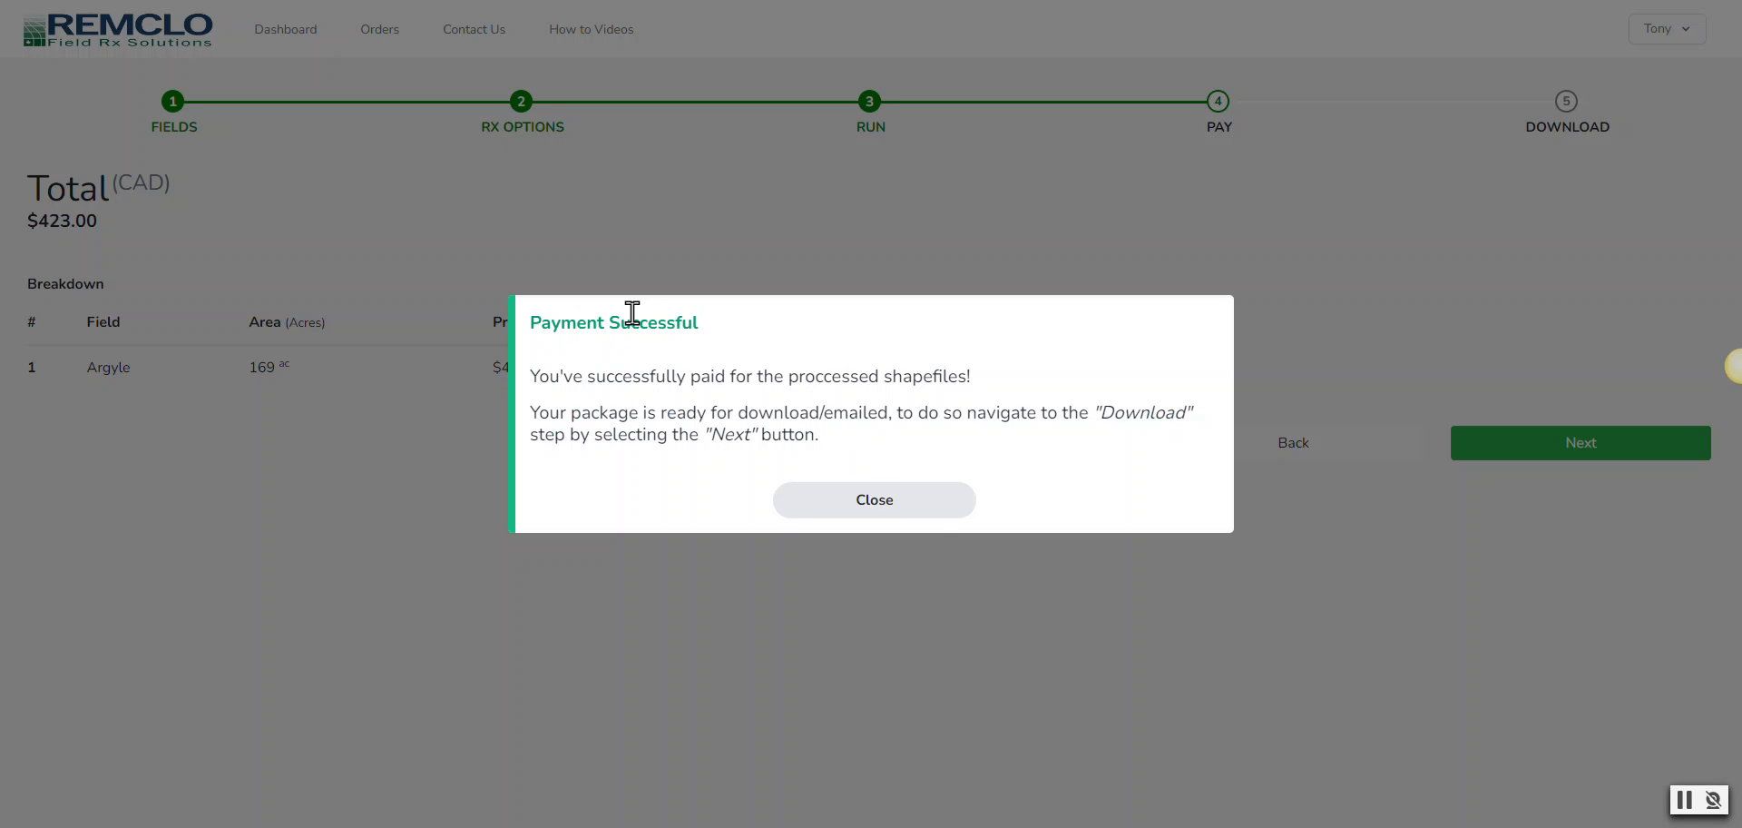
pyautogui.click(854, 502)
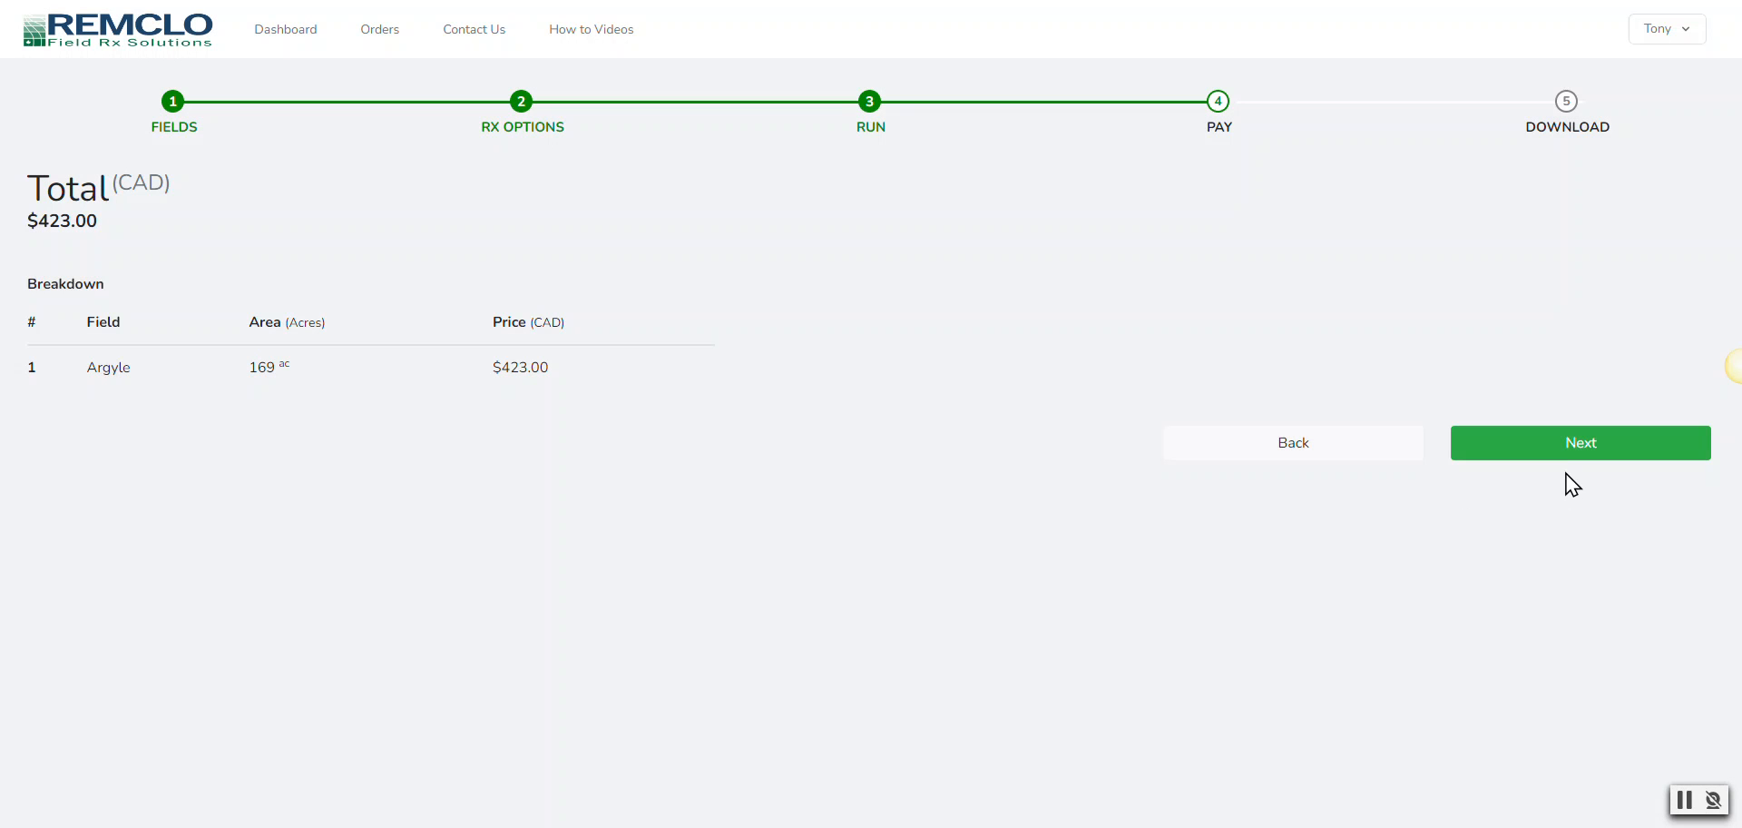
pyautogui.click(1569, 460)
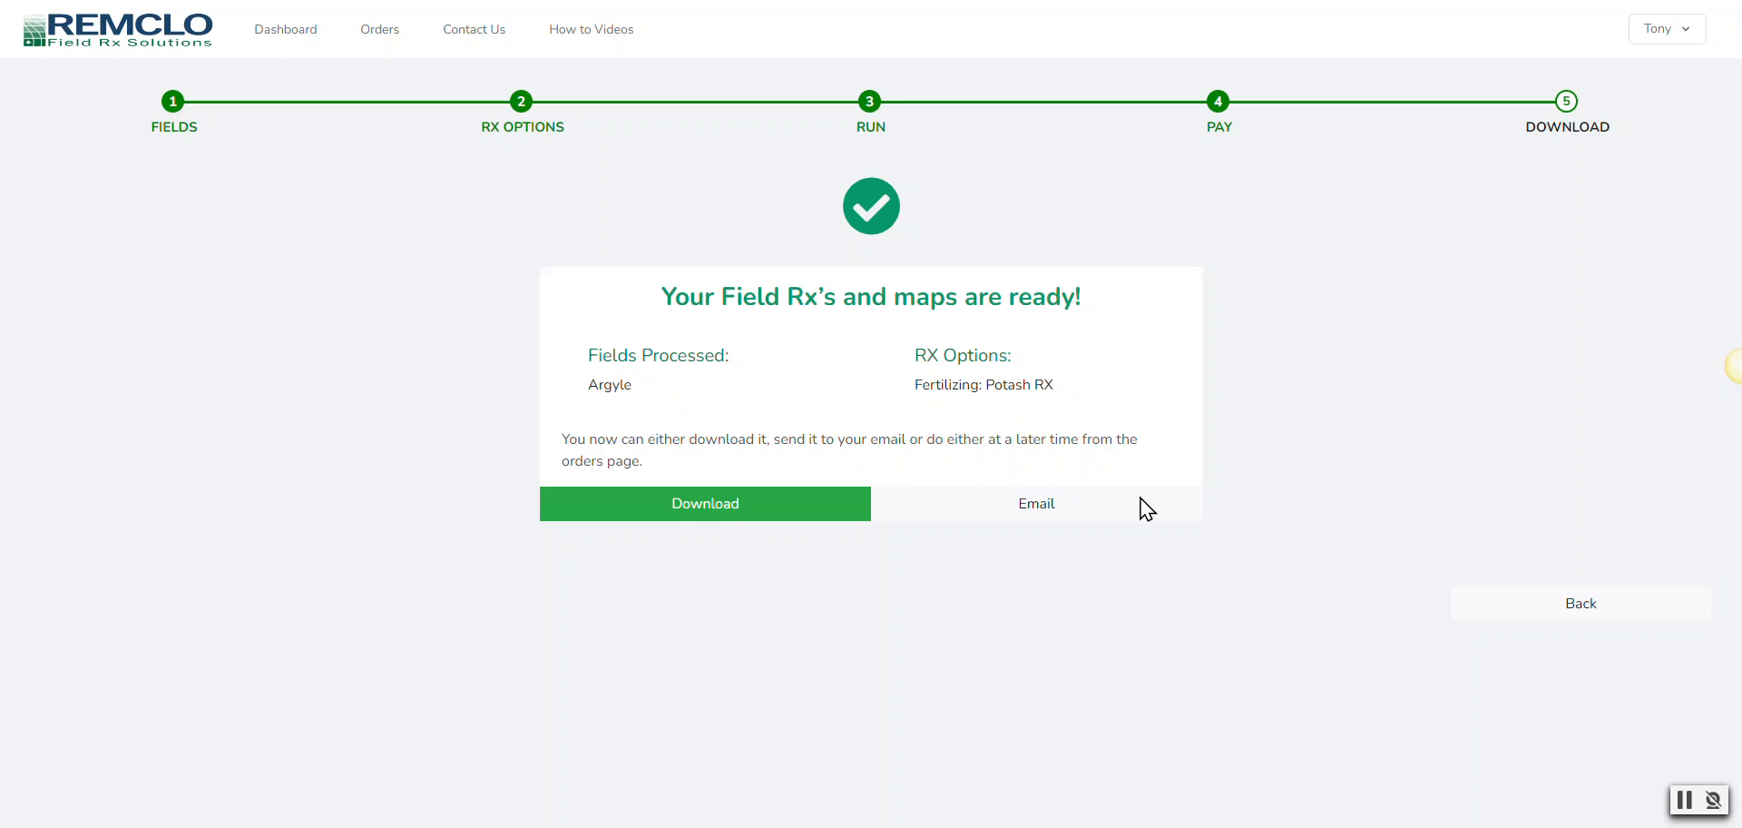
# - Download the processed prescription package and open the remclo_2022_10_25 folder inside its zip file
pyautogui.click(732, 504)
pyautogui.click(1684, 800)
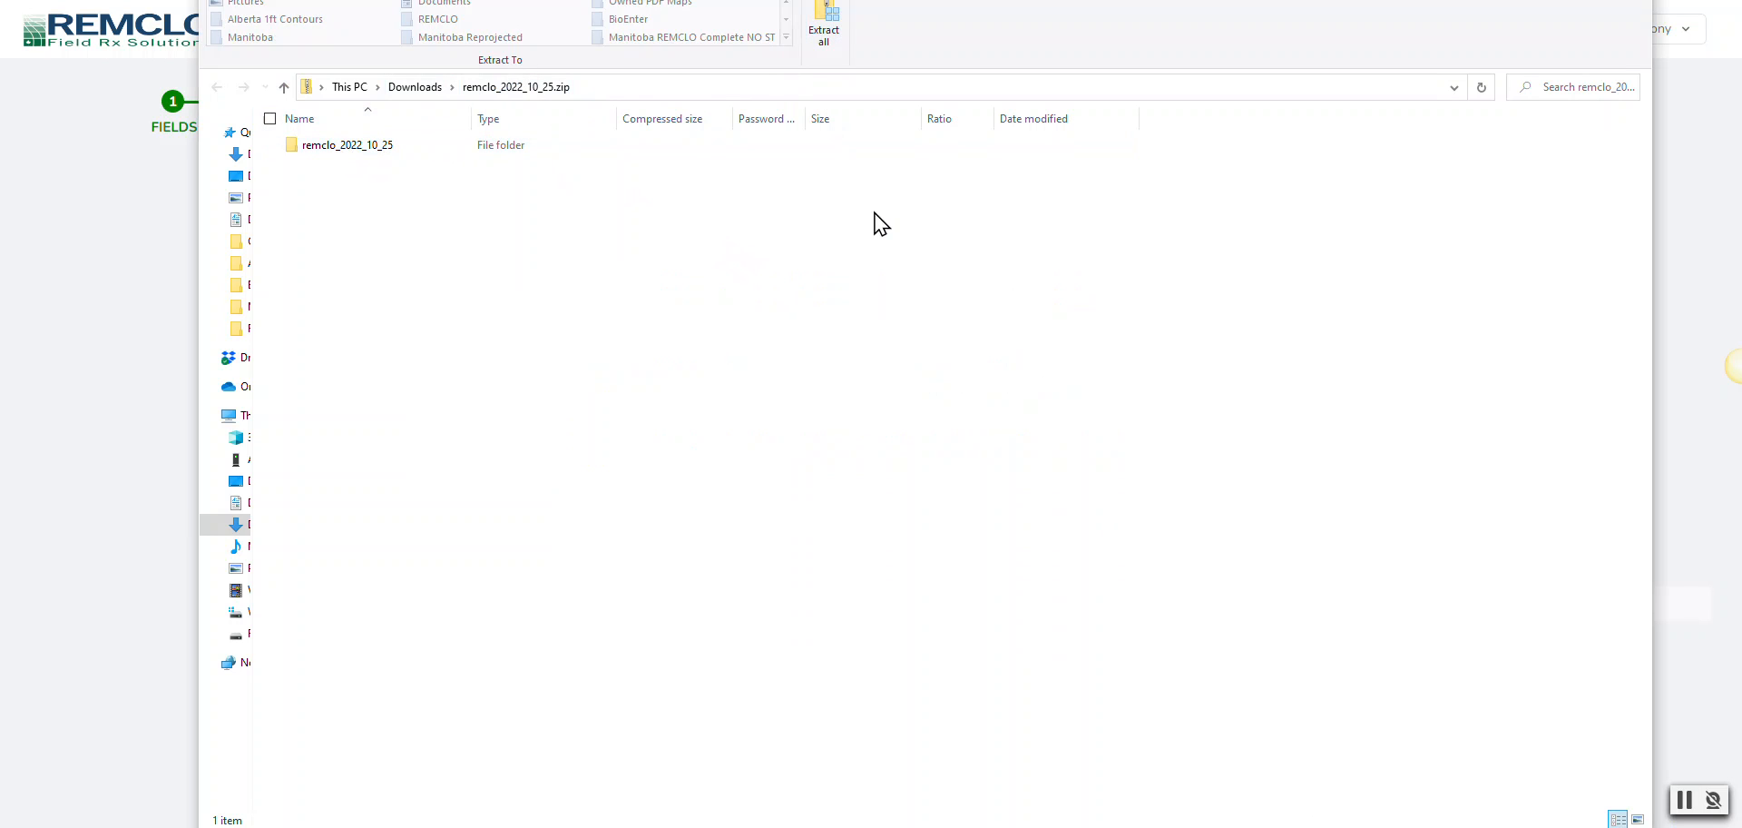
pyautogui.doubleClick(368, 153)
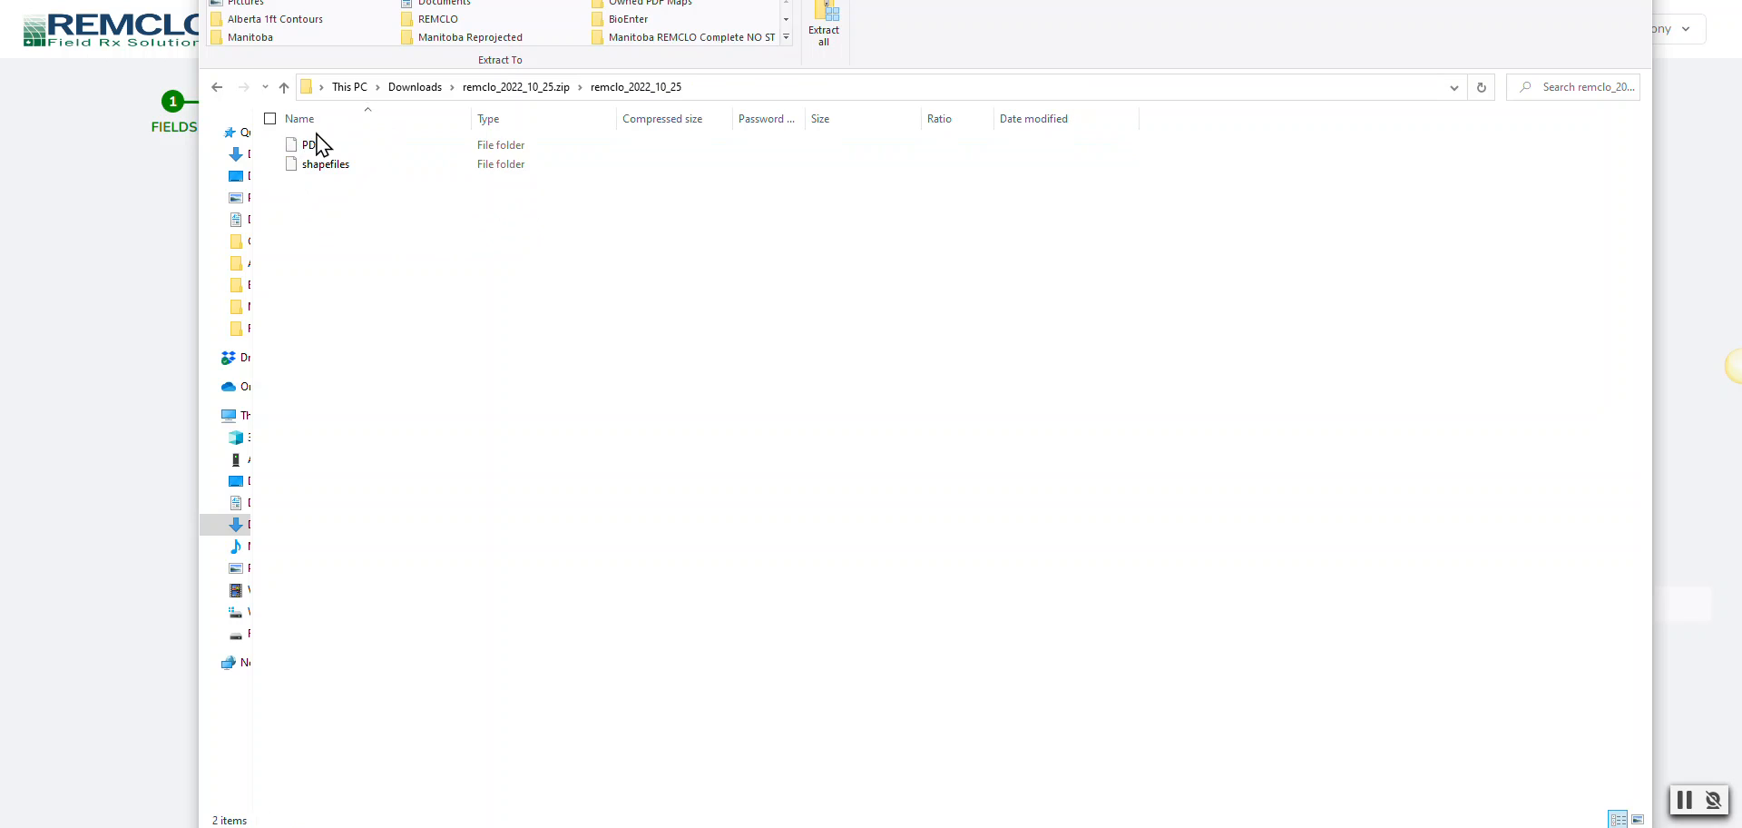
# - Inspect the package's PDF folder with a widened Name column, and open its shapefiles folder
pyautogui.doubleClick(316, 145)
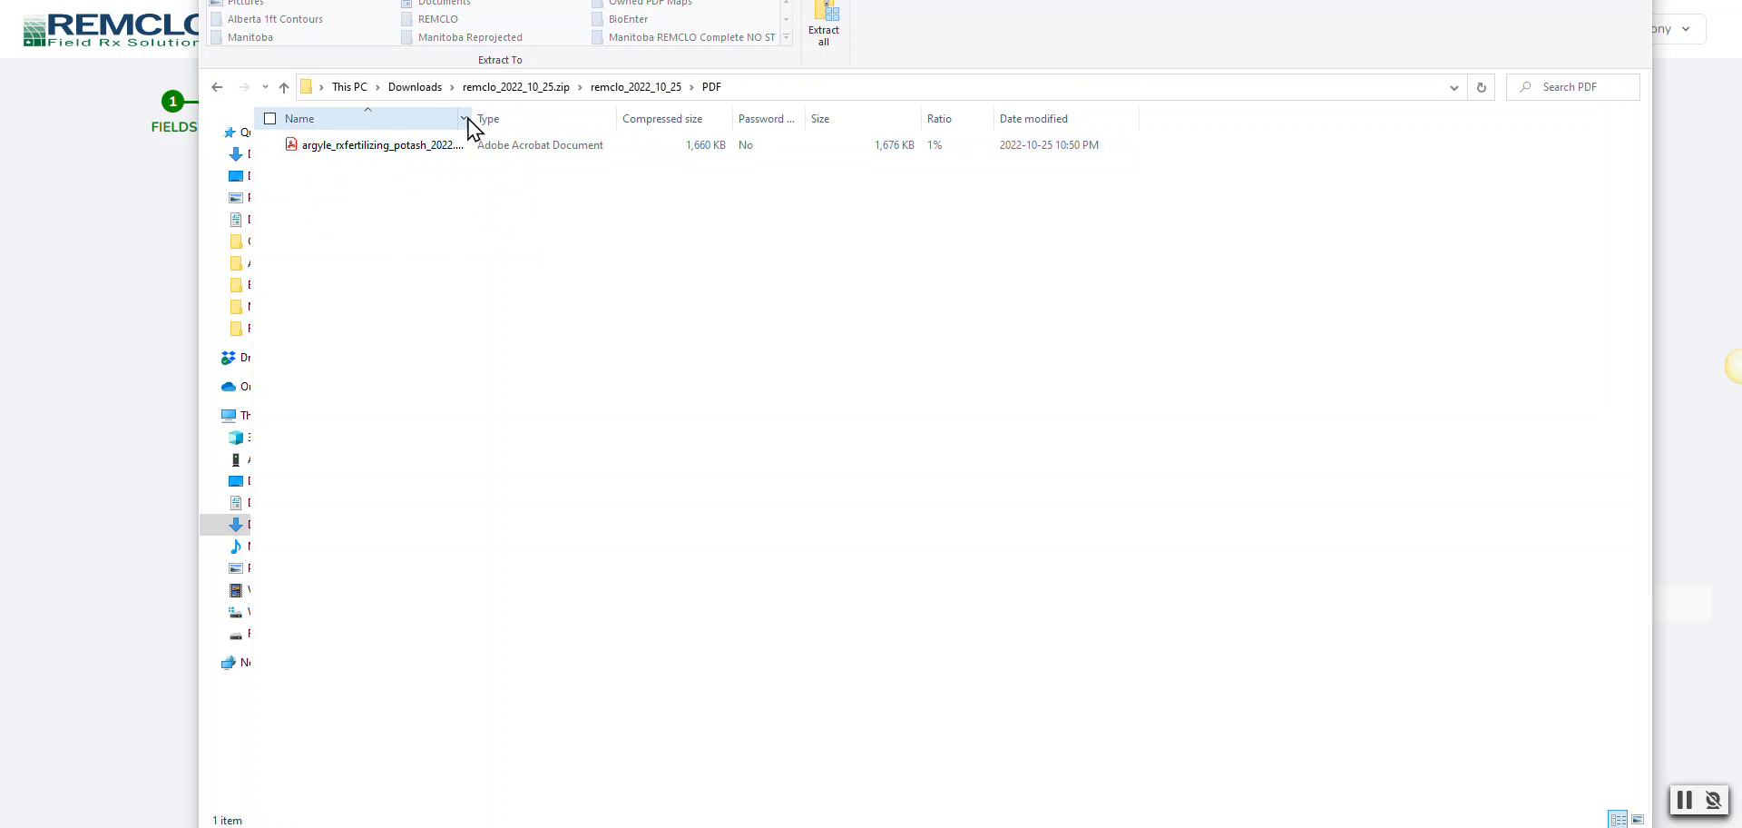
pyautogui.moveTo(471, 115); pyautogui.dragTo(543, 117)
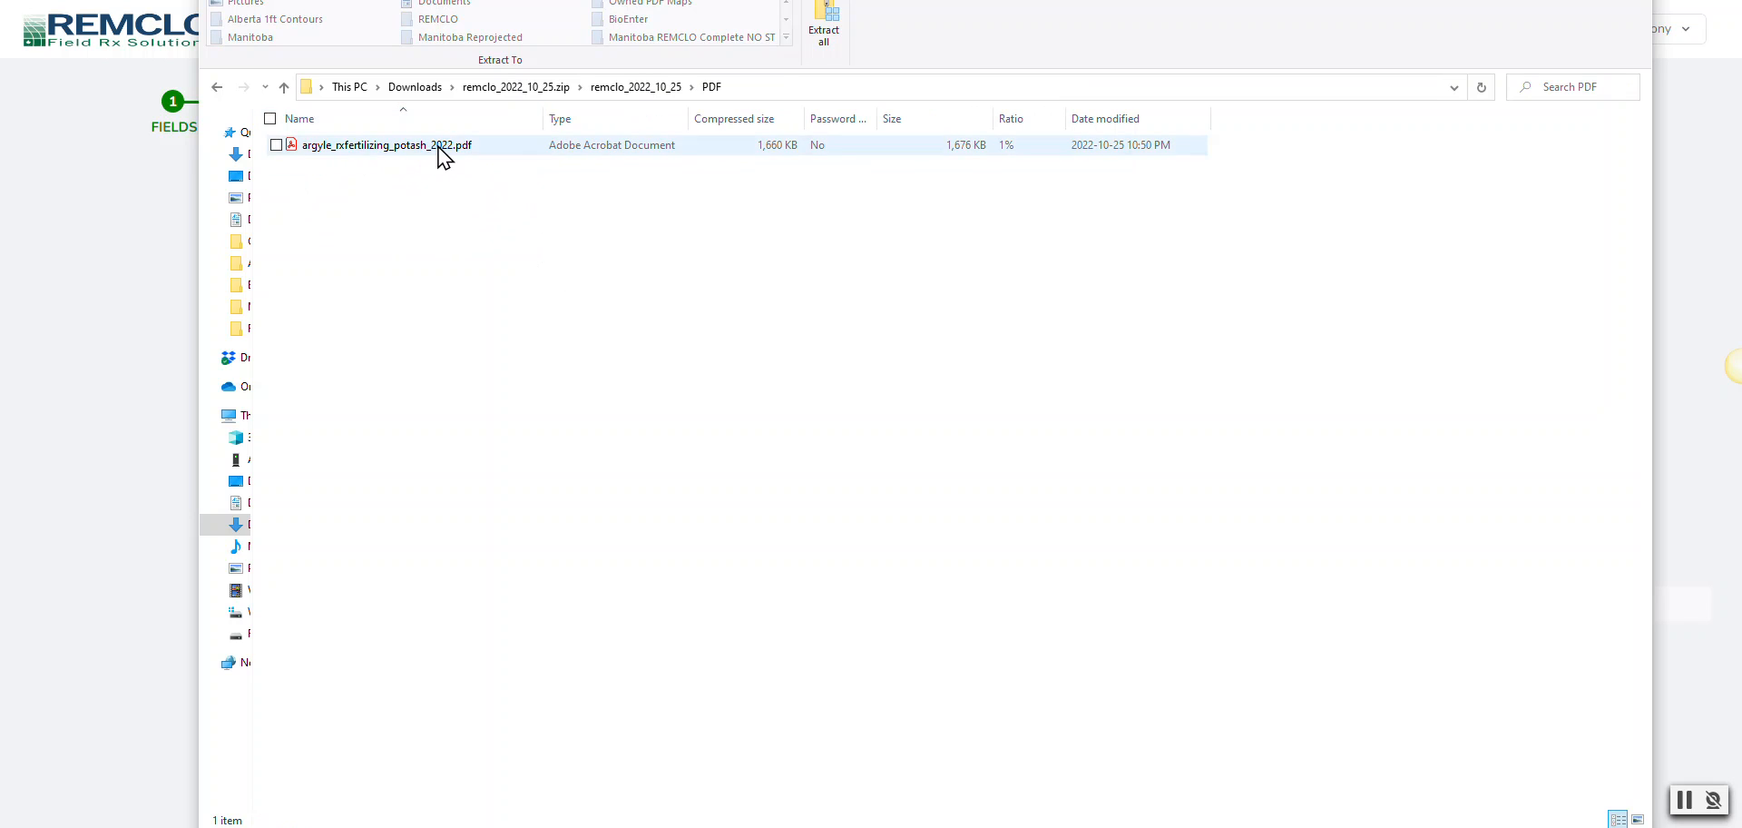
pyautogui.click(604, 87)
pyautogui.click(325, 165)
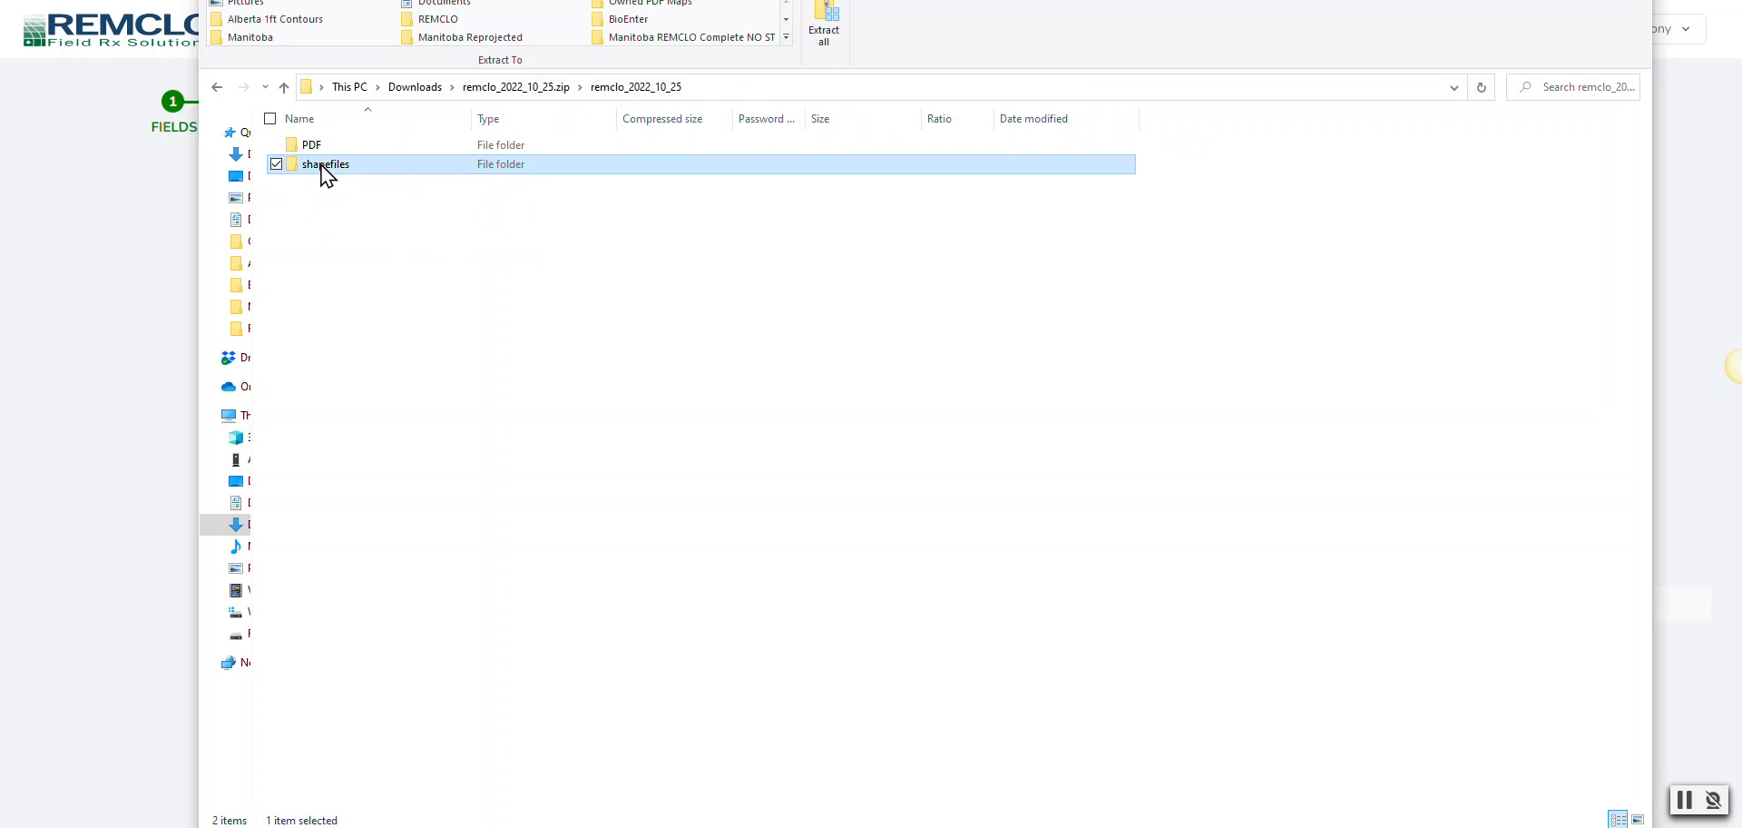
pyautogui.doubleClick(325, 166)
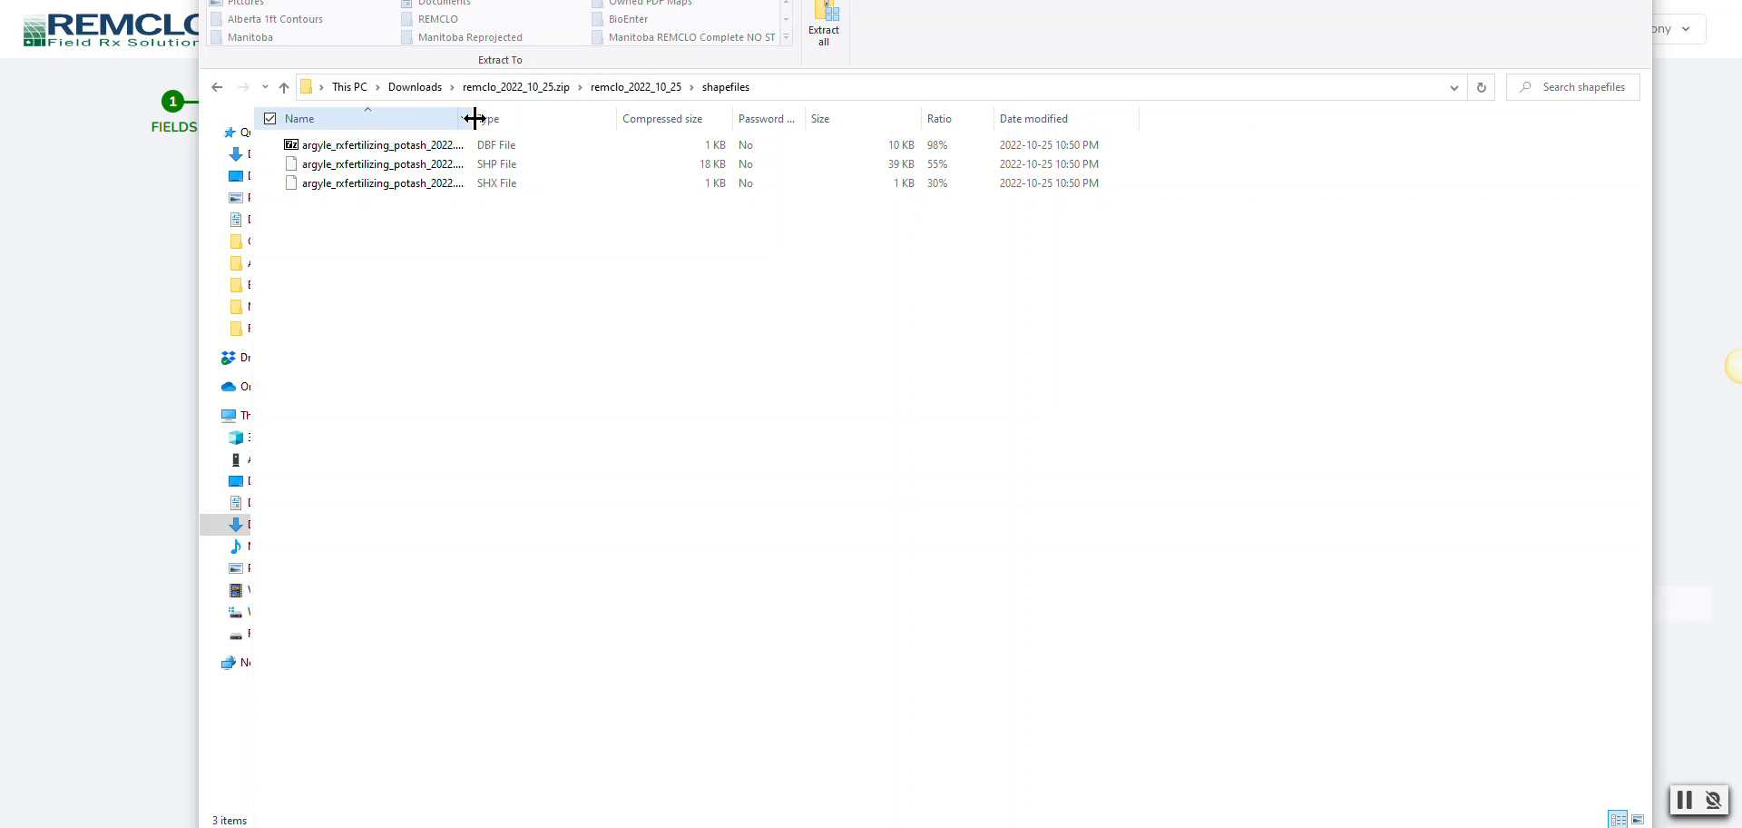
# - Widen the Name column in the shapefiles folder to read the full names of the Argyle potash files
pyautogui.moveTo(472, 116); pyautogui.dragTo(550, 117)
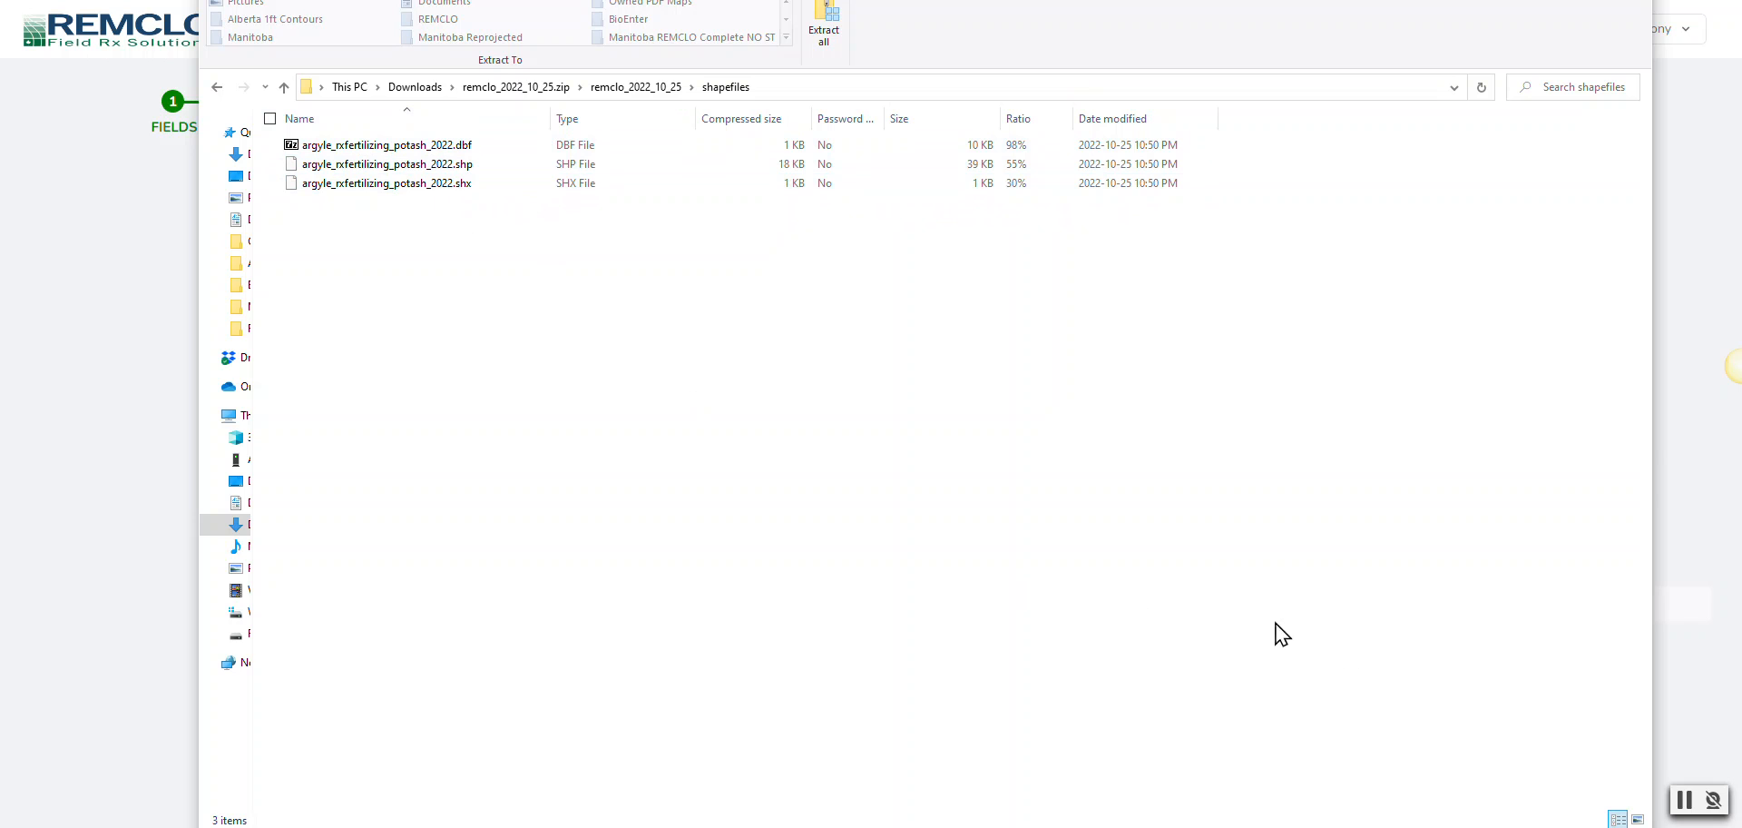
pyautogui.click(1684, 800)
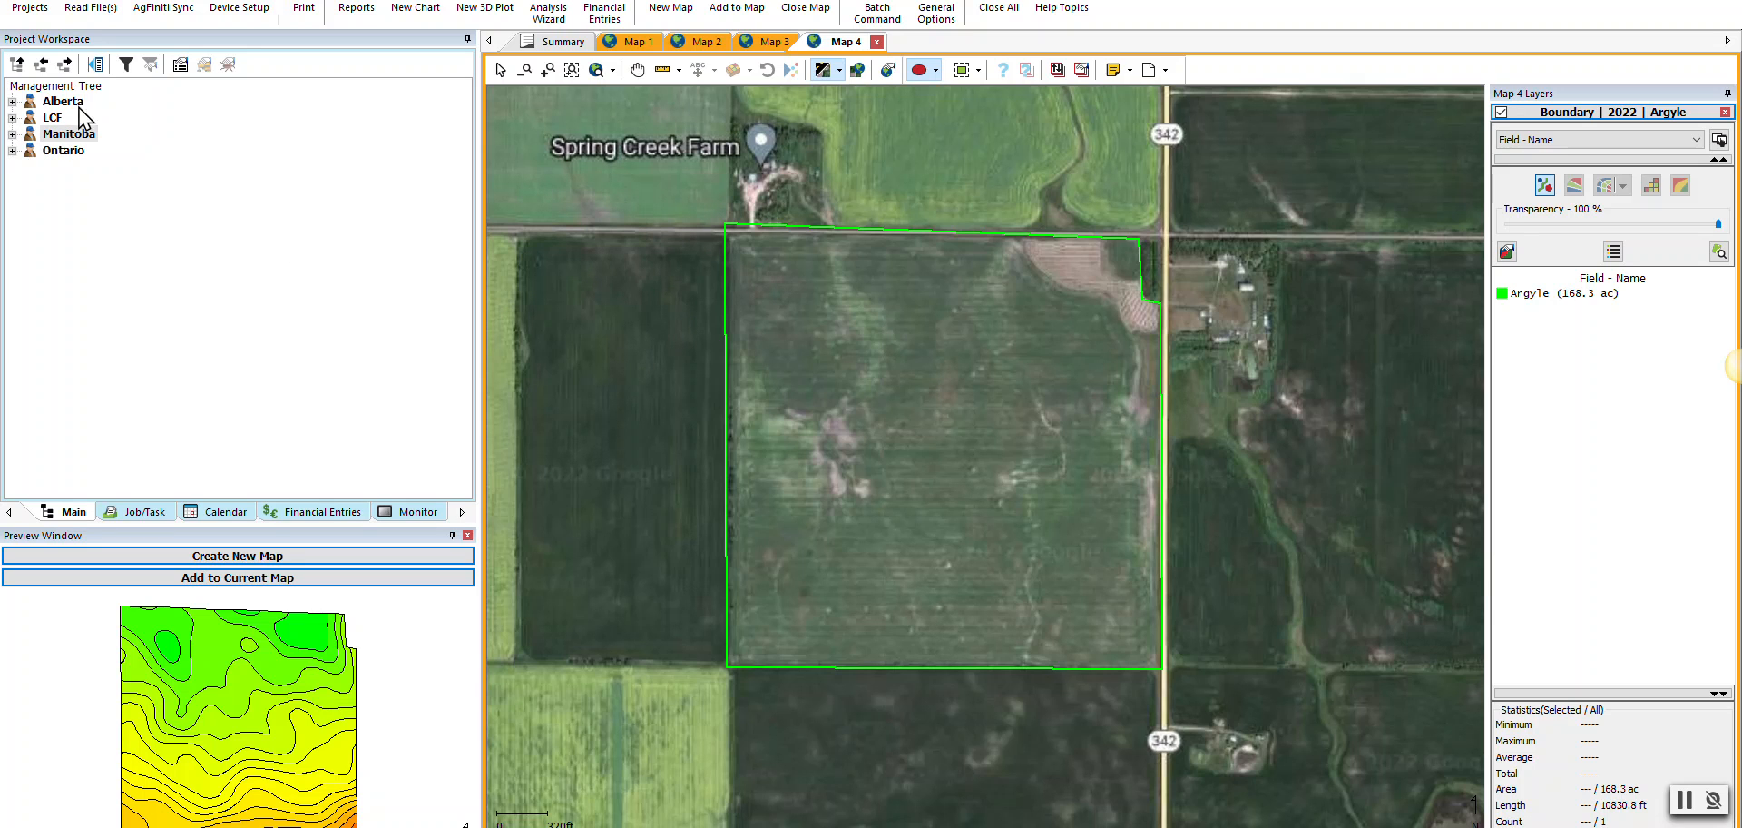
# - Switch to the SMS software and start a generic file import using the Shape (*.shp) format
pyautogui.click(91, 11)
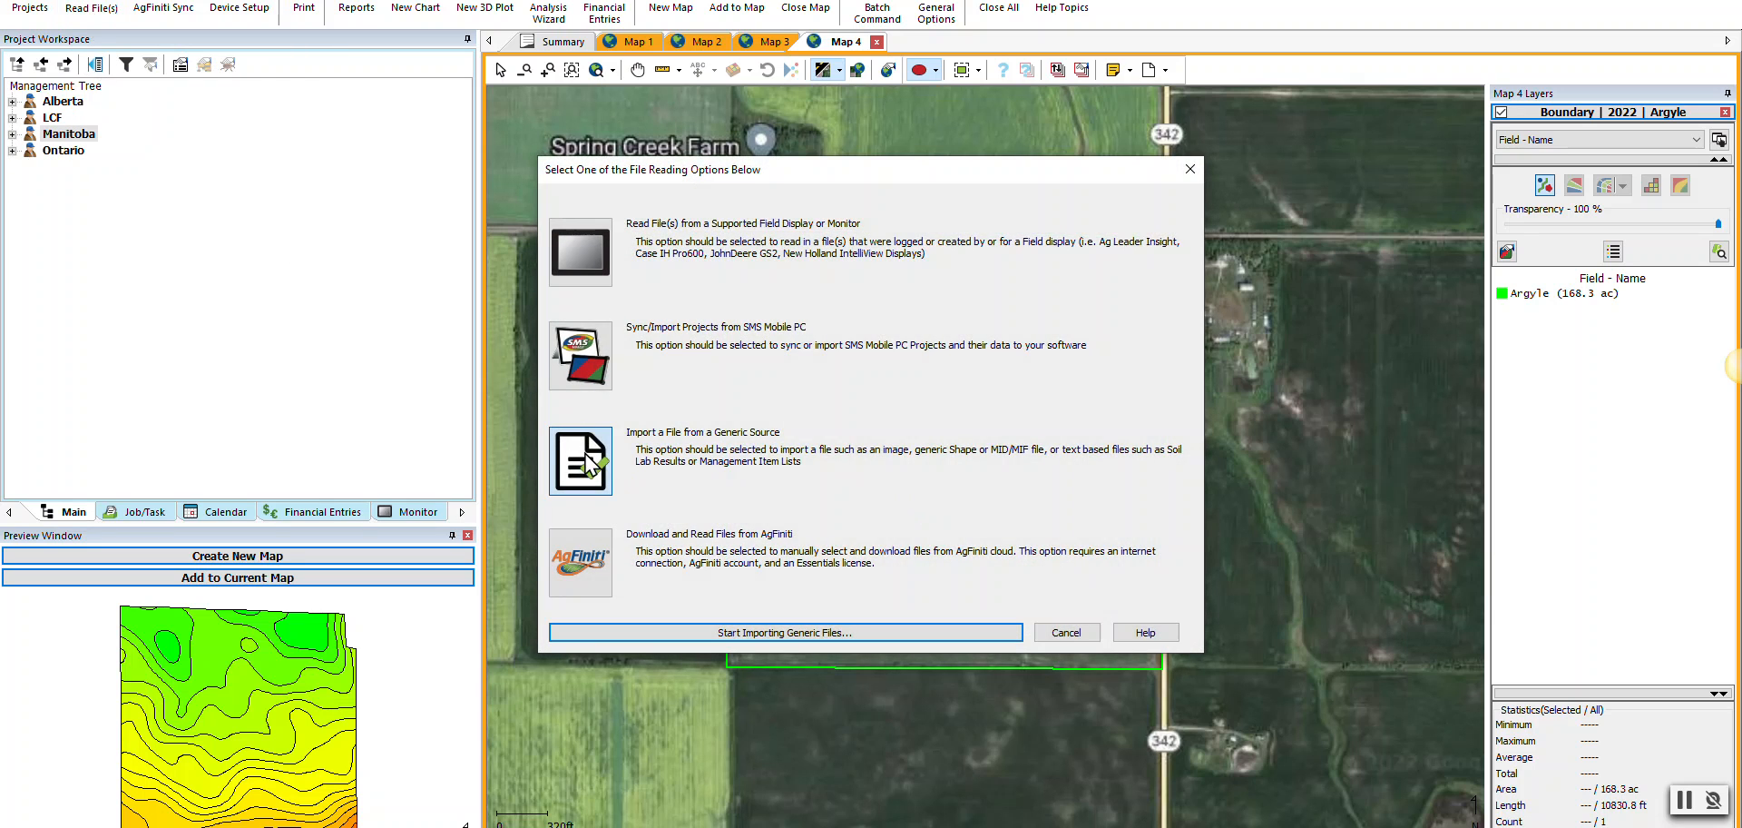
pyautogui.click(831, 636)
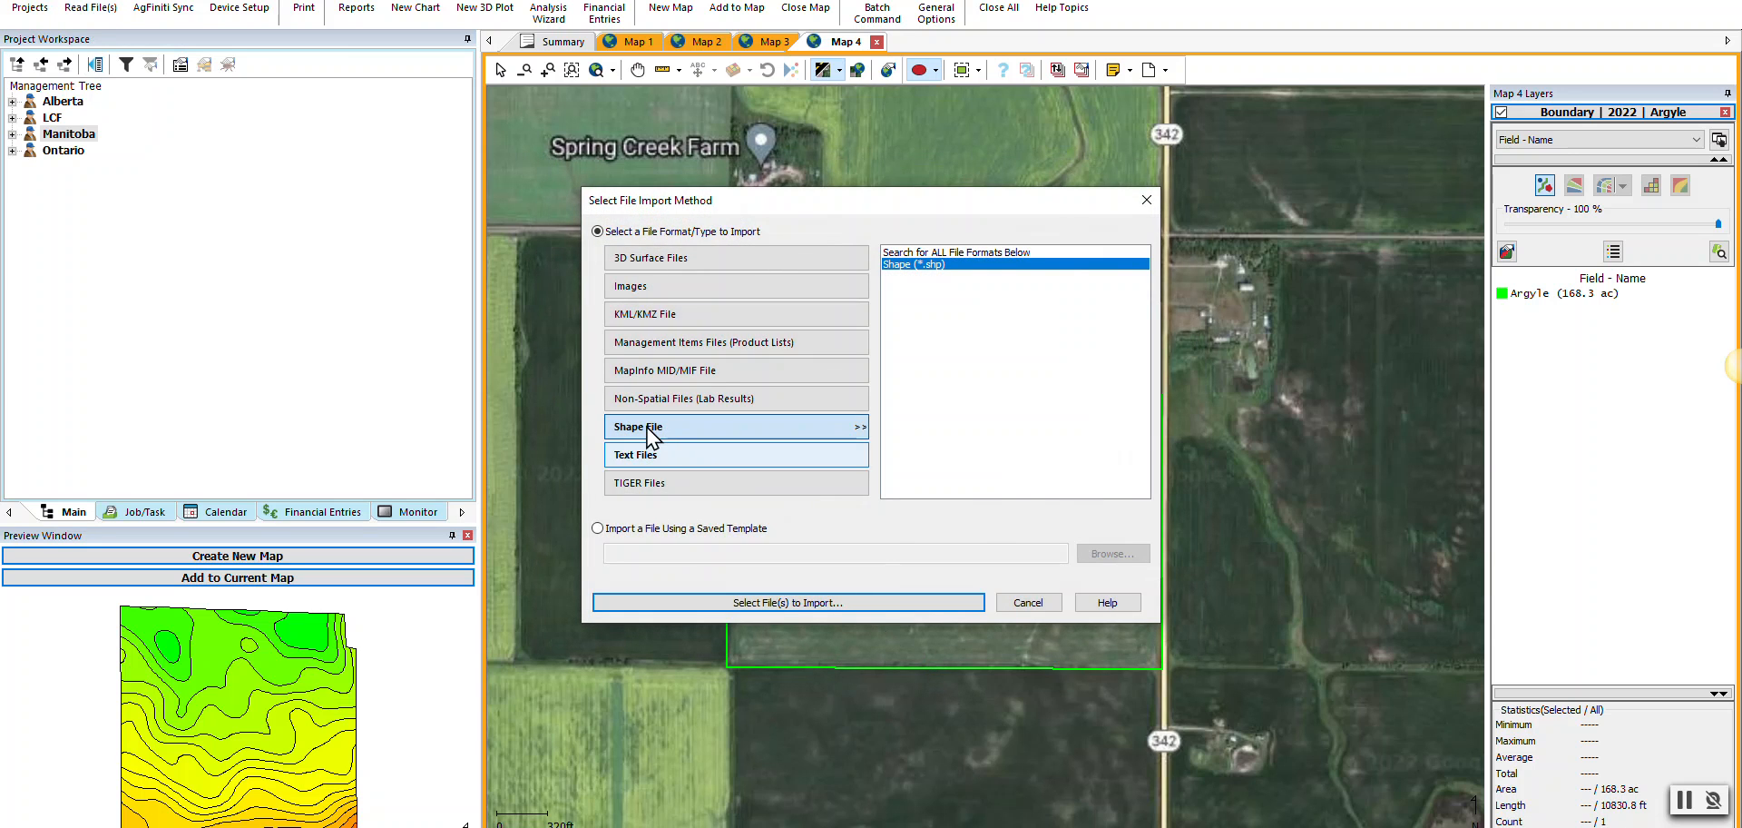
pyautogui.click(820, 604)
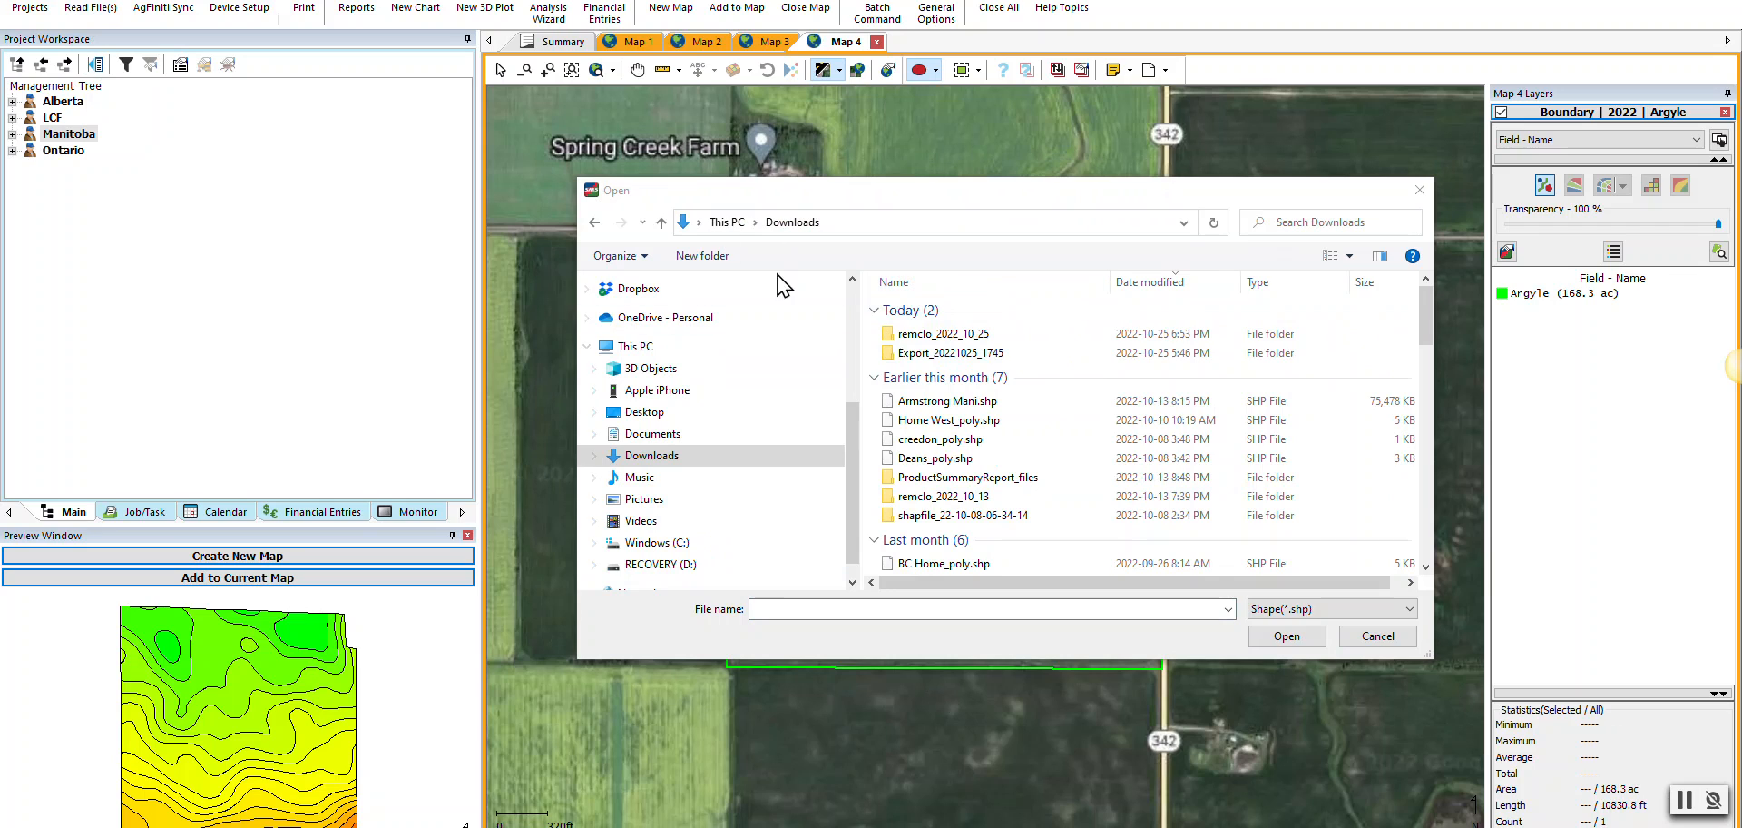
# - Choose argyle_rxfertilizing_potash_2022.shp from the shapefiles folder inside the downloaded remclo_2022_10_25 folder as the import file
pyautogui.doubleClick(933, 334)
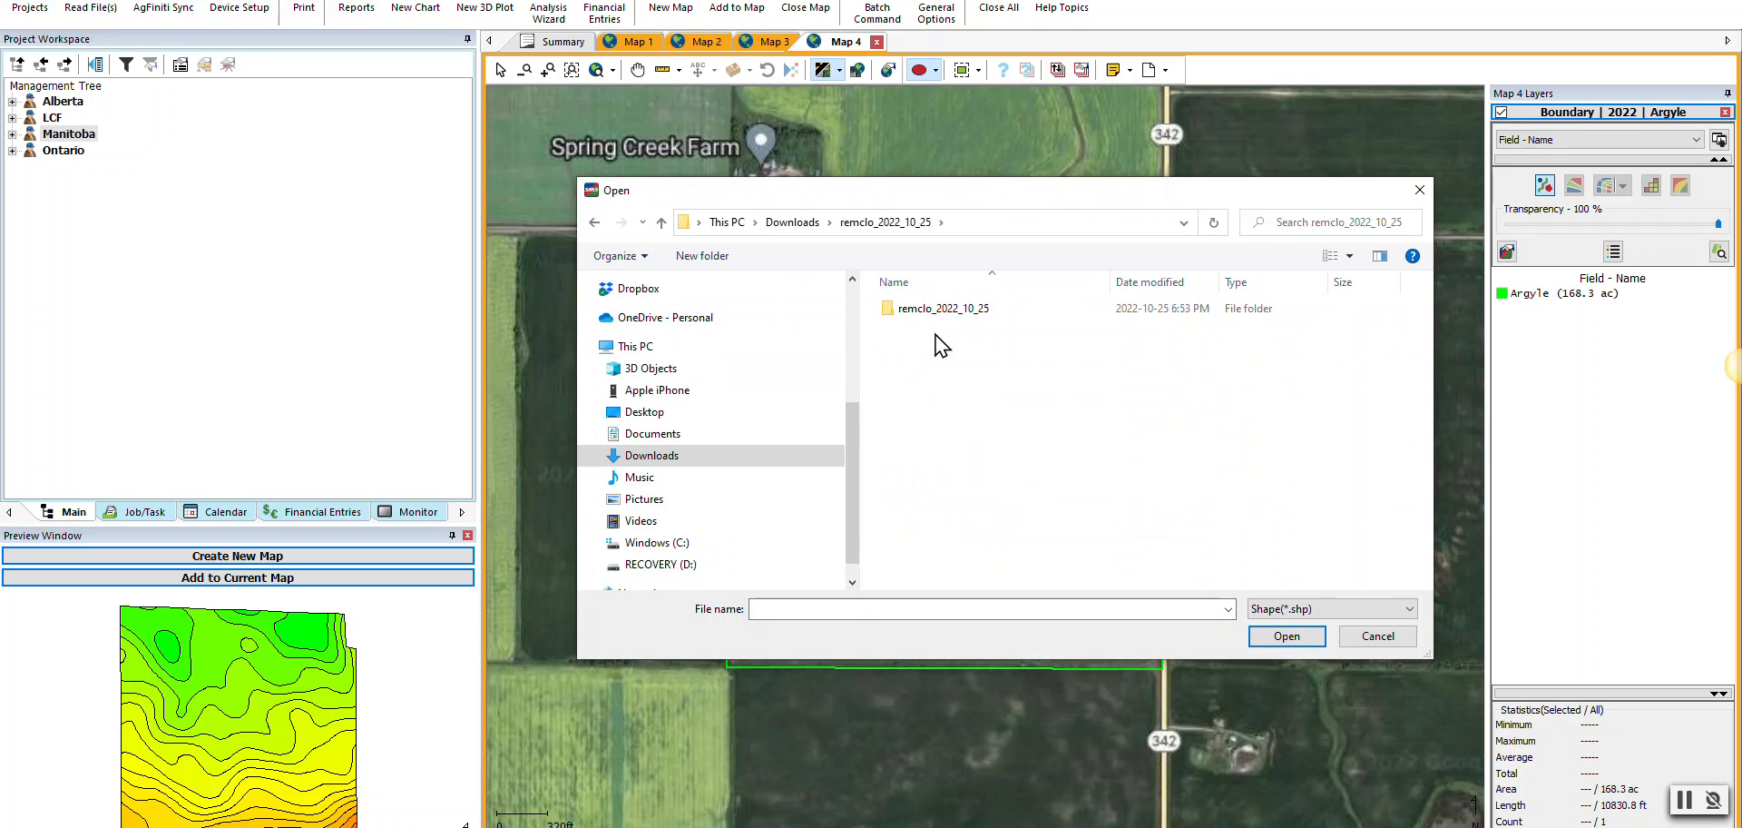
pyautogui.doubleClick(938, 311)
pyautogui.doubleClick(941, 332)
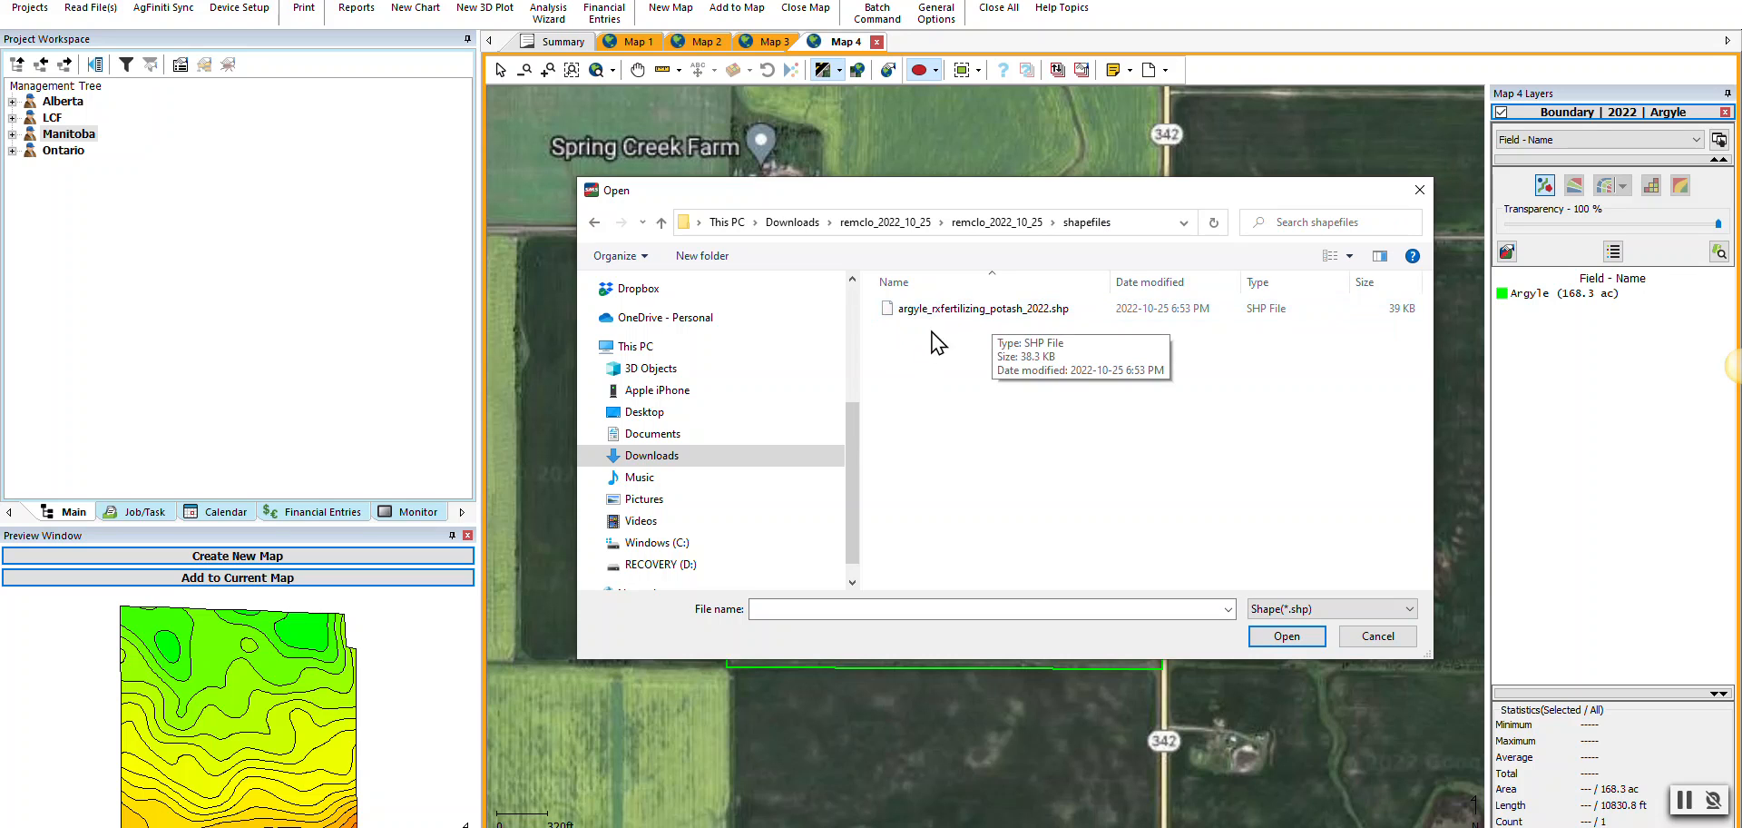
pyautogui.click(998, 315)
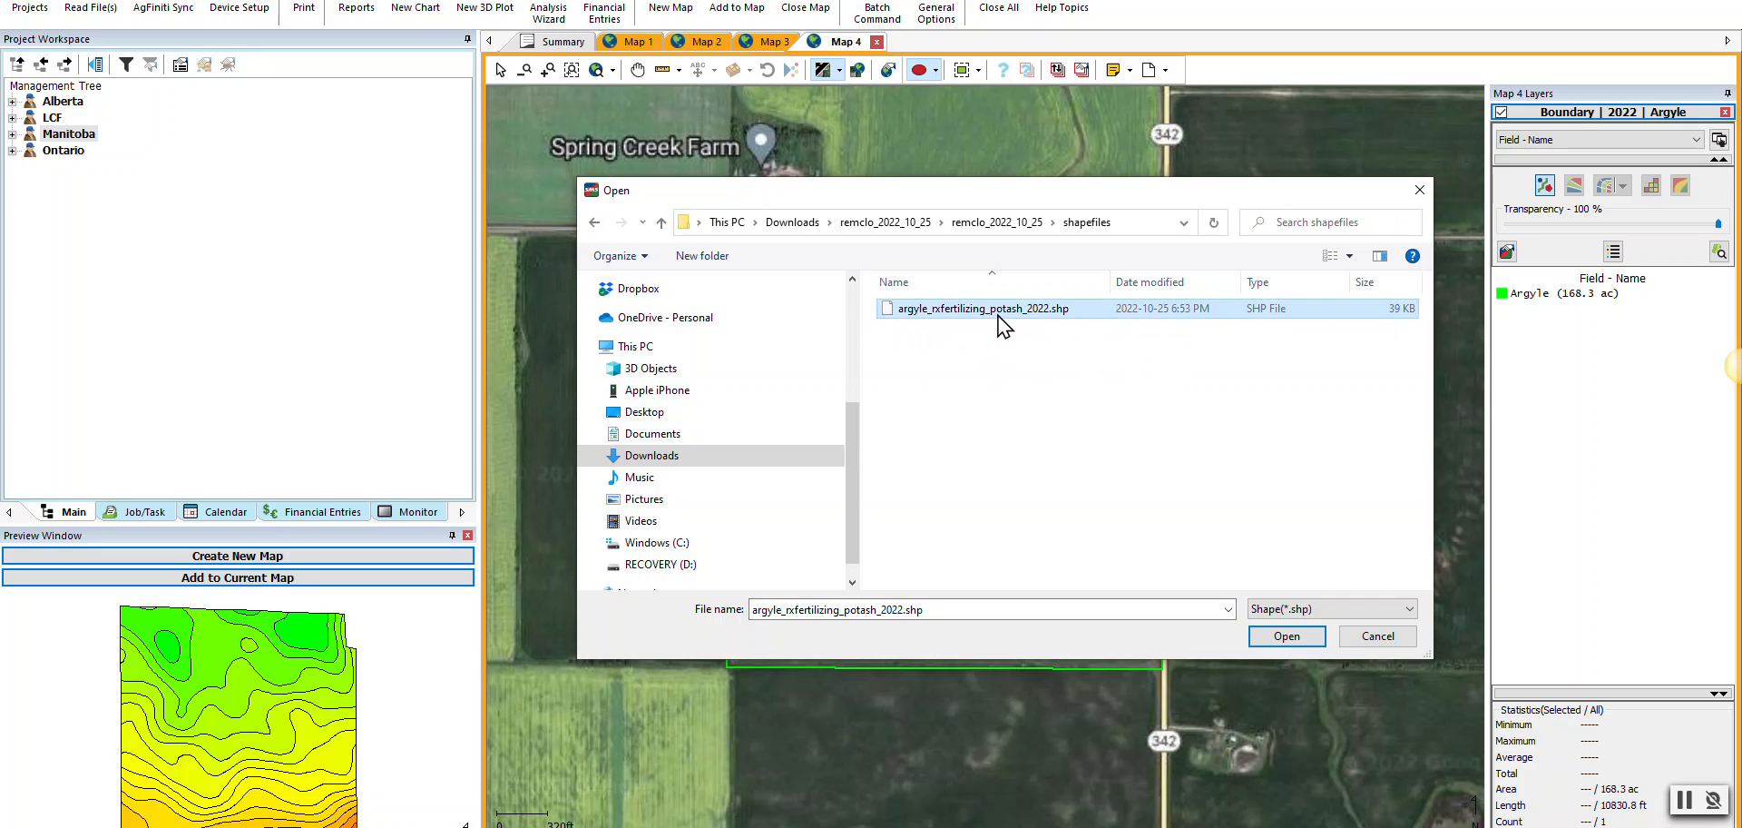
pyautogui.doubleClick(1002, 313)
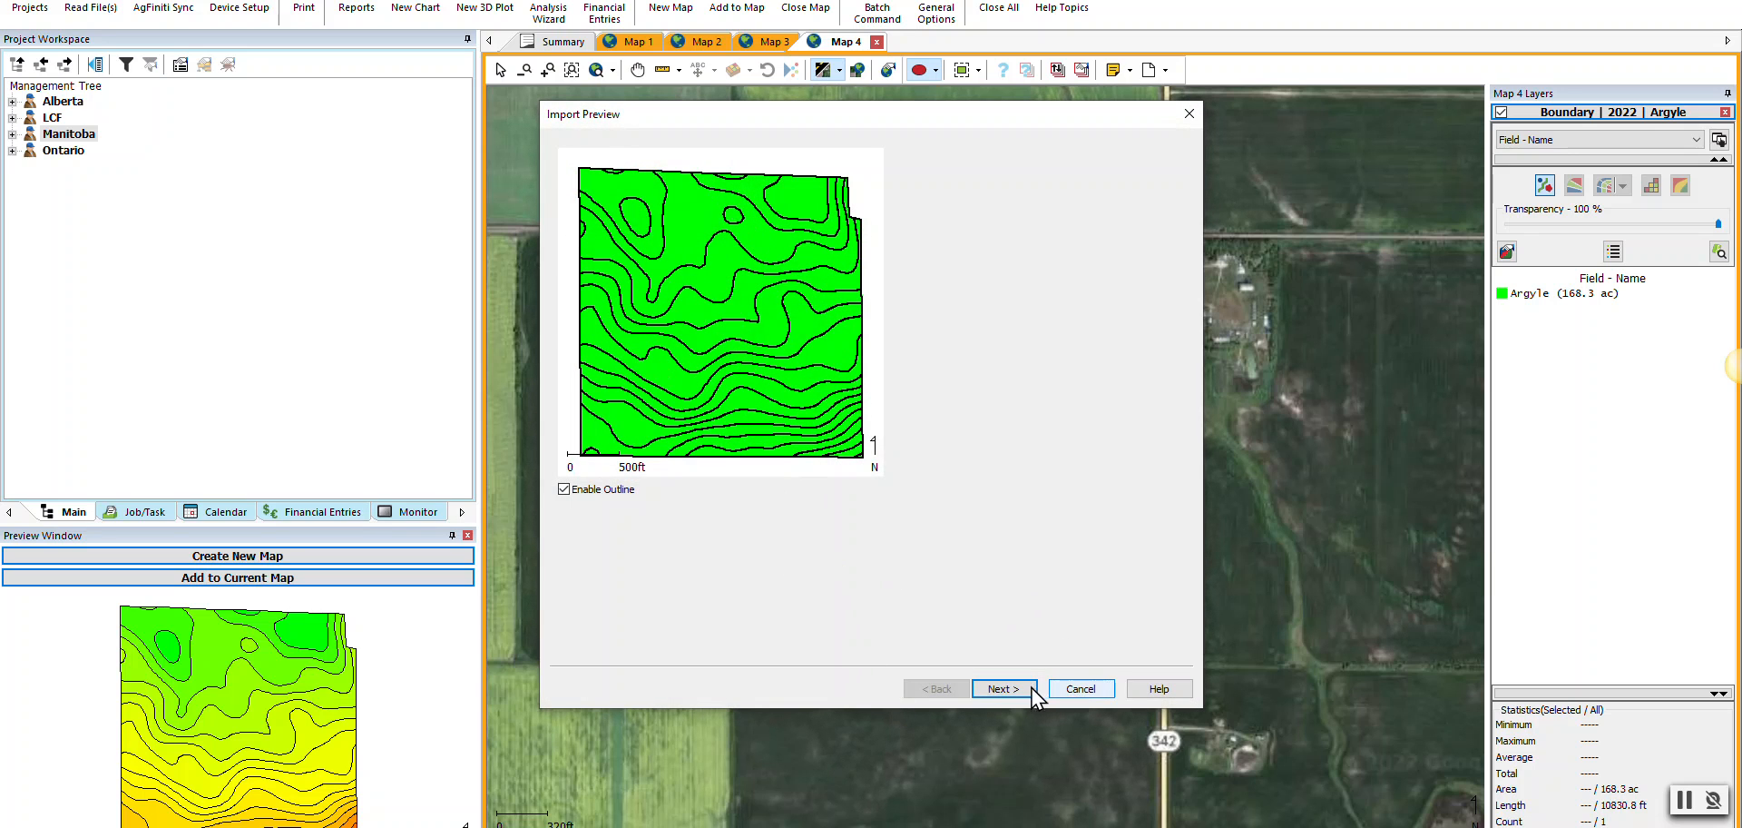
# - Accept the import preview and set the import data type to Fertilizing Prescription (Dry)
pyautogui.click(1007, 691)
pyautogui.click(1683, 800)
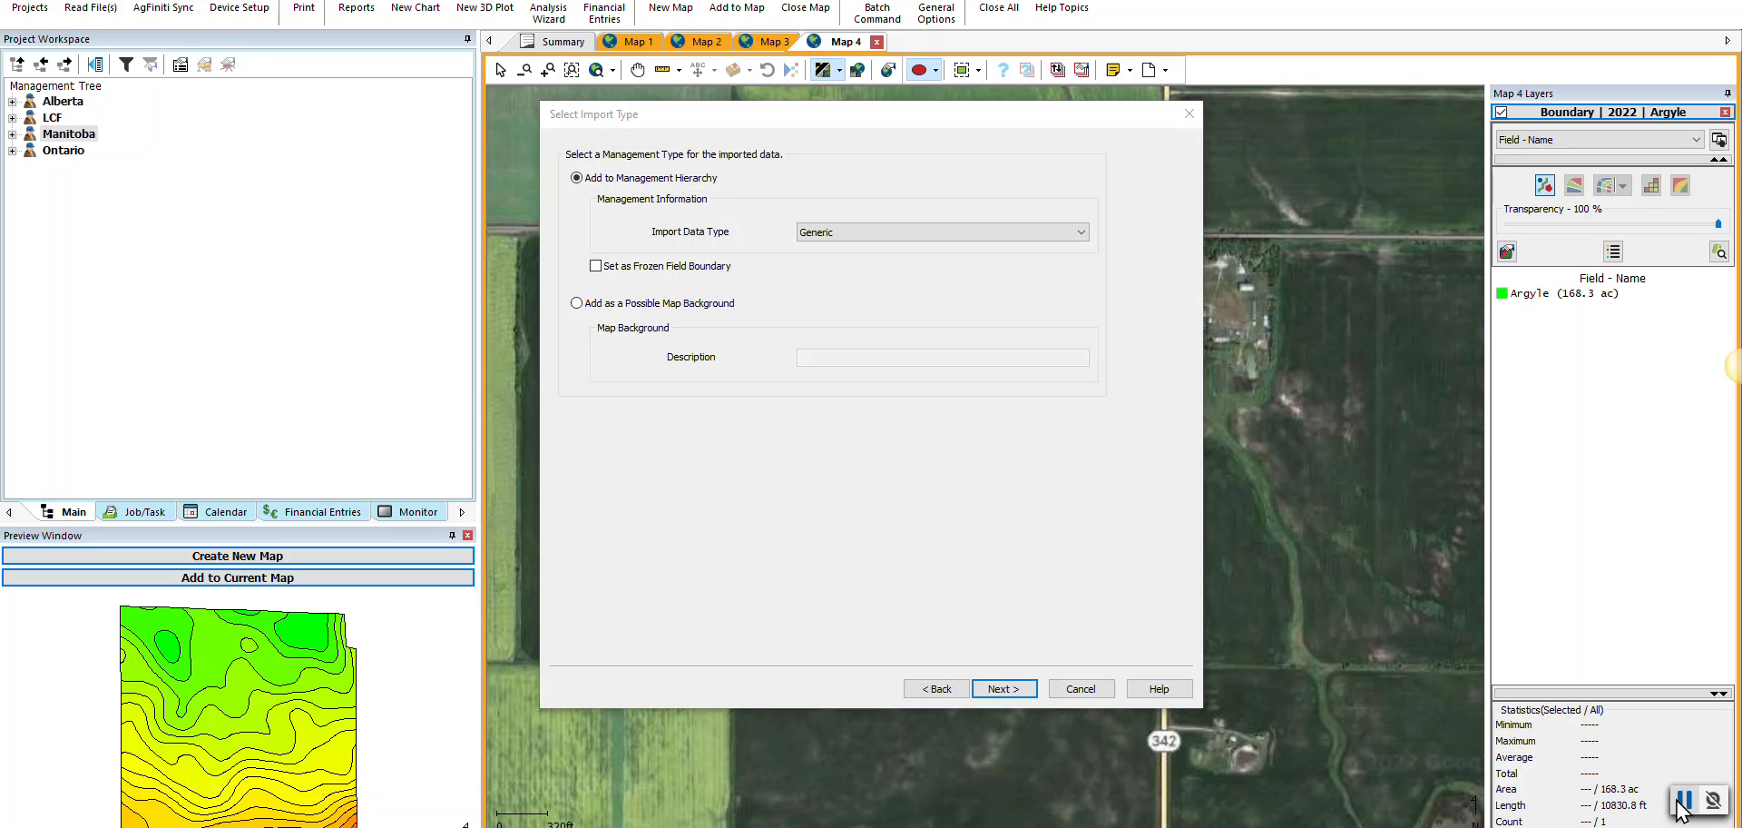
pyautogui.click(1080, 238)
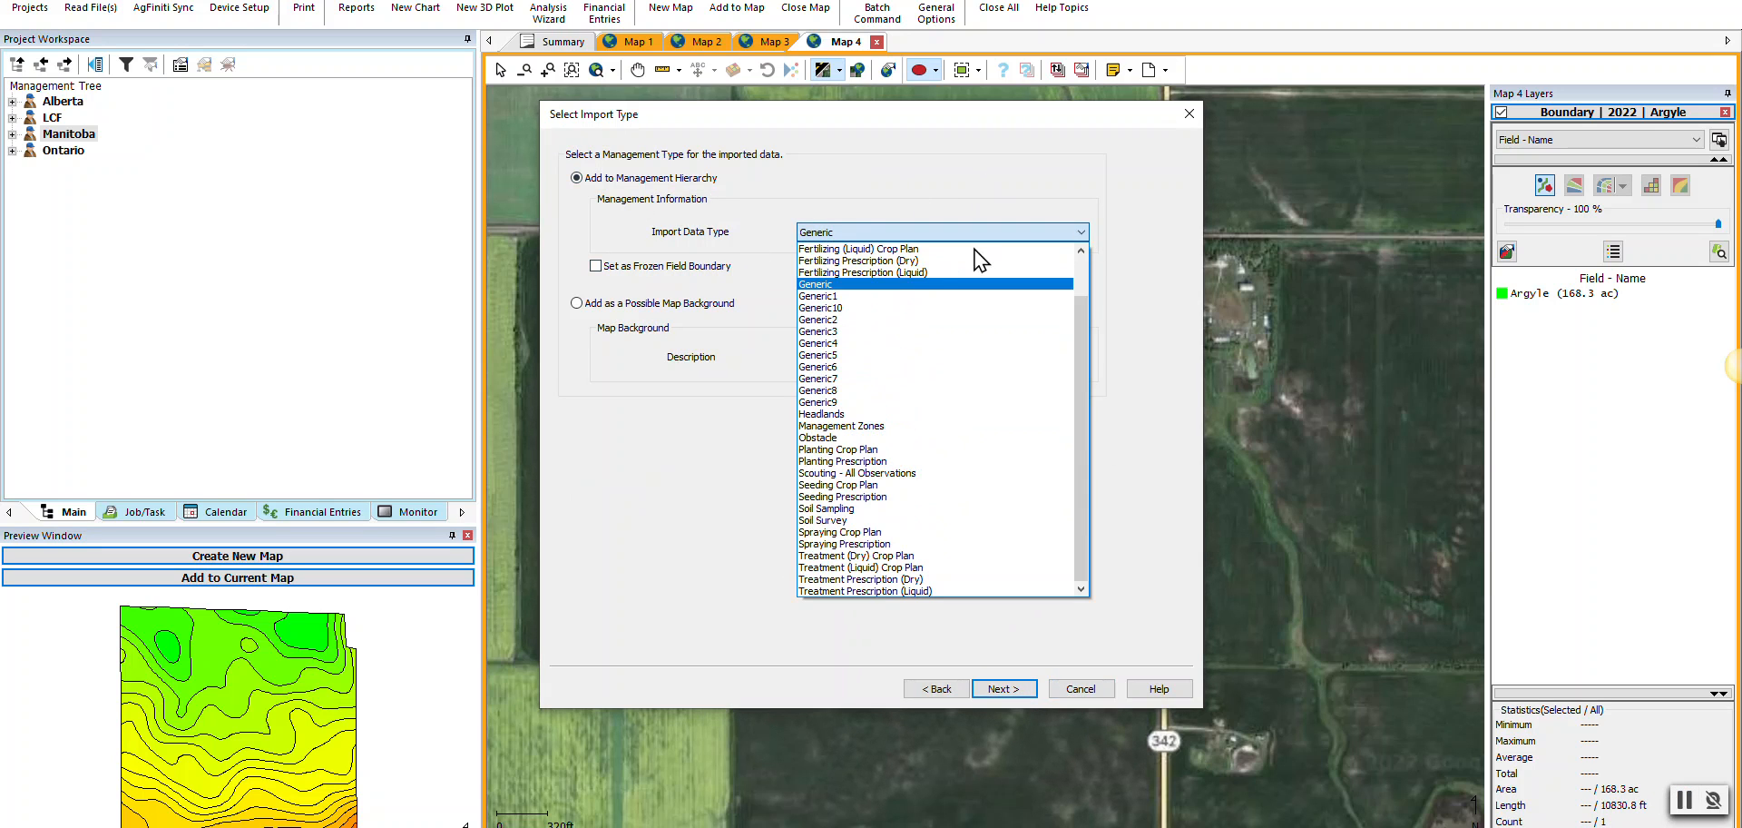
pyautogui.moveTo(1084, 330); pyautogui.dragTo(1084, 280)
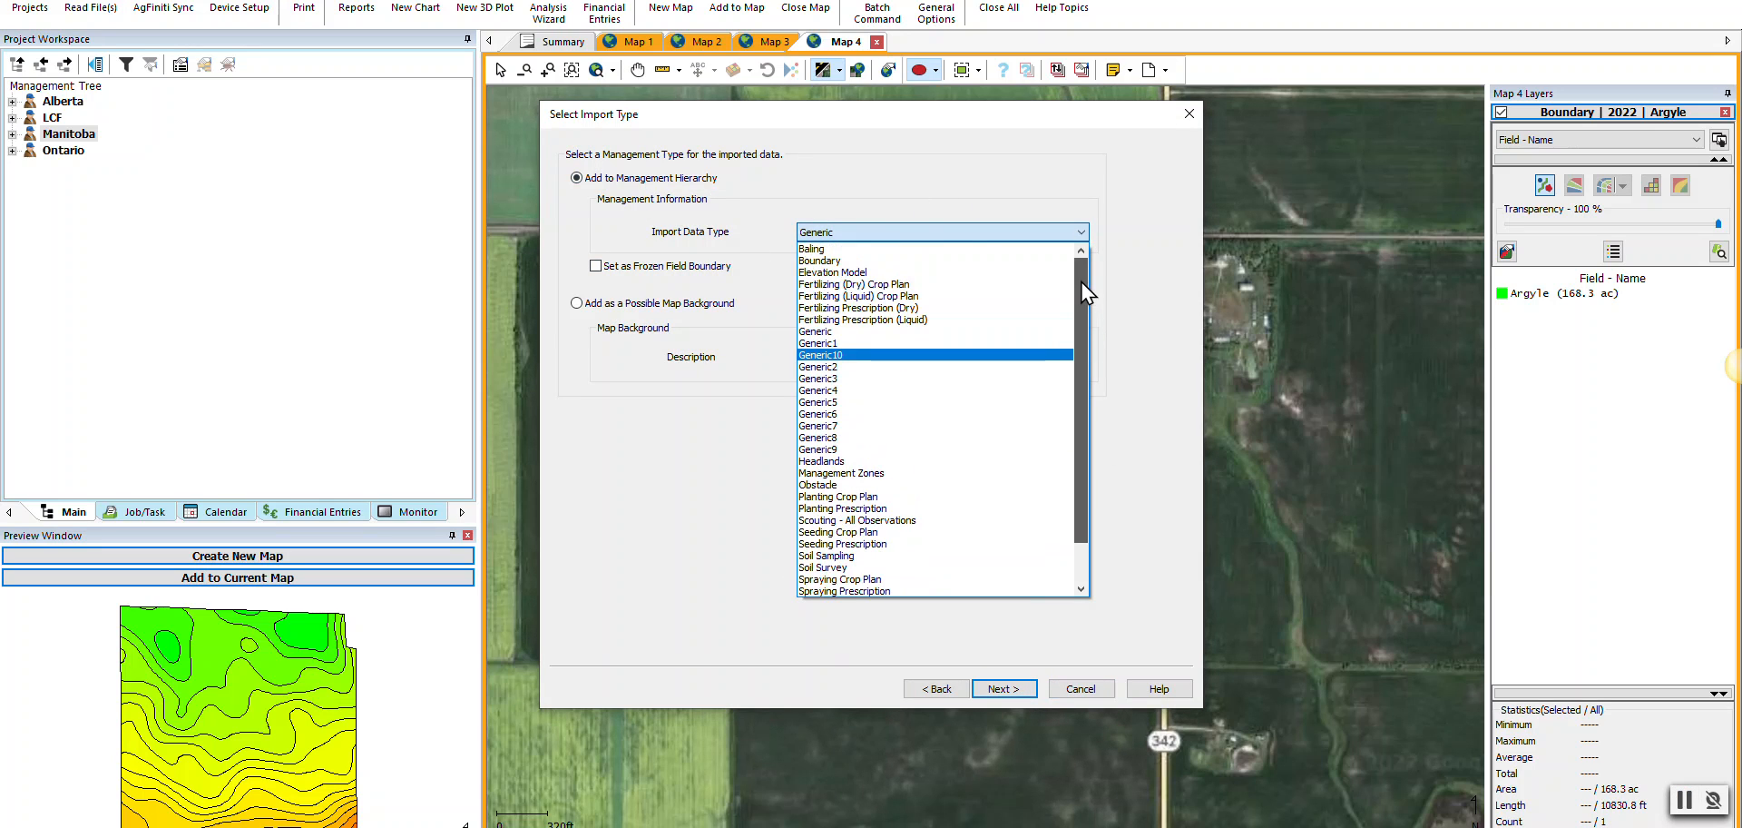
pyautogui.click(903, 308)
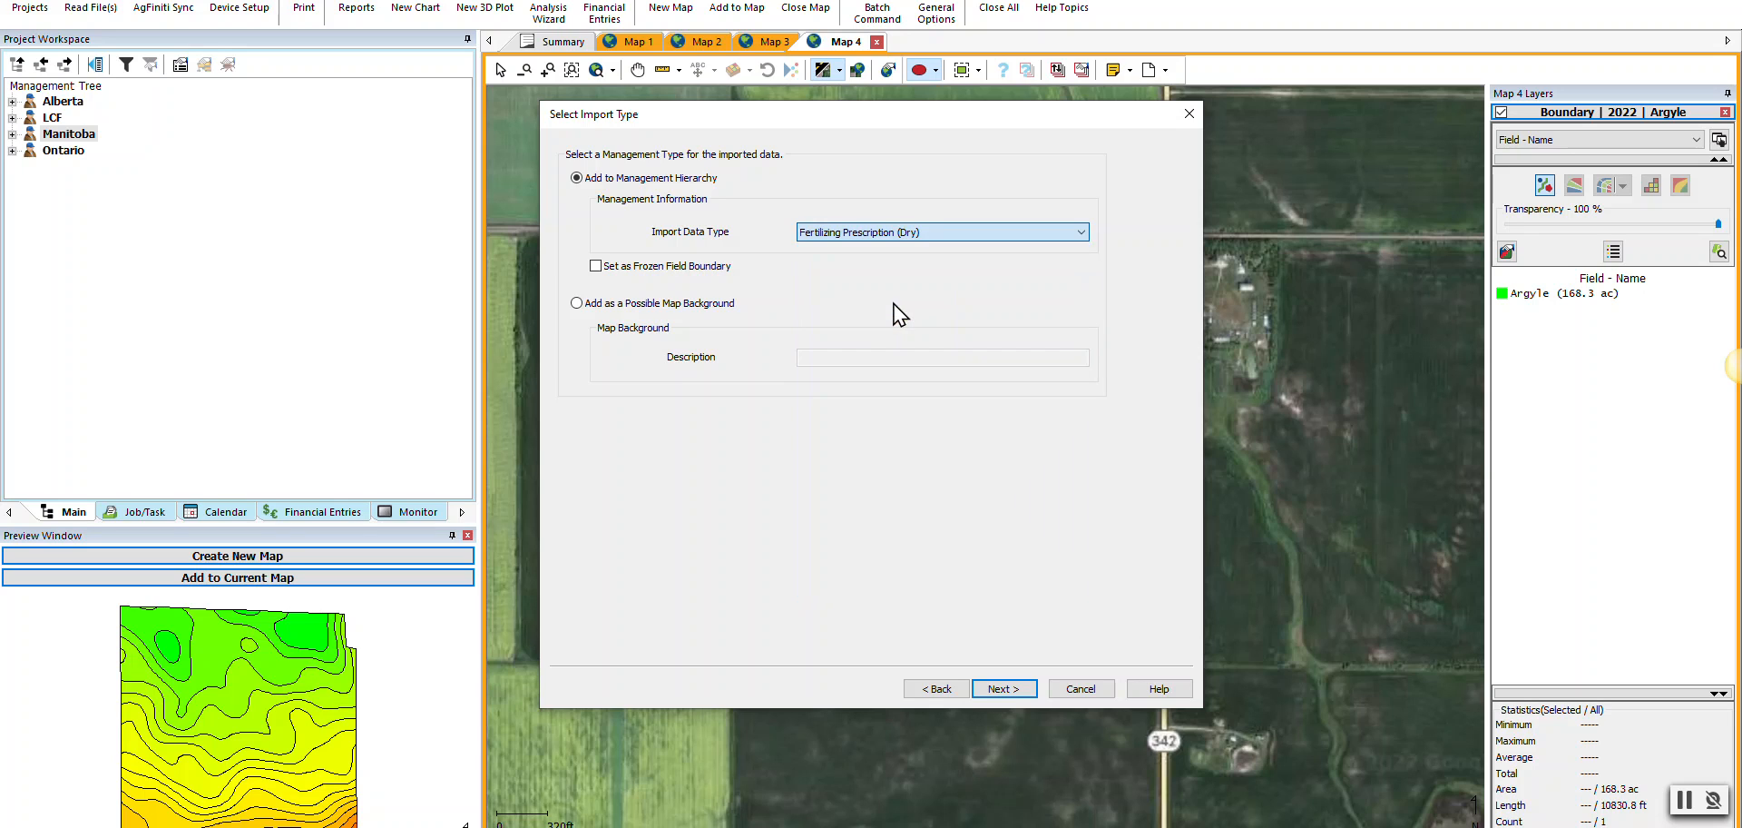
pyautogui.click(1006, 689)
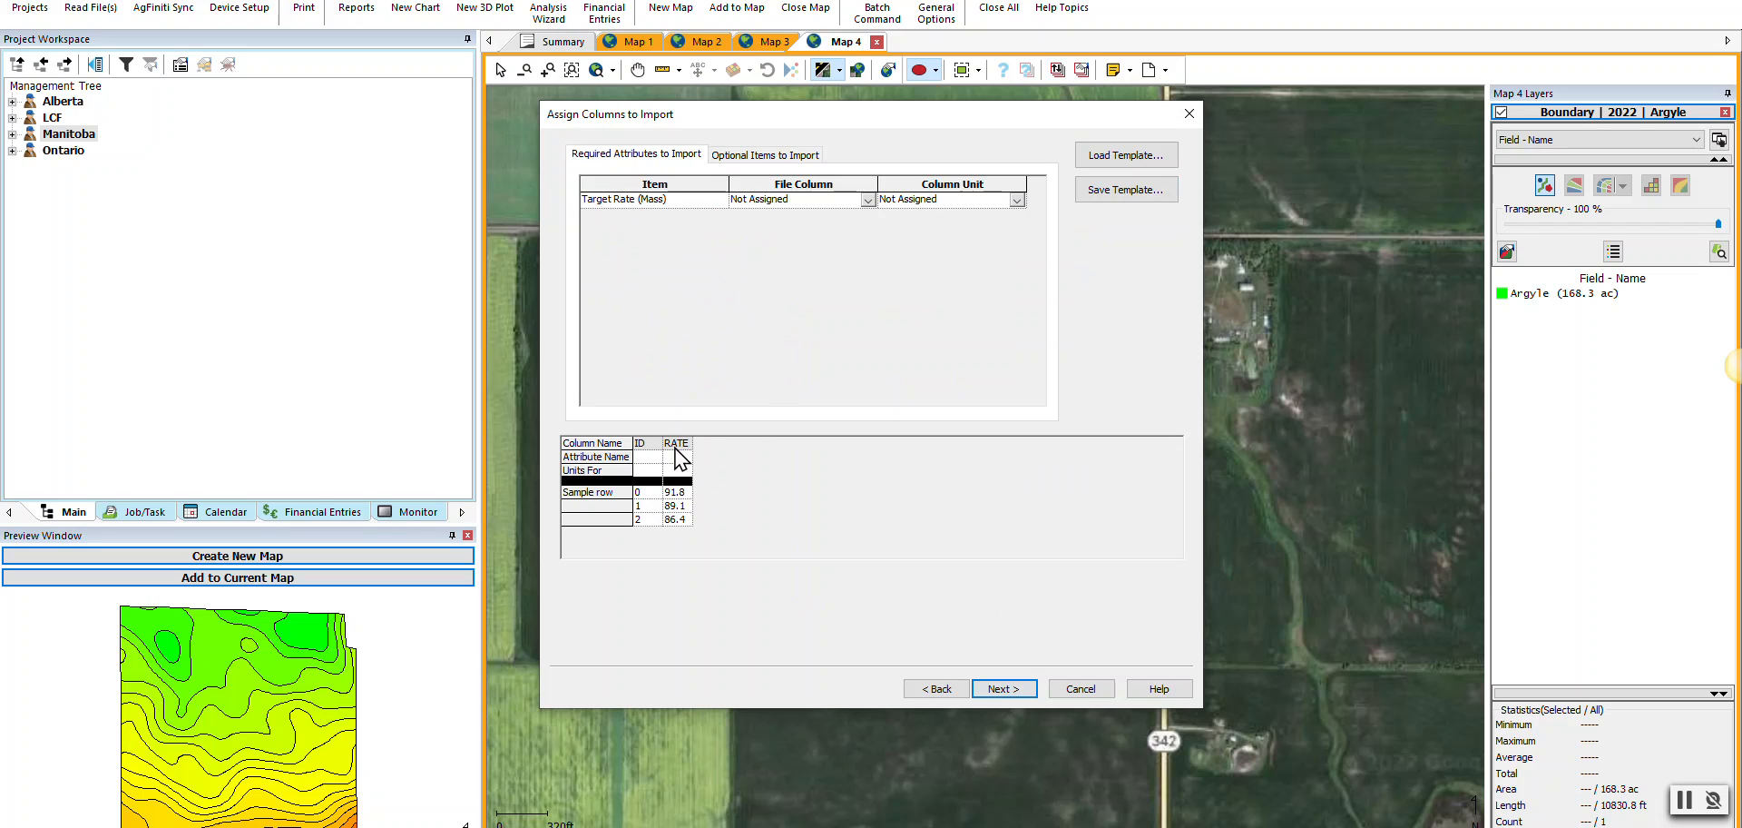
# - Assign the file's RATE column to the required Target Rate (Mass) attribute
pyautogui.click(759, 156)
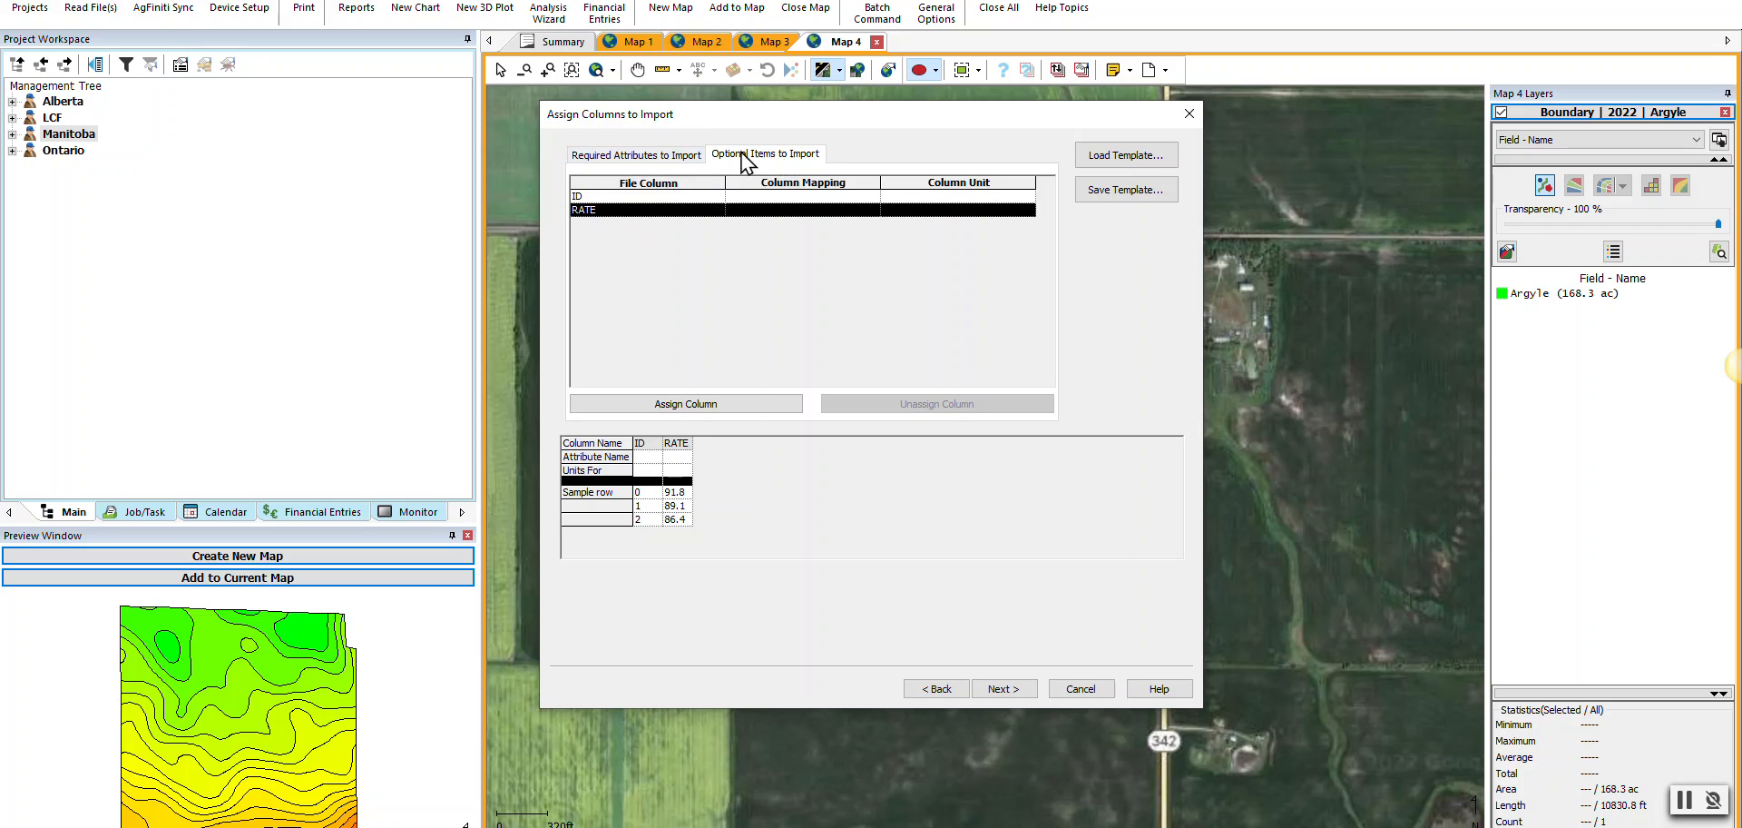
pyautogui.click(656, 154)
pyautogui.click(867, 200)
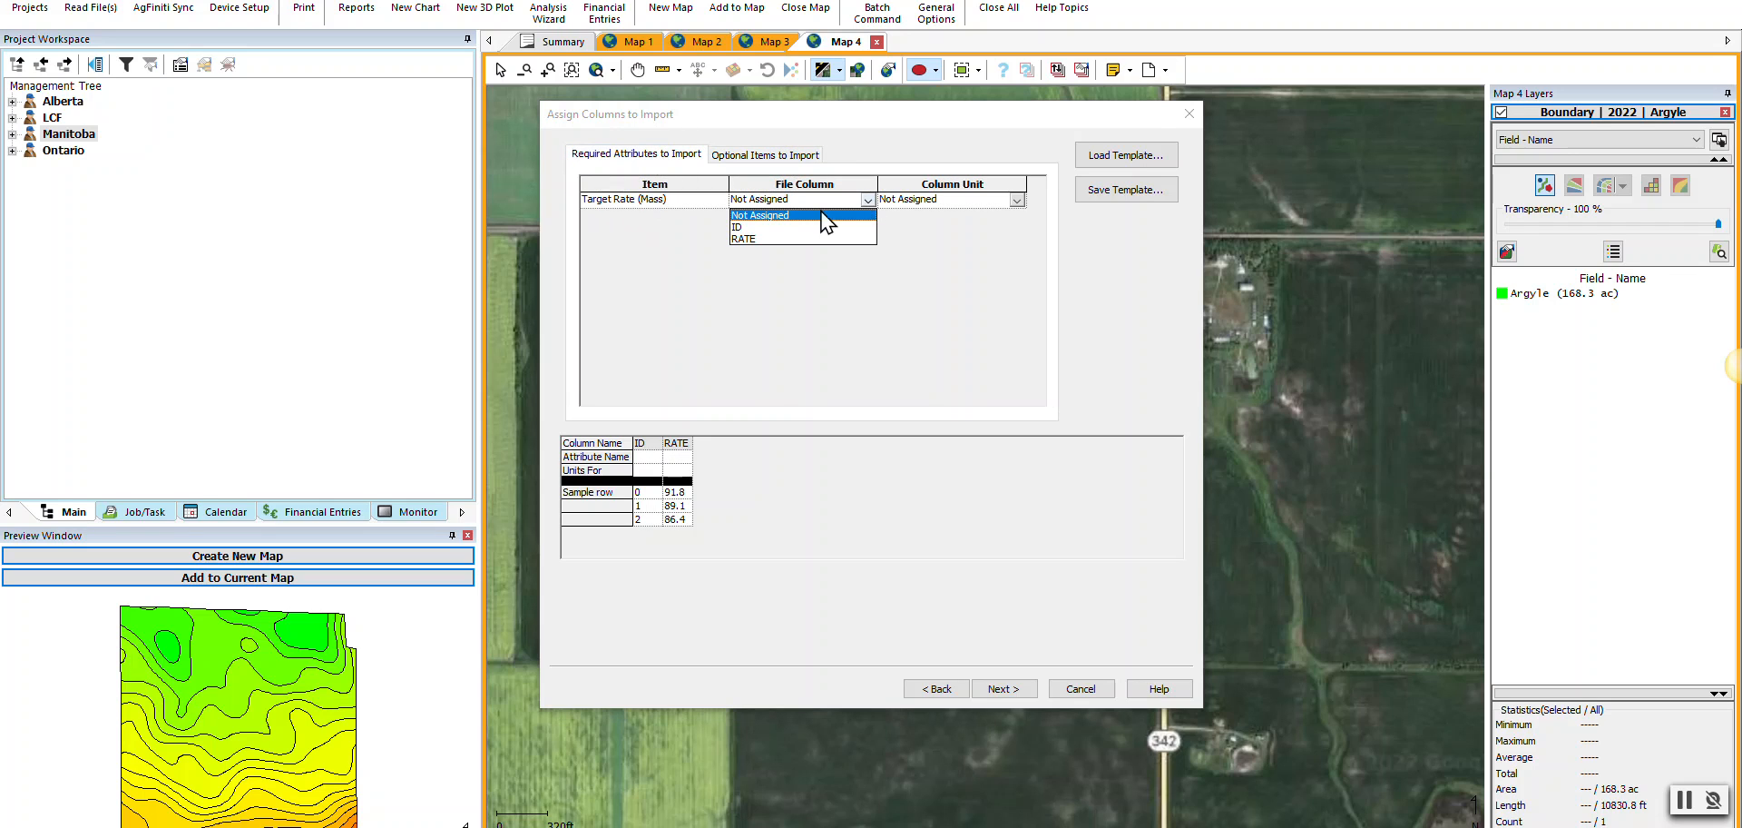
pyautogui.click(752, 239)
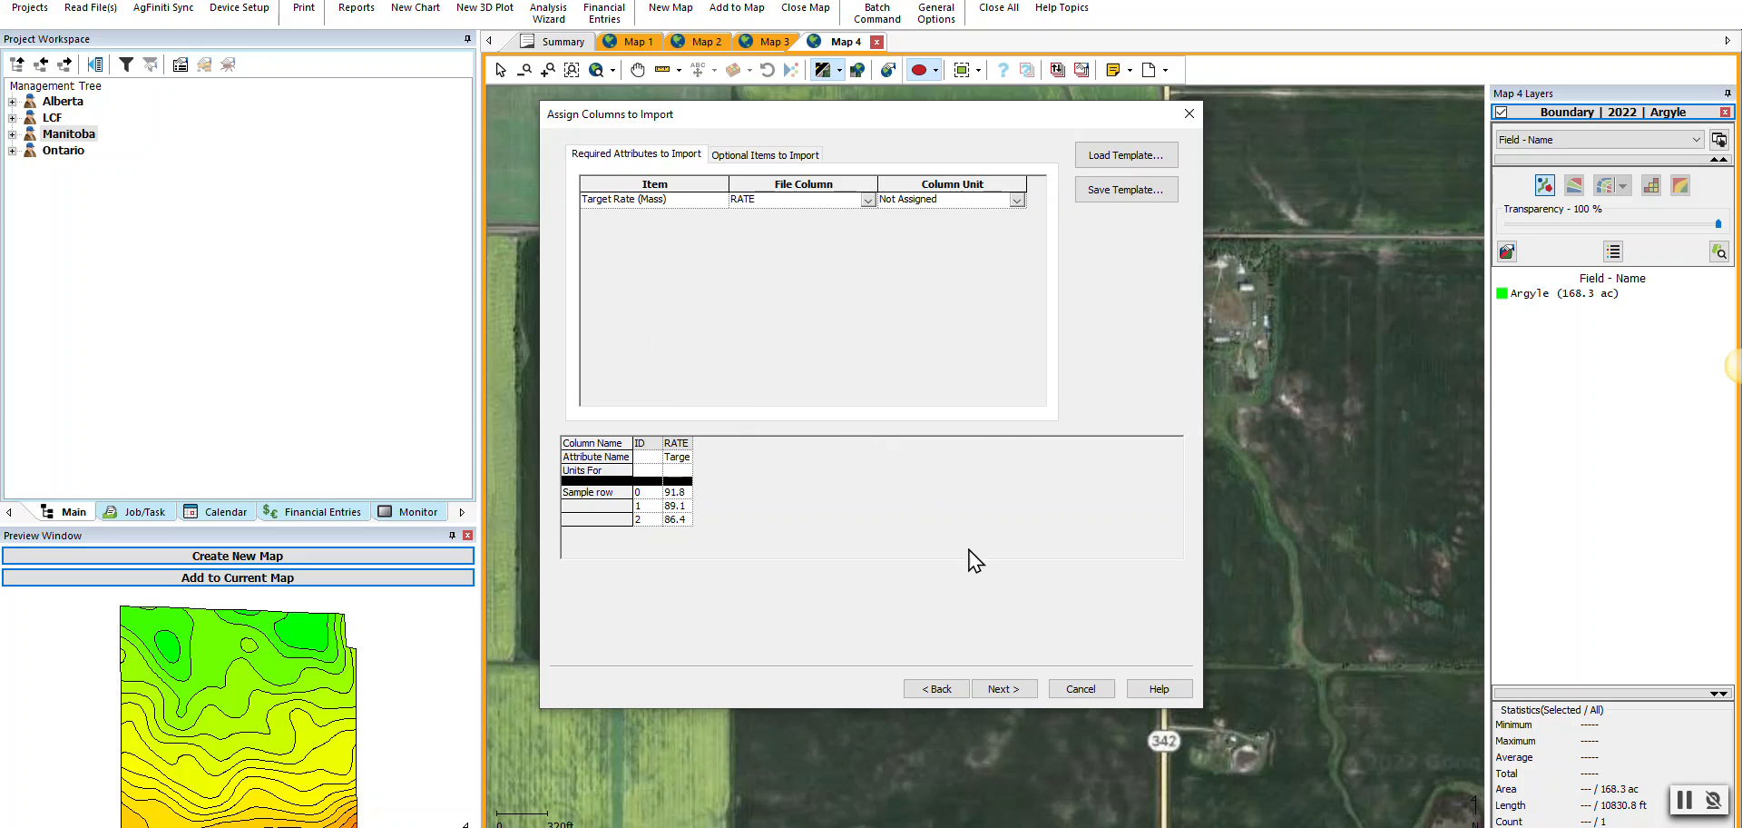
pyautogui.click(1017, 699)
pyautogui.click(930, 461)
# - Set the Target Rate column unit to lb/ac and continue to the clipping options
pyautogui.click(1017, 200)
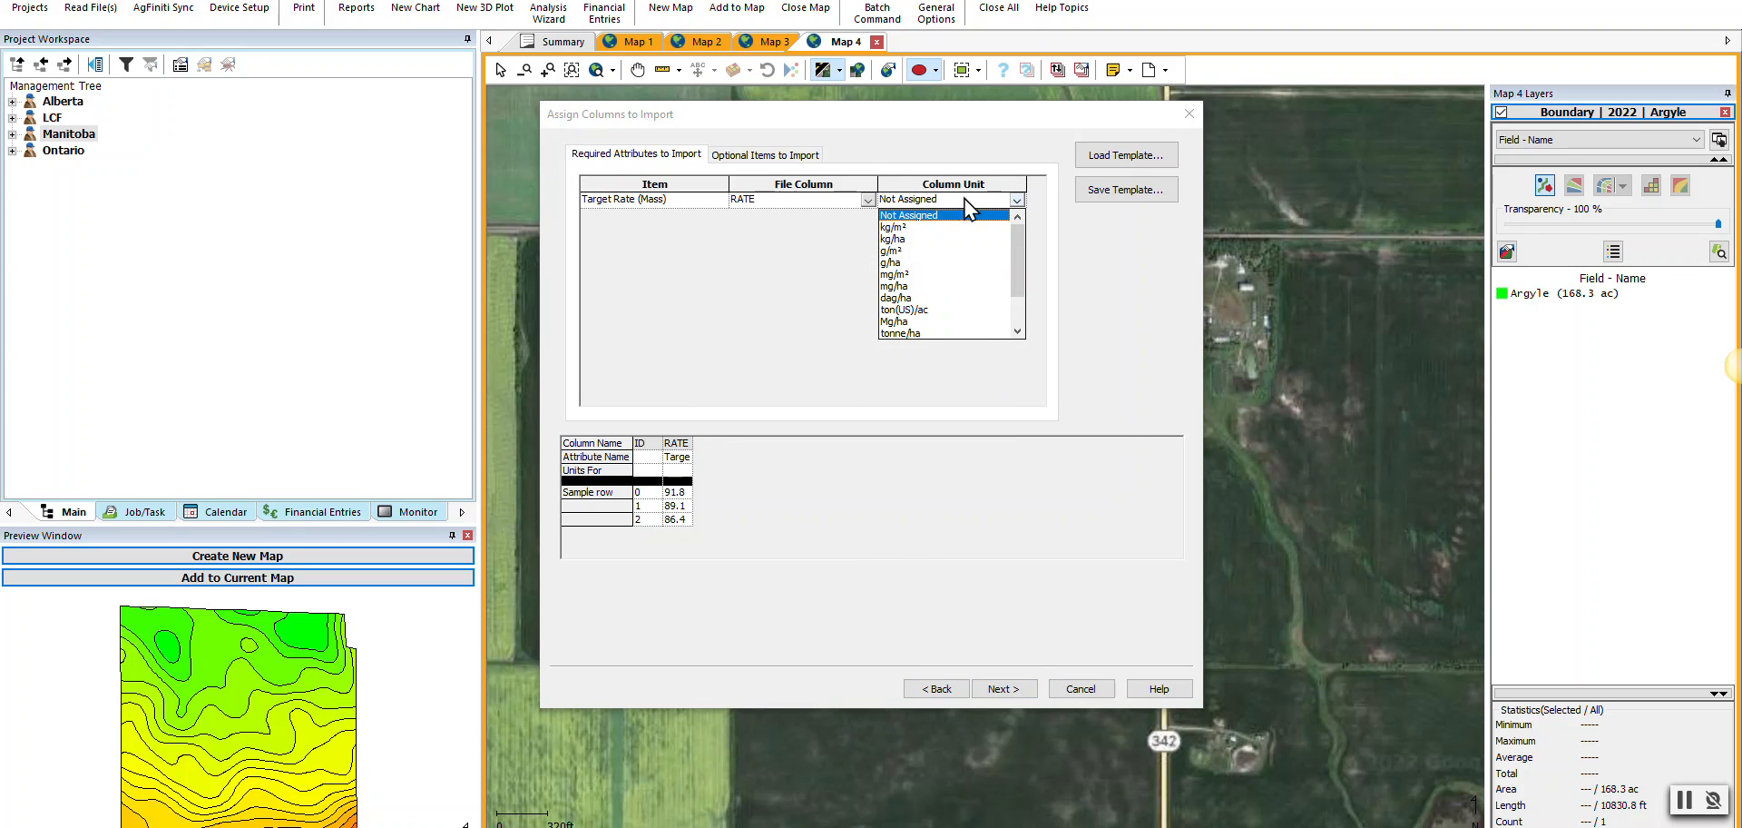
pyautogui.moveTo(1026, 245); pyautogui.dragTo(1024, 292)
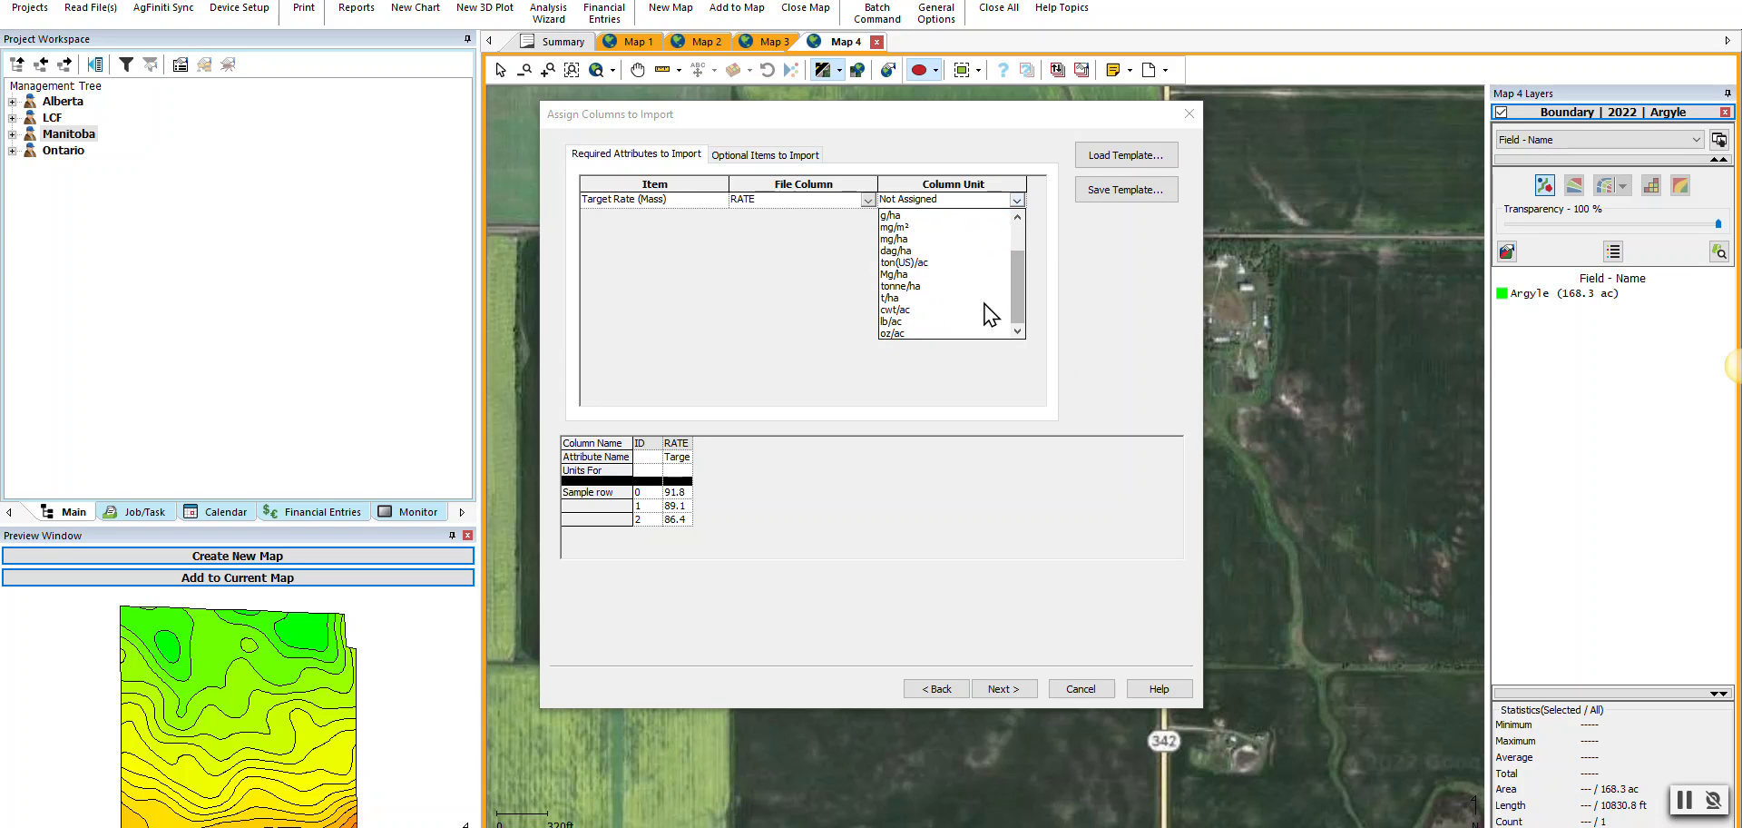
pyautogui.moveTo(1024, 281)
pyautogui.mouseDown()
pyautogui.moveTo(1020, 223)
pyautogui.moveTo(1019, 300)
pyautogui.mouseUp()
pyautogui.click(894, 323)
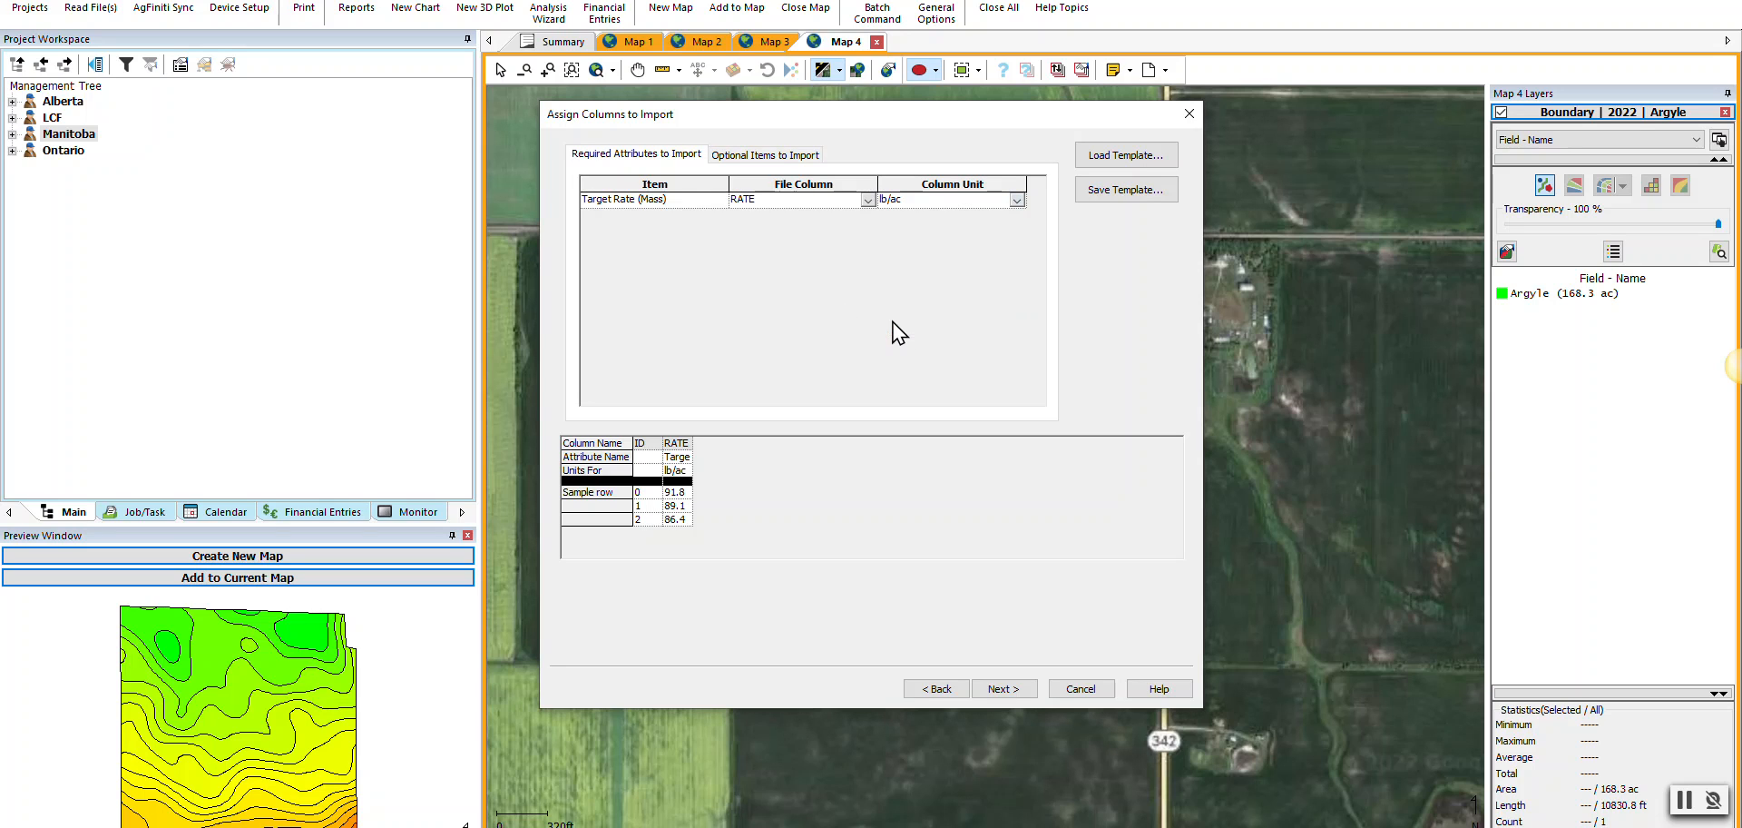
pyautogui.click(1004, 689)
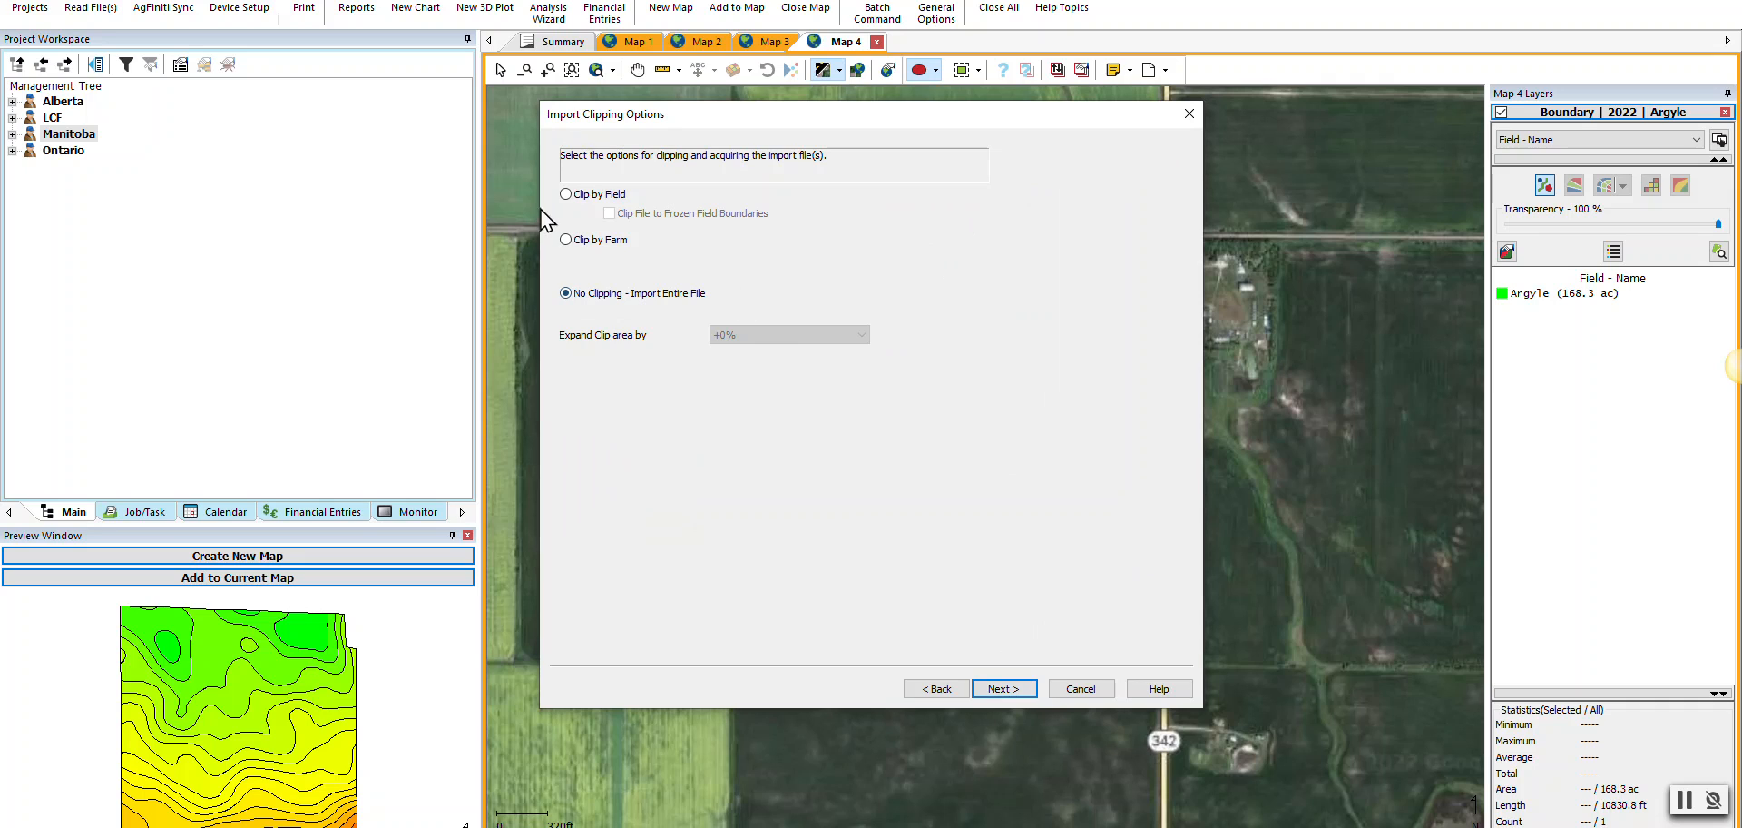
# - Keep the no-clipping option, select Potash as the product for the Argyle 2022 prescription, and finish the import
pyautogui.click(1004, 689)
pyautogui.click(1693, 802)
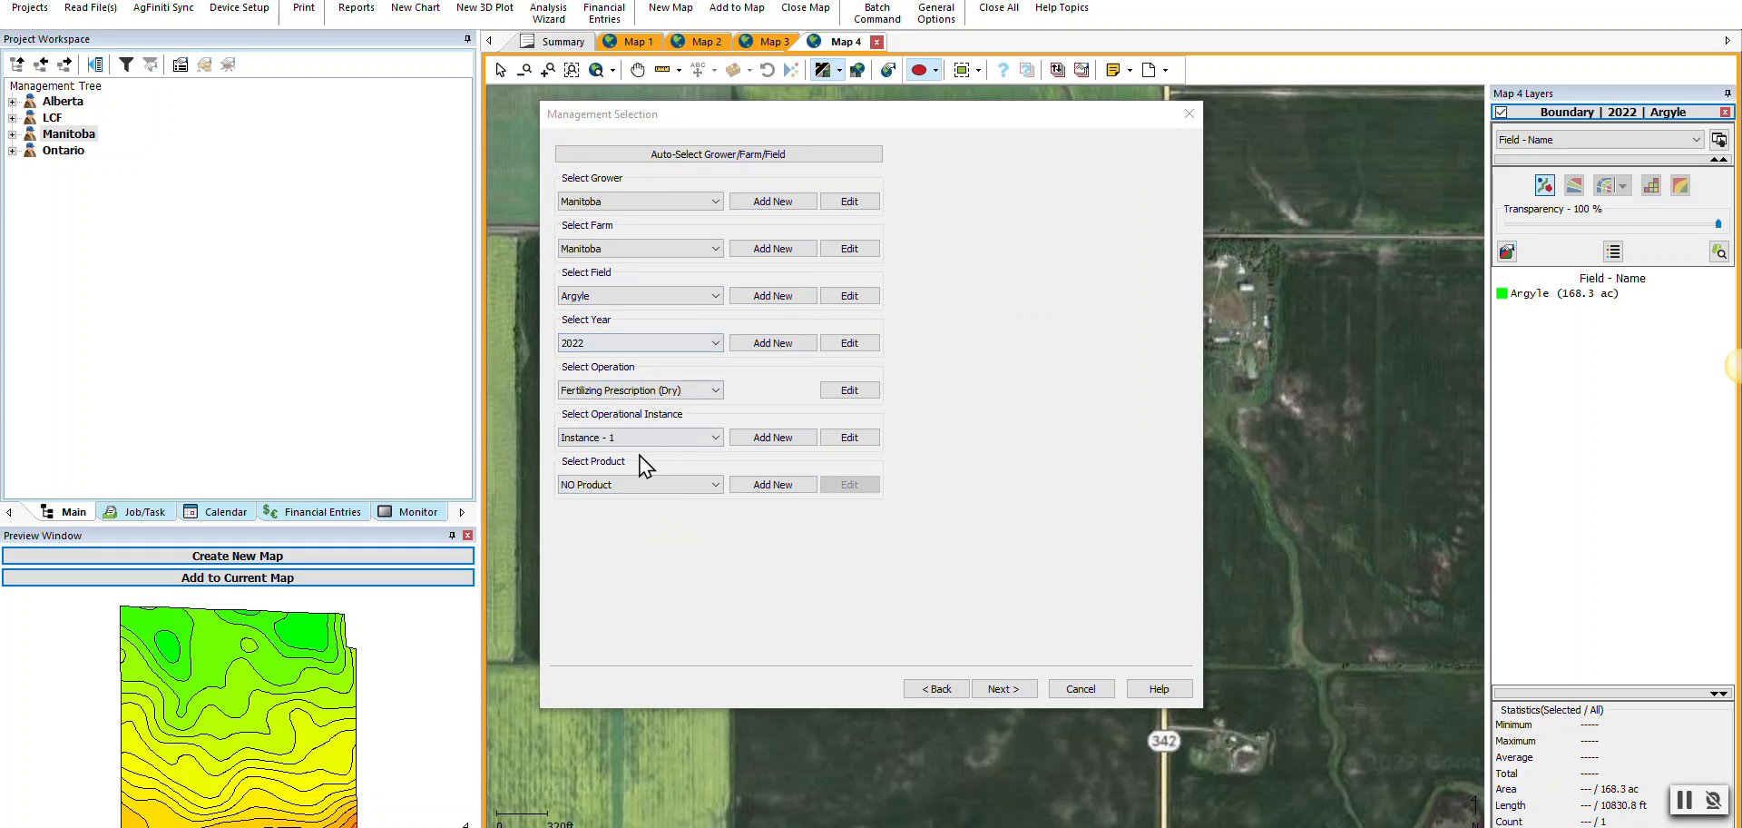
pyautogui.click(709, 485)
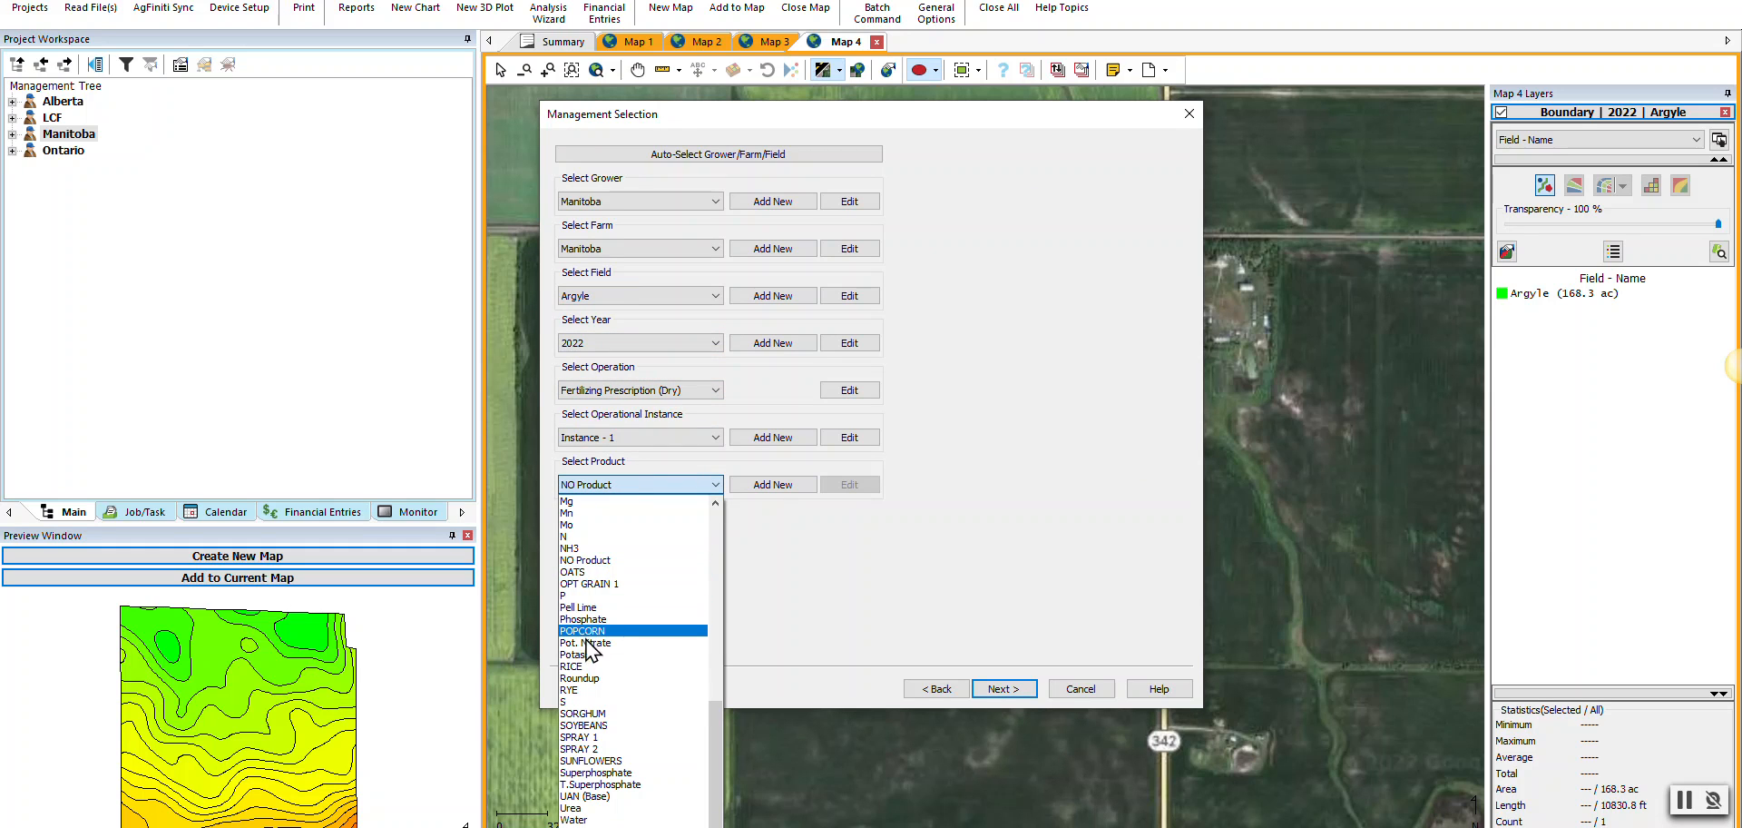
pyautogui.click(636, 654)
pyautogui.click(1006, 692)
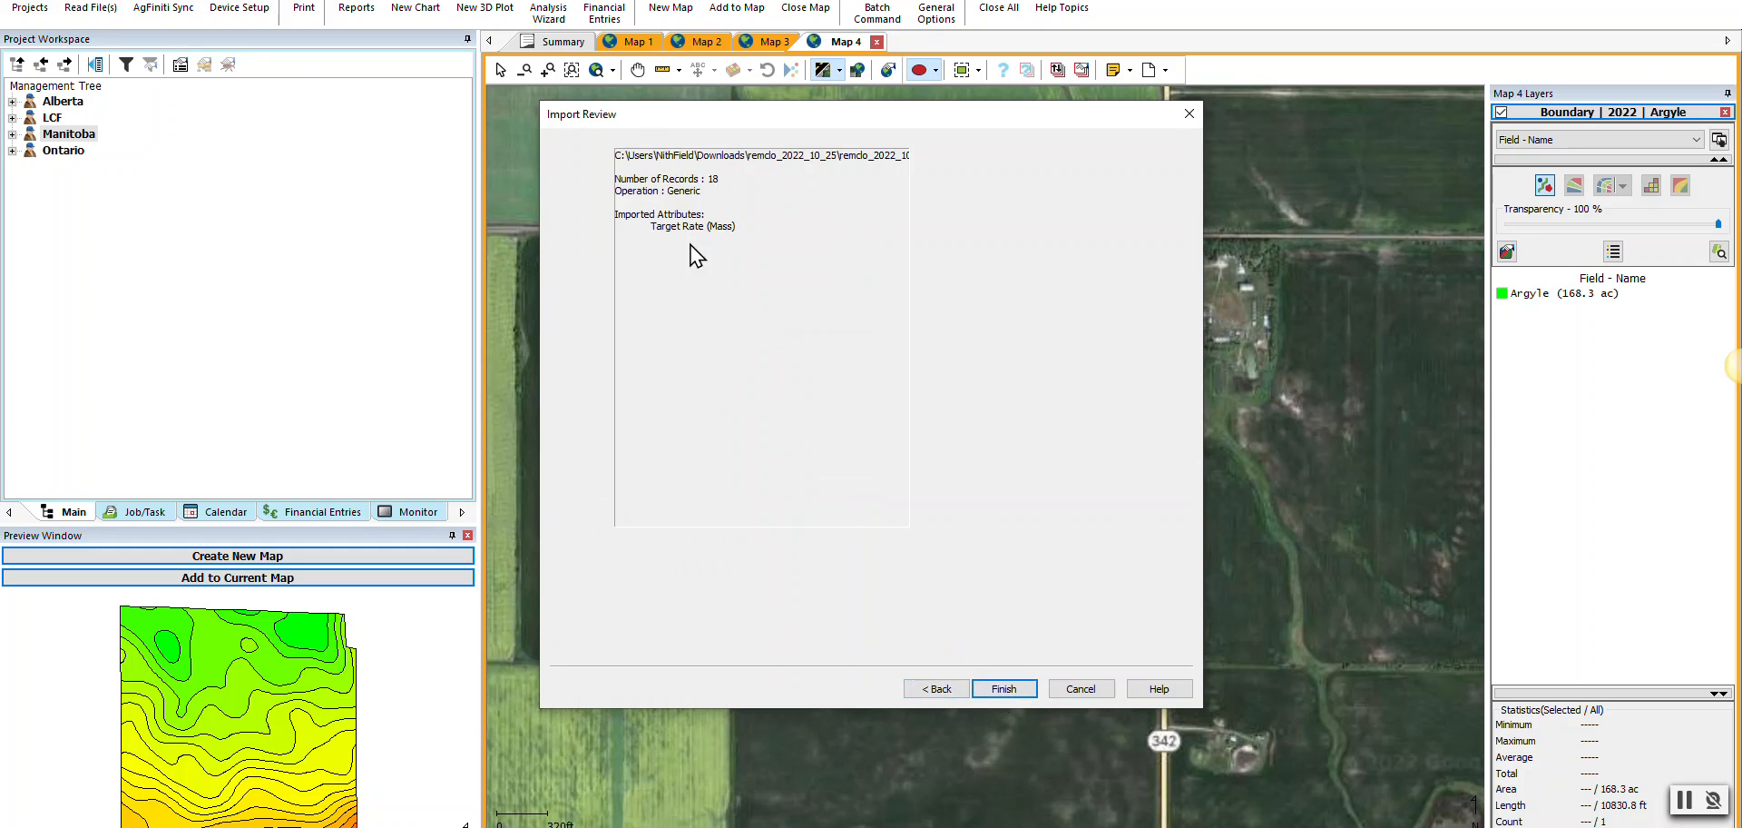
pyautogui.click(1005, 690)
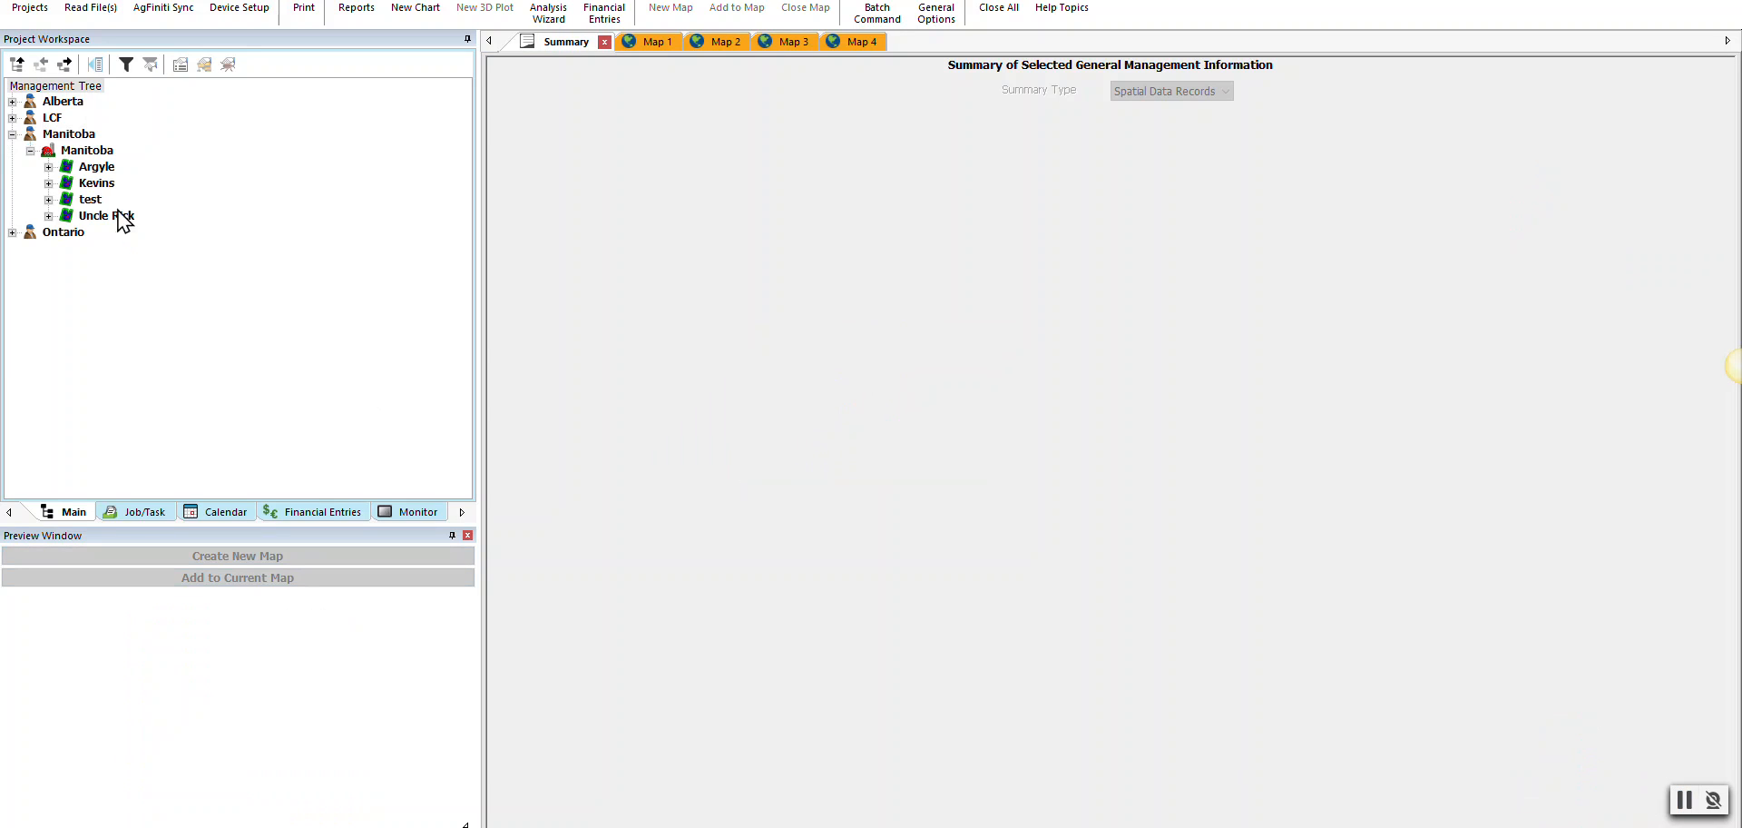
# - Create a new map from the imported potash dataset under Argyle's 2022 Fertilizing Prescription (Dry)
pyautogui.click(48, 167)
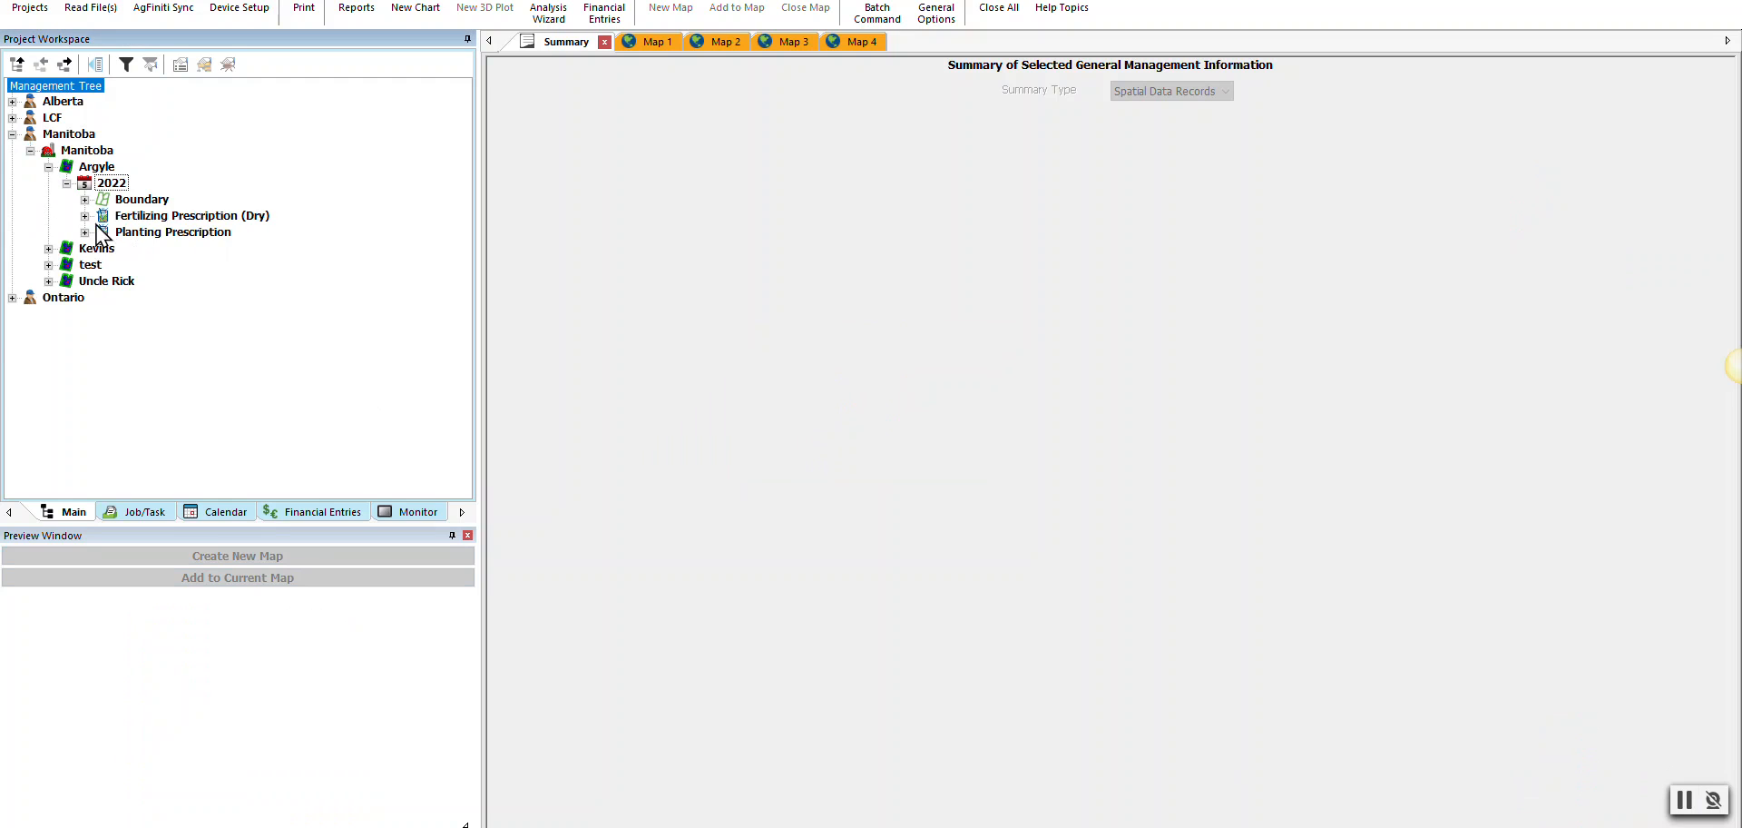
pyautogui.click(84, 216)
pyautogui.click(280, 264)
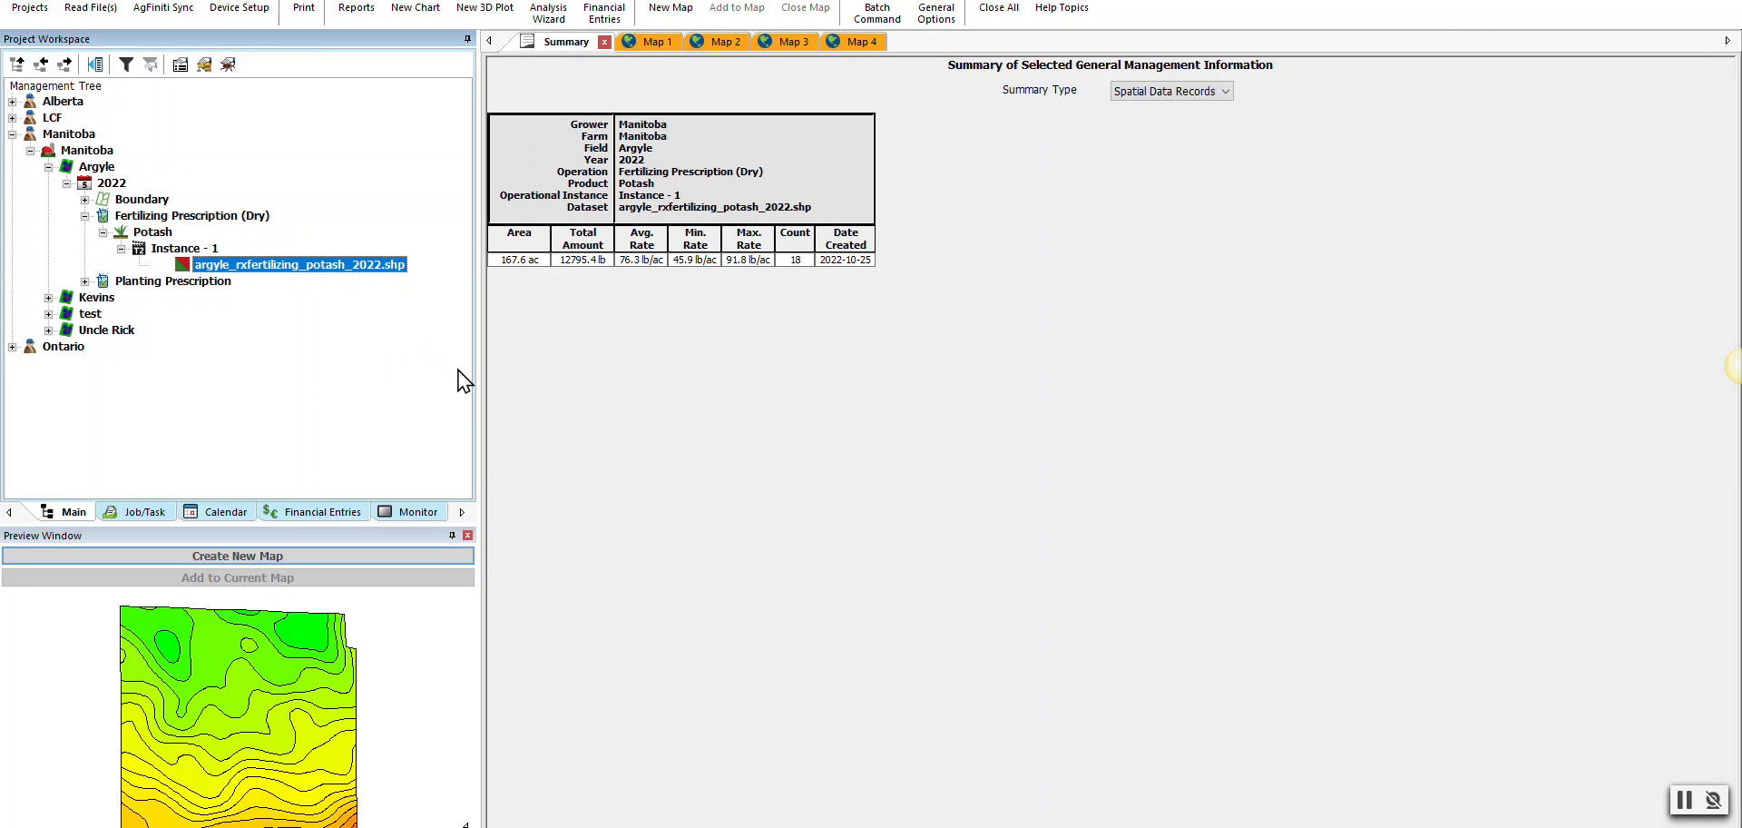
pyautogui.click(276, 556)
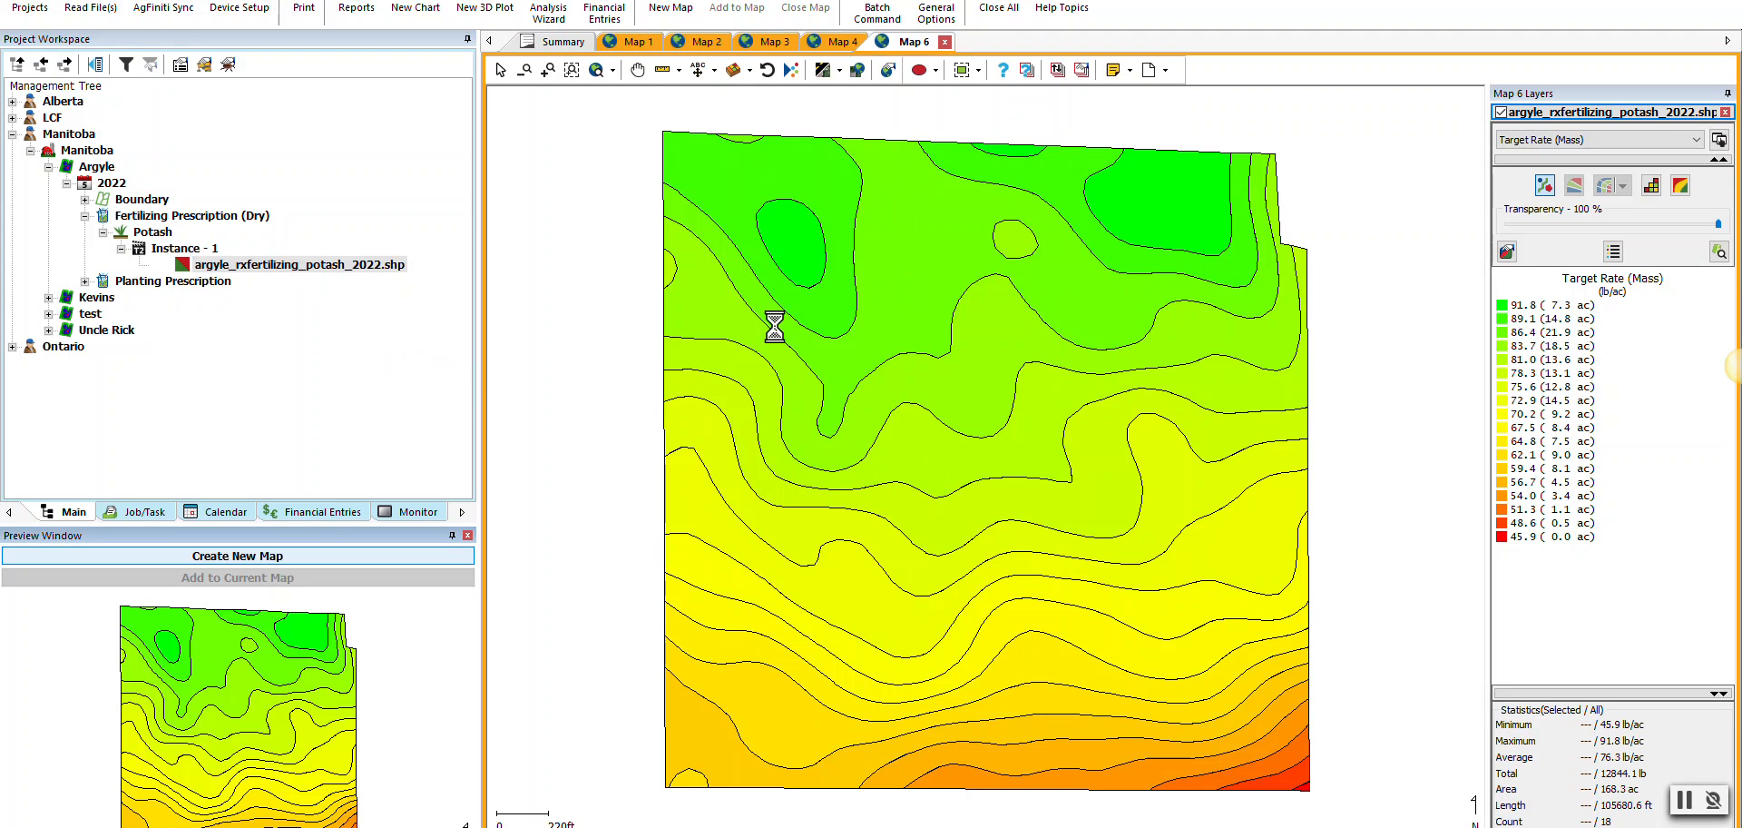
# - Set the prescription layer's transparency to 81 % so the satellite background shows through the rate zones
pyautogui.scroll(-3, 726, 436)
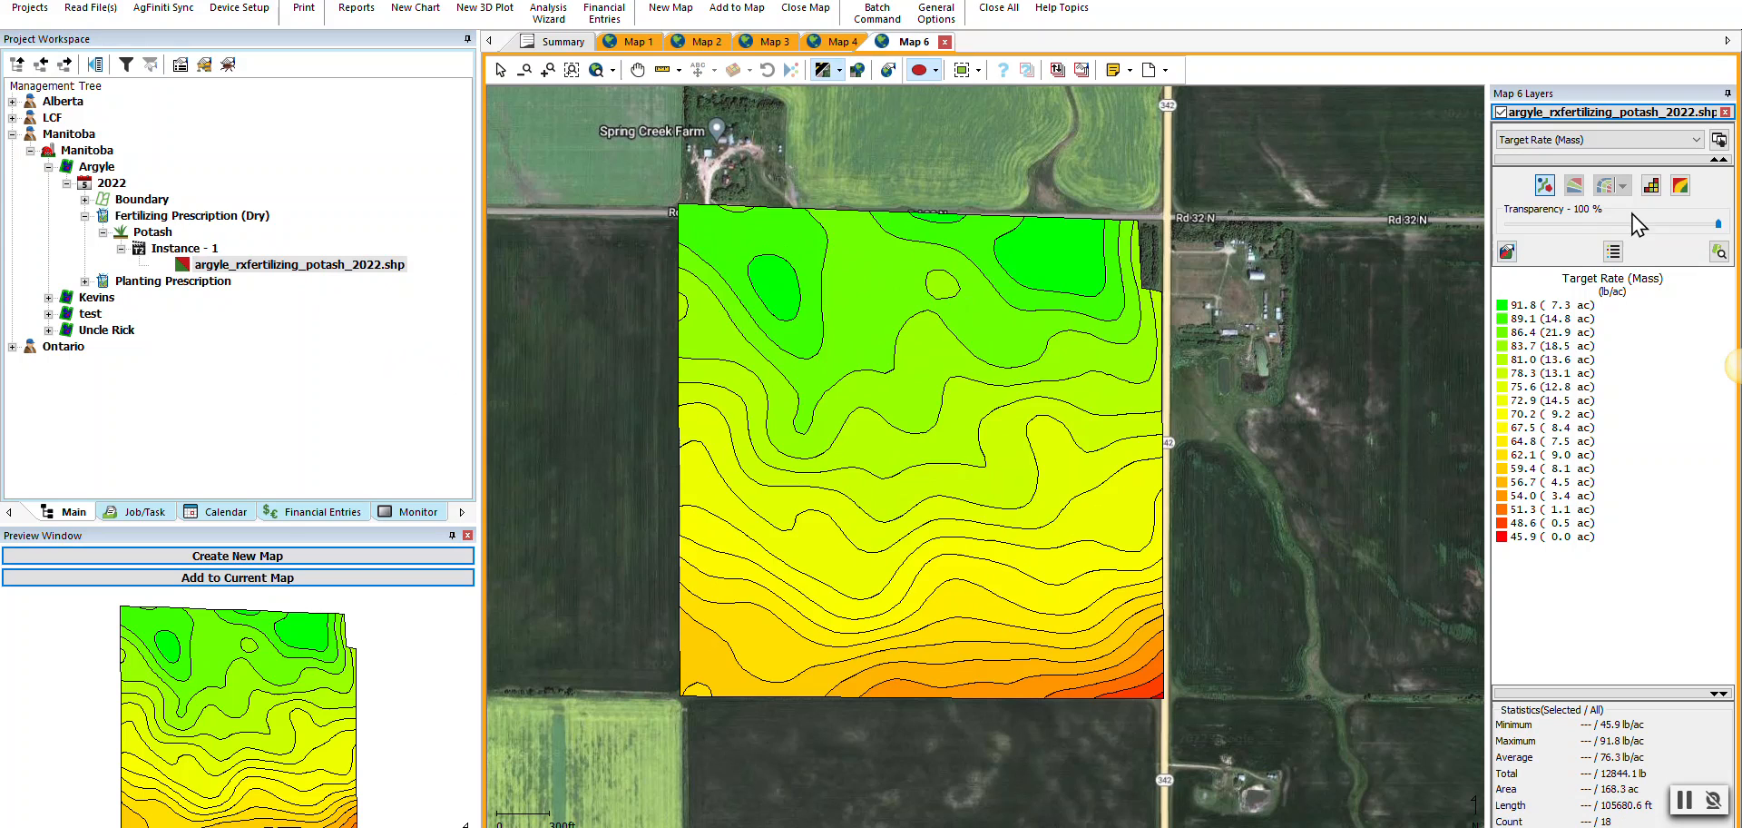
pyautogui.click(1600, 224)
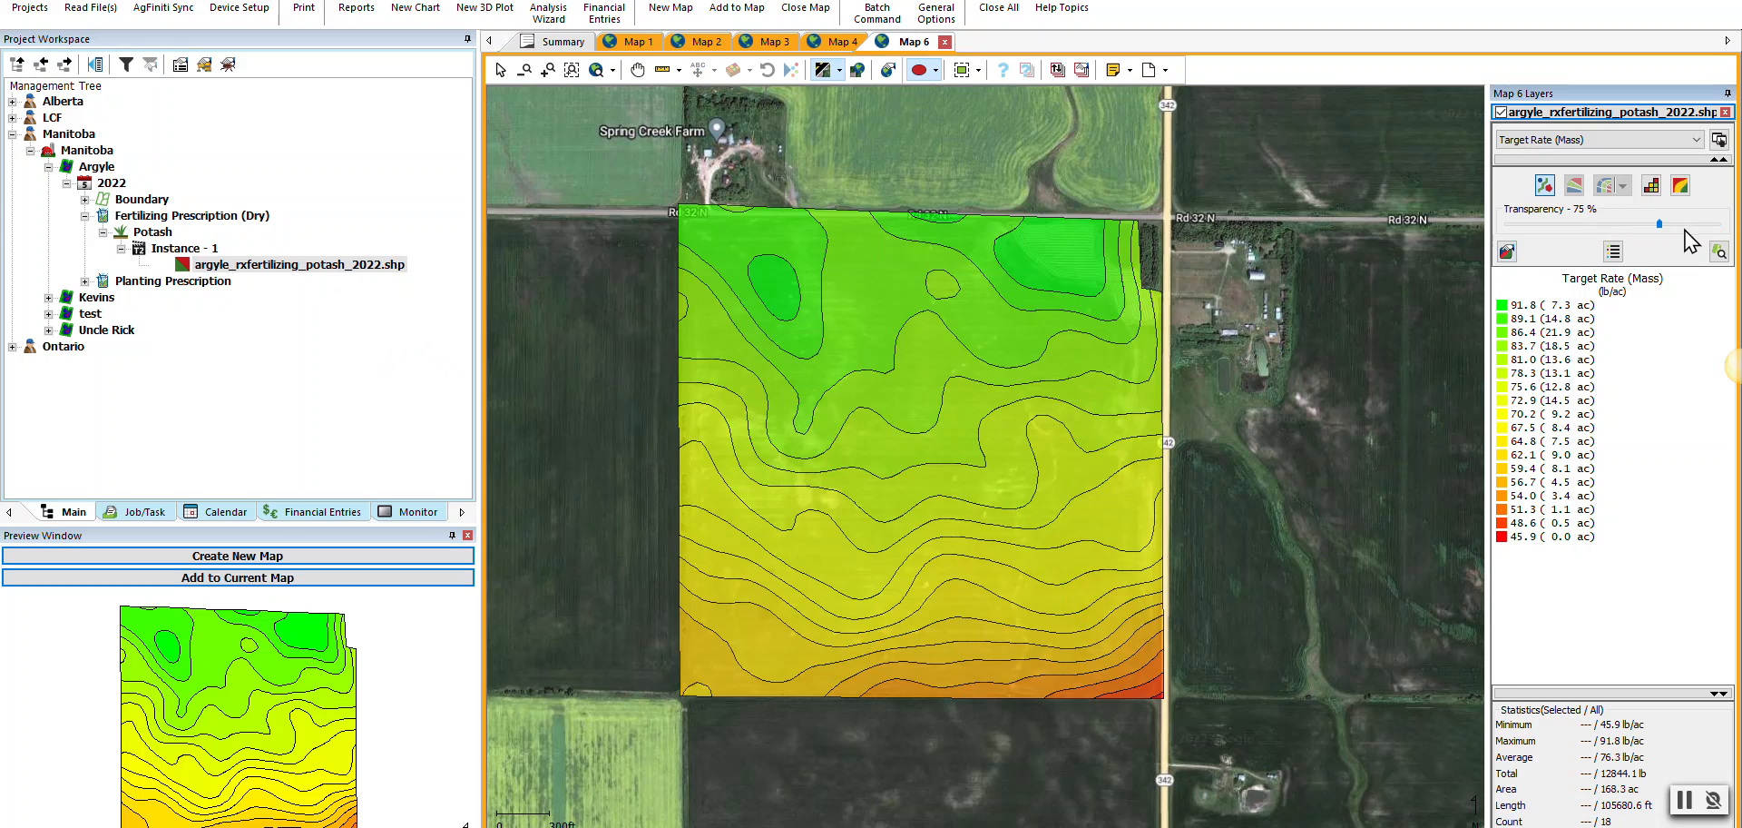
pyautogui.moveTo(1658, 227); pyautogui.dragTo(1636, 227)
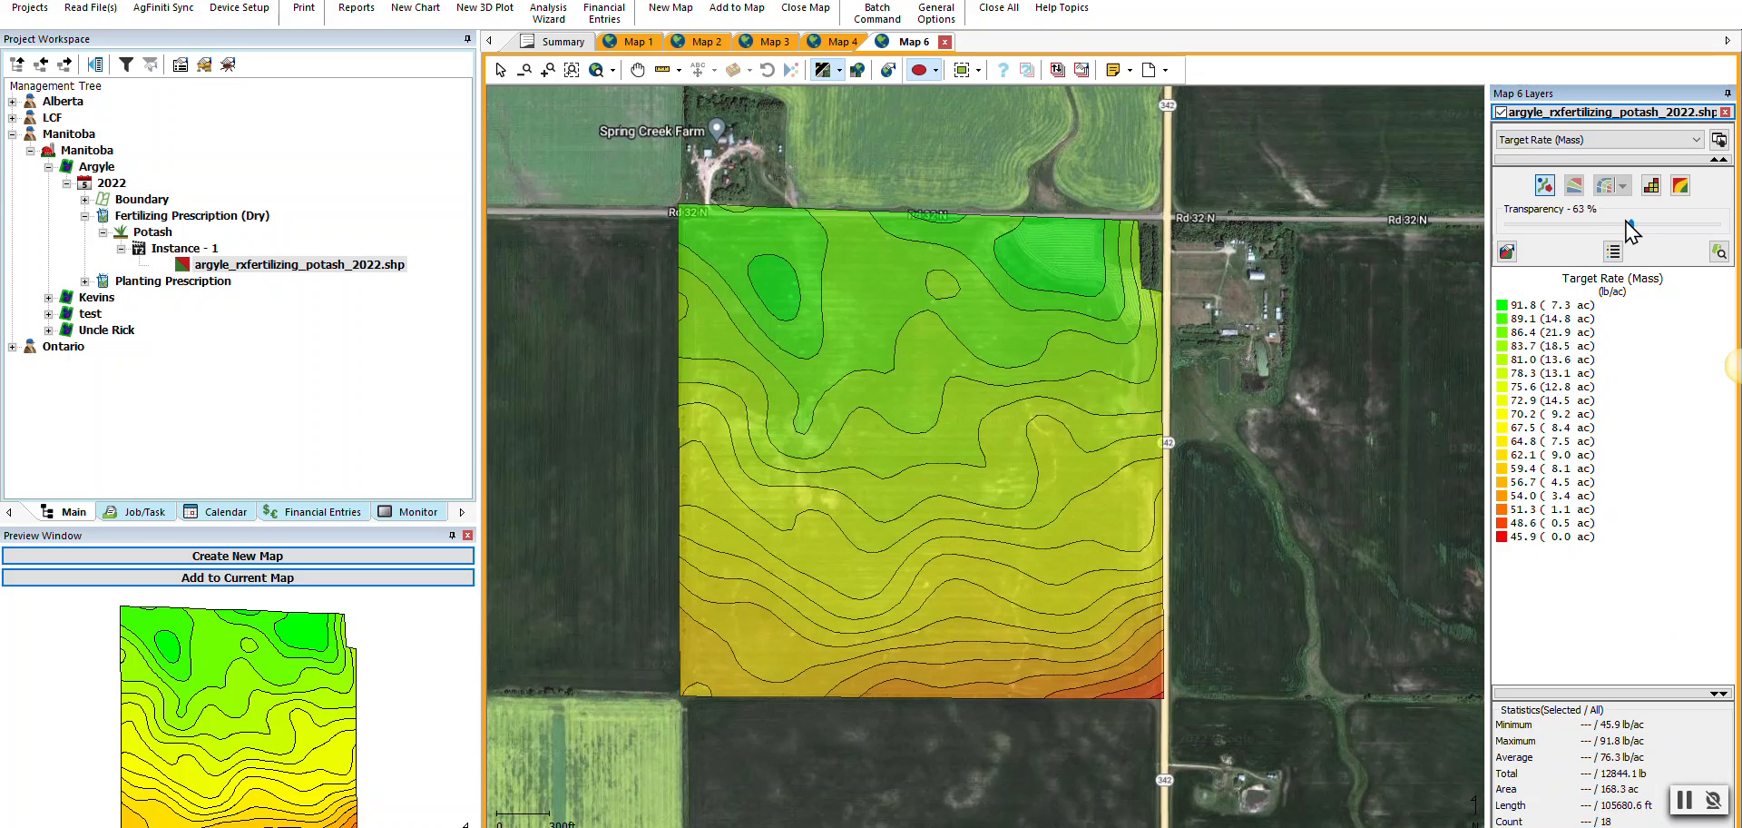
pyautogui.moveTo(1631, 223); pyautogui.dragTo(1677, 236)
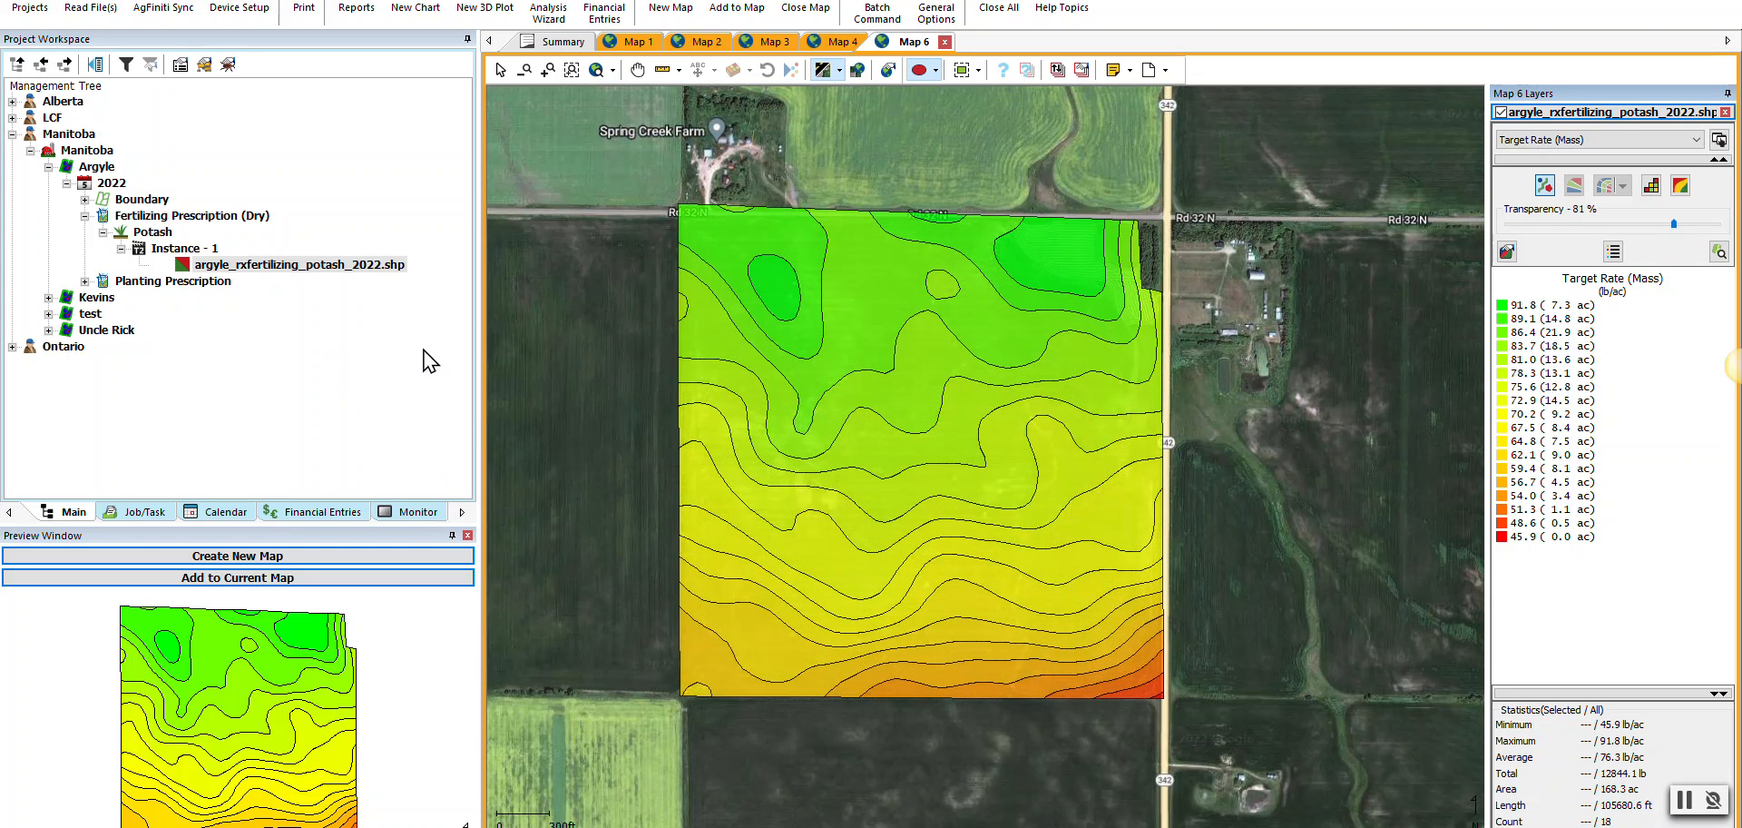